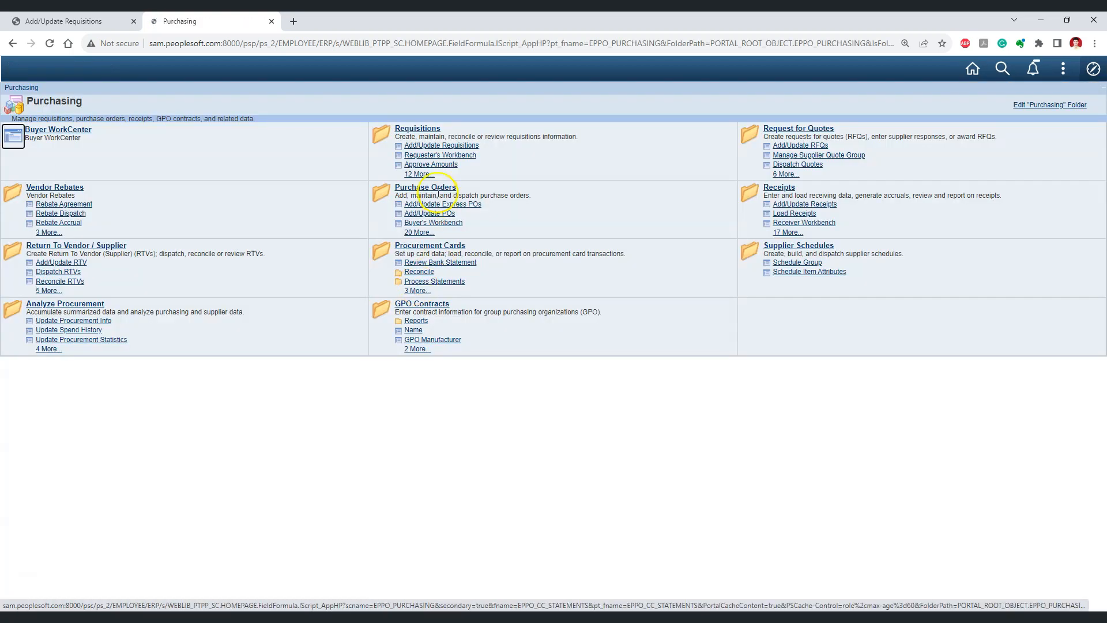
- Go to the Requisition Selection page in the Stage/Source Requests area of Purchase Orders
left_click(439, 189)
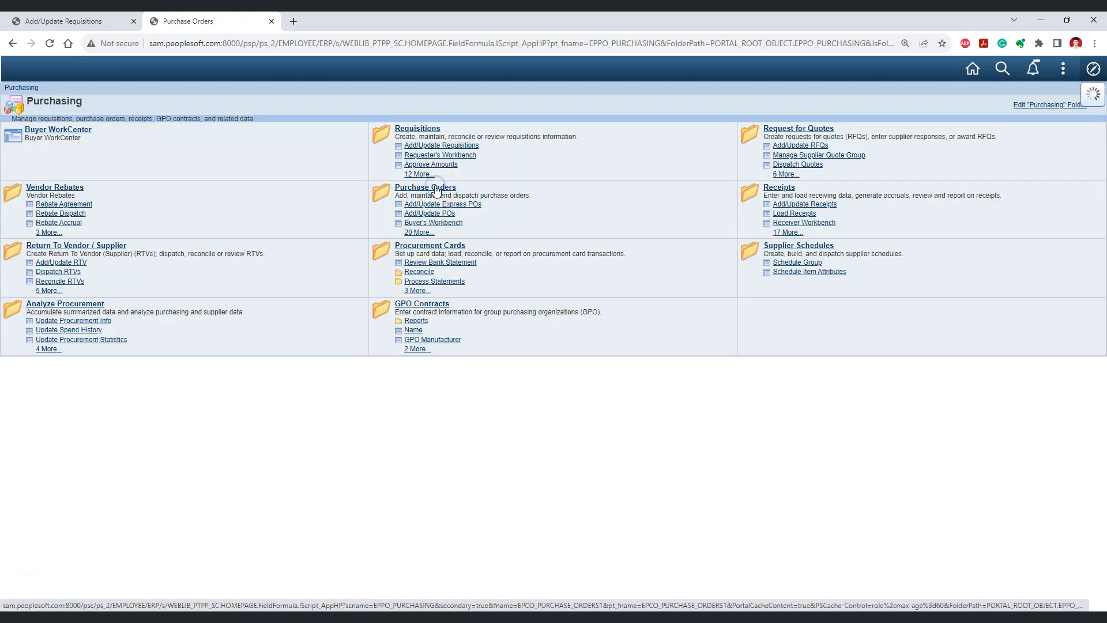
left_click(443, 298)
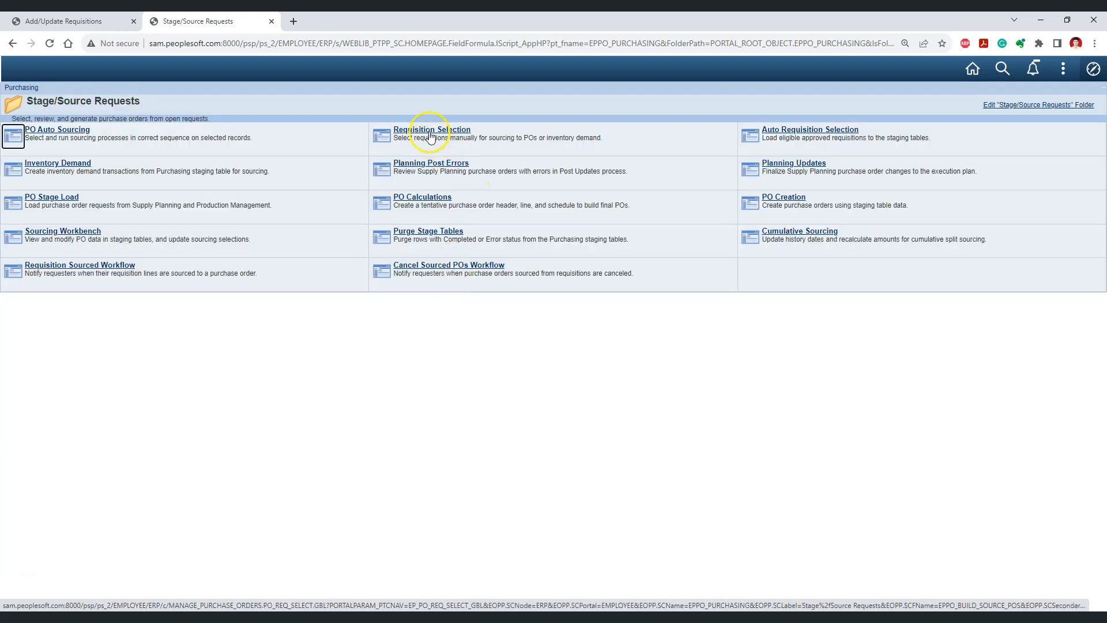
left_click(430, 136)
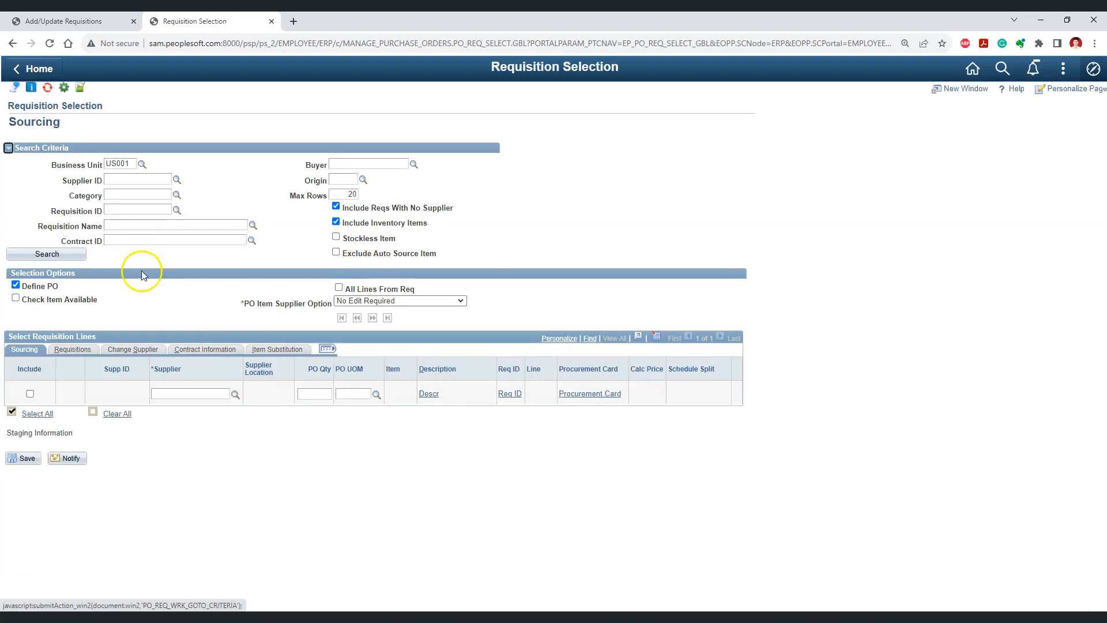
left_click(131, 179)
left_click(208, 178)
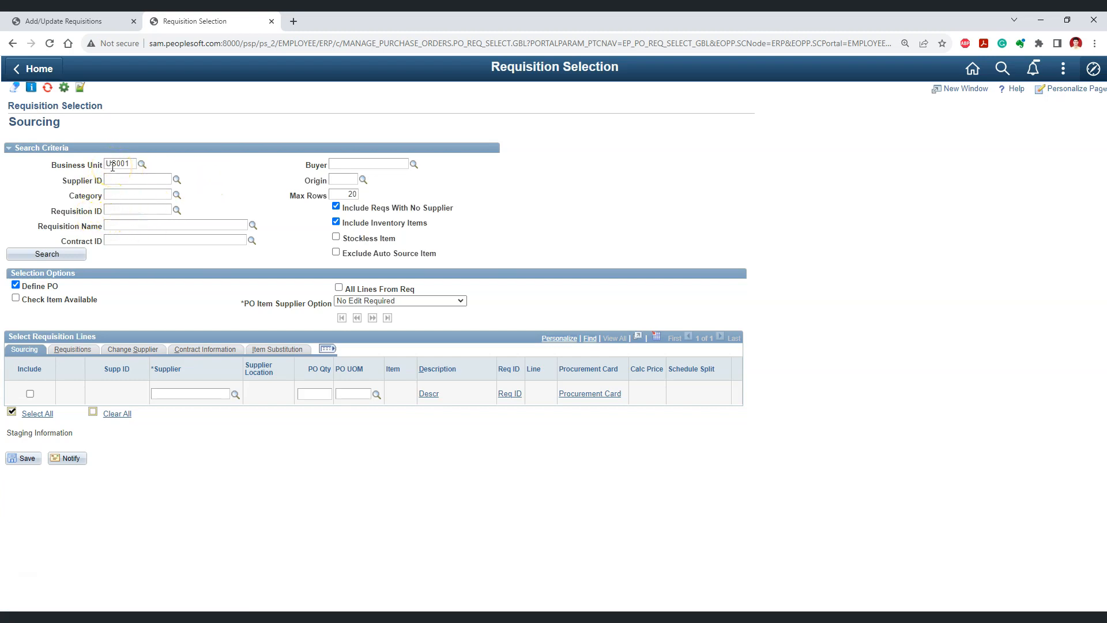
left_click(122, 209)
type("0000000257")
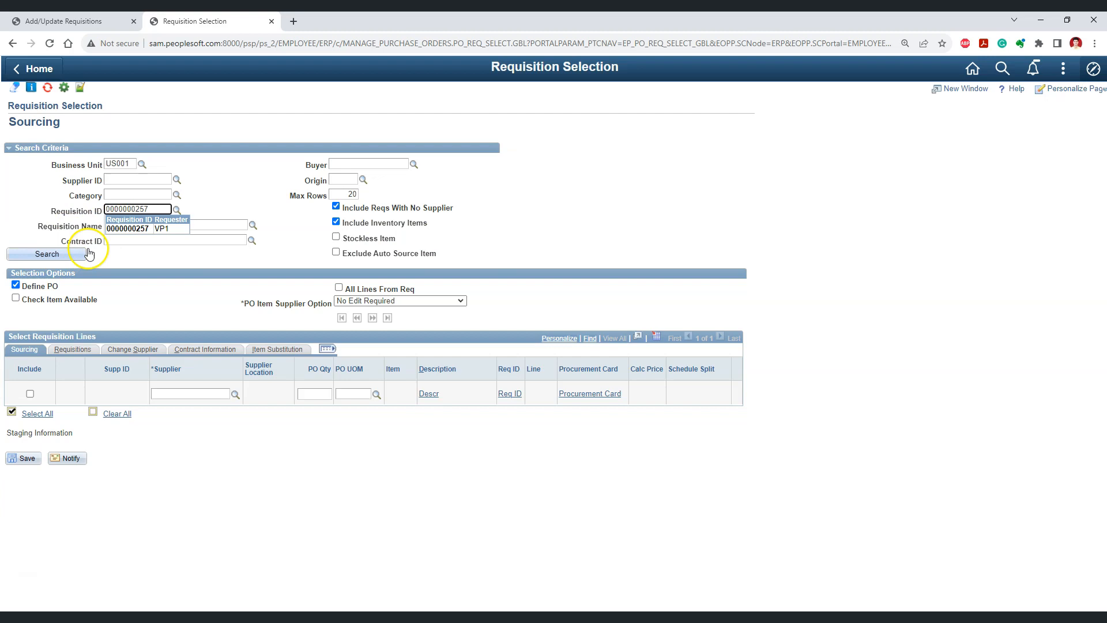
left_click(58, 256)
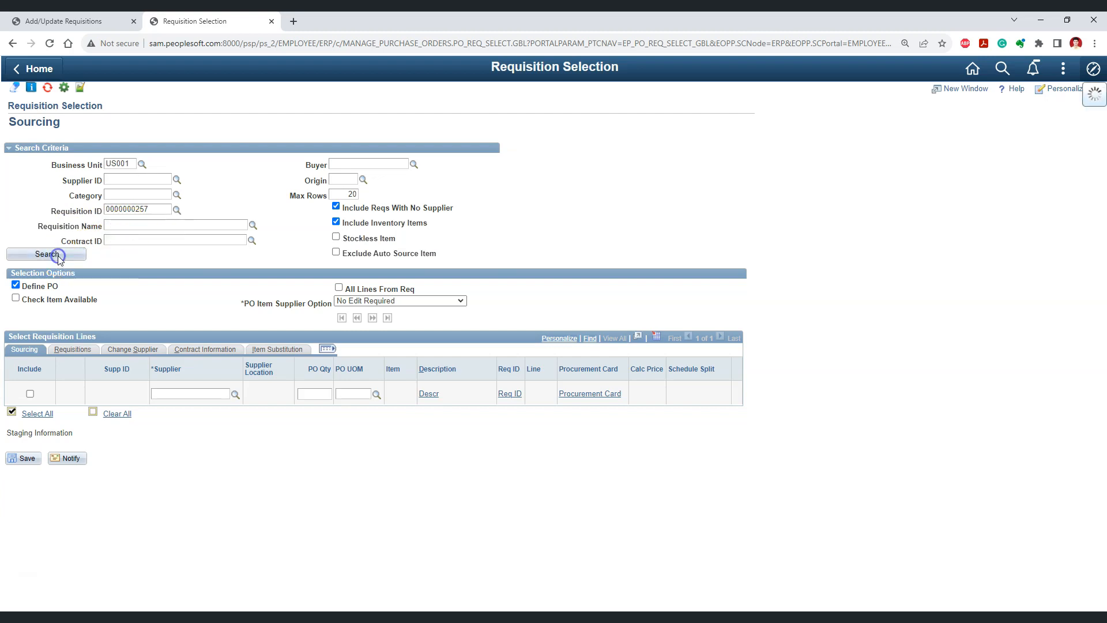
left_click(16, 298)
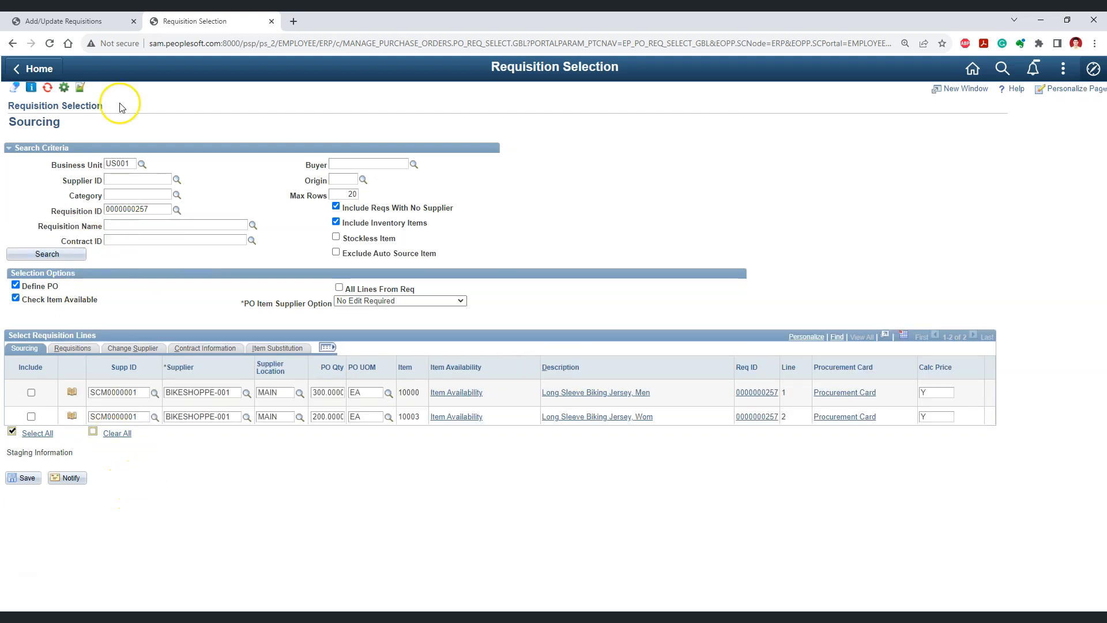
- Review the lines of the same requisition on the Add/Update Requisitions page and return to Requisition Selection
left_click(69, 20)
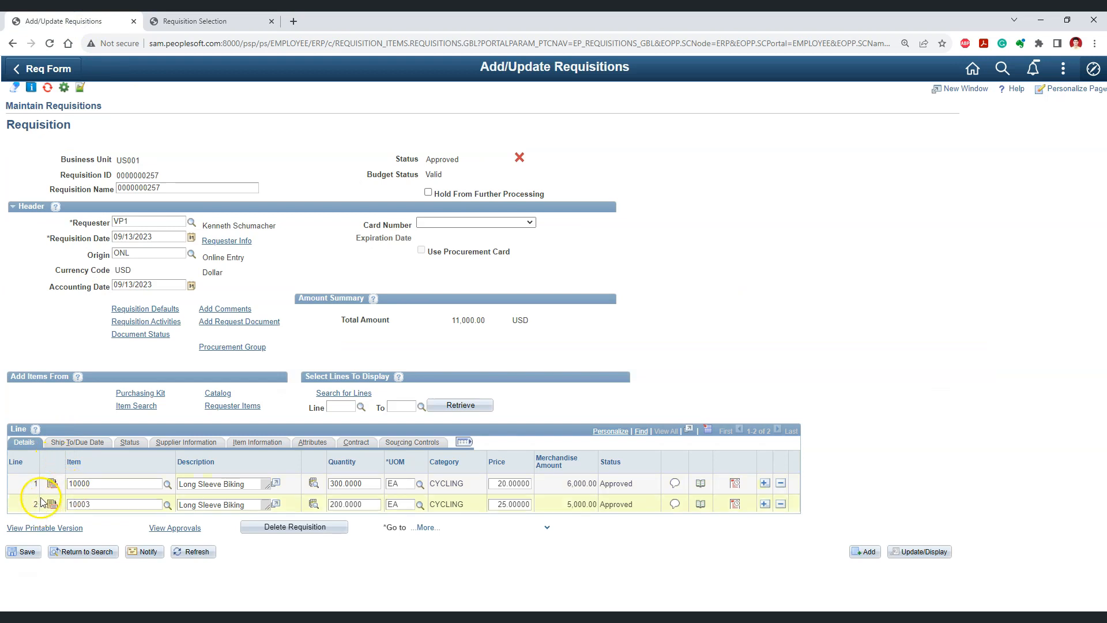
left_click(195, 20)
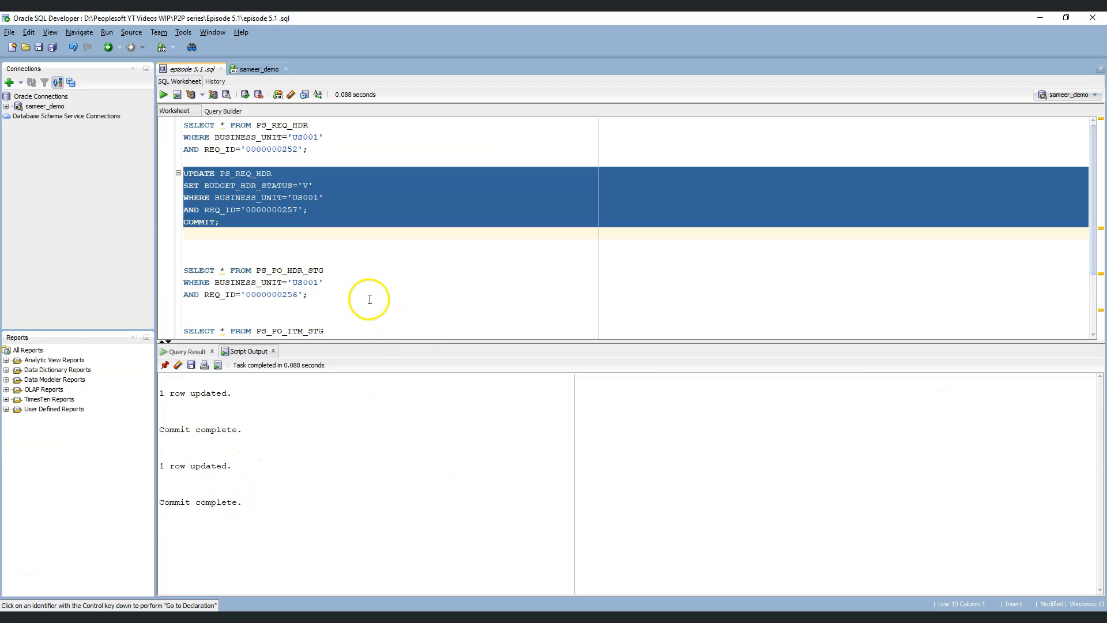
left_click(366, 295)
scroll(368, 299, "down", 2)
scroll(368, 299, "down", 1)
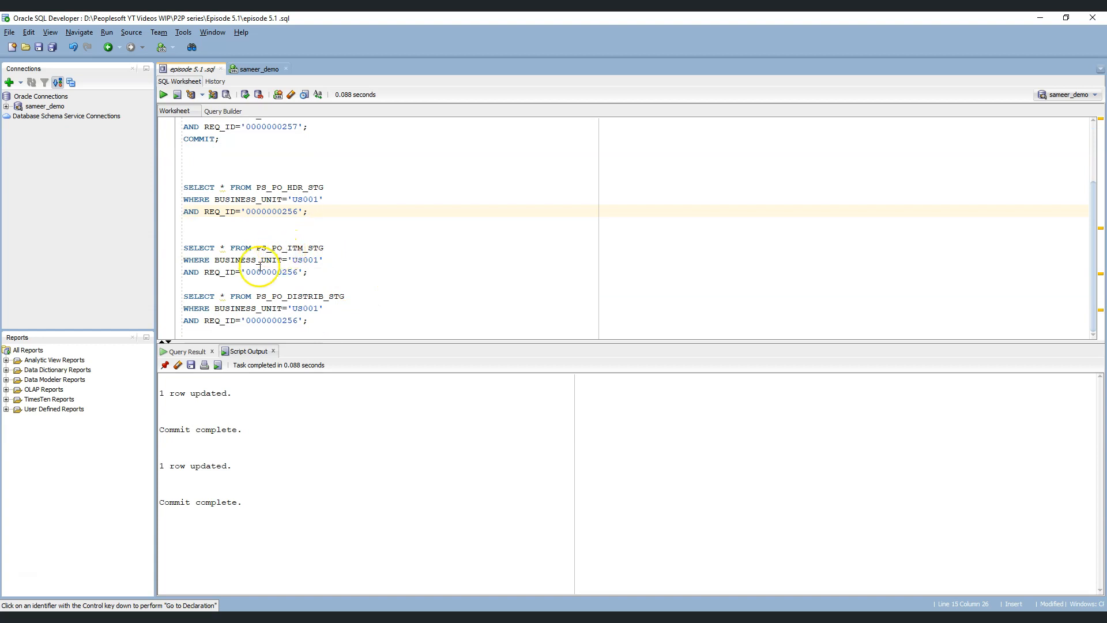
left_click_drag(271, 187, 326, 186)
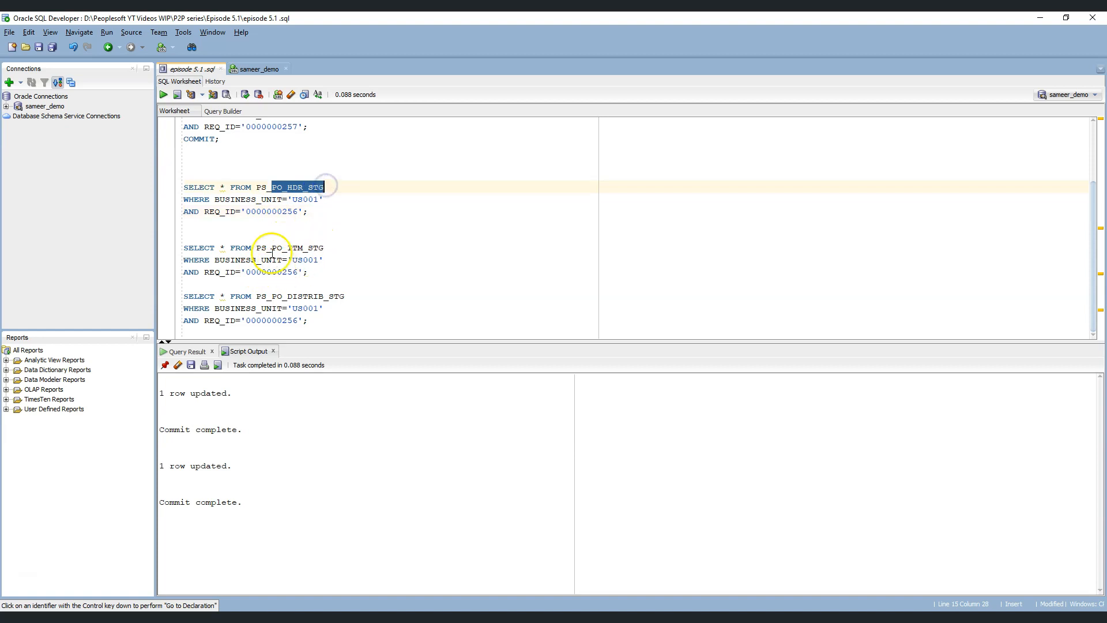
left_click_drag(271, 248, 325, 248)
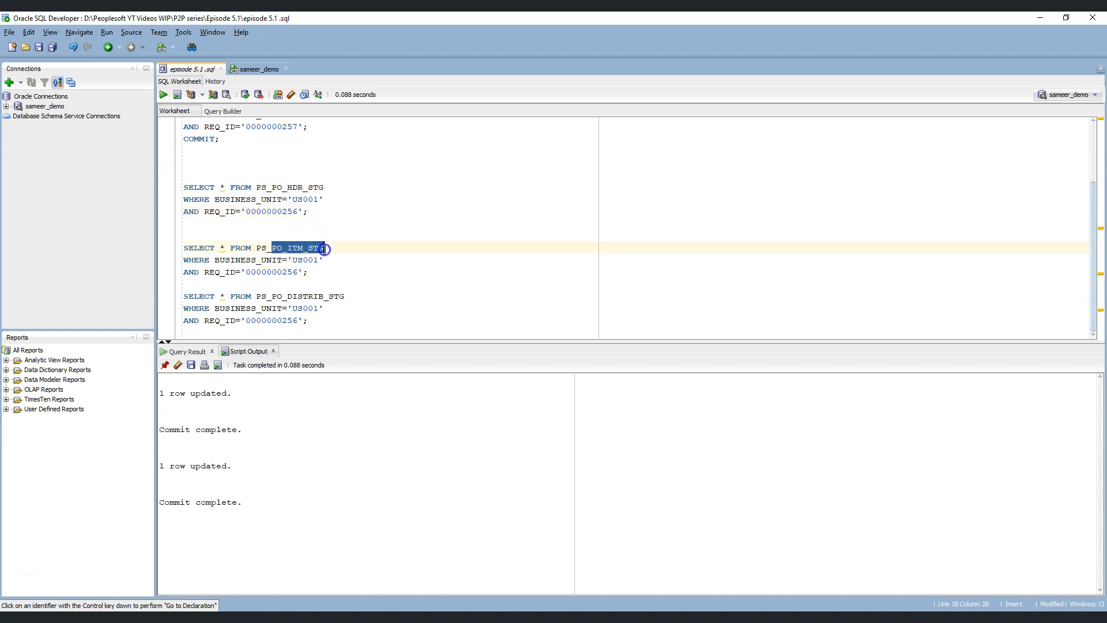
left_click_drag(272, 296, 346, 296)
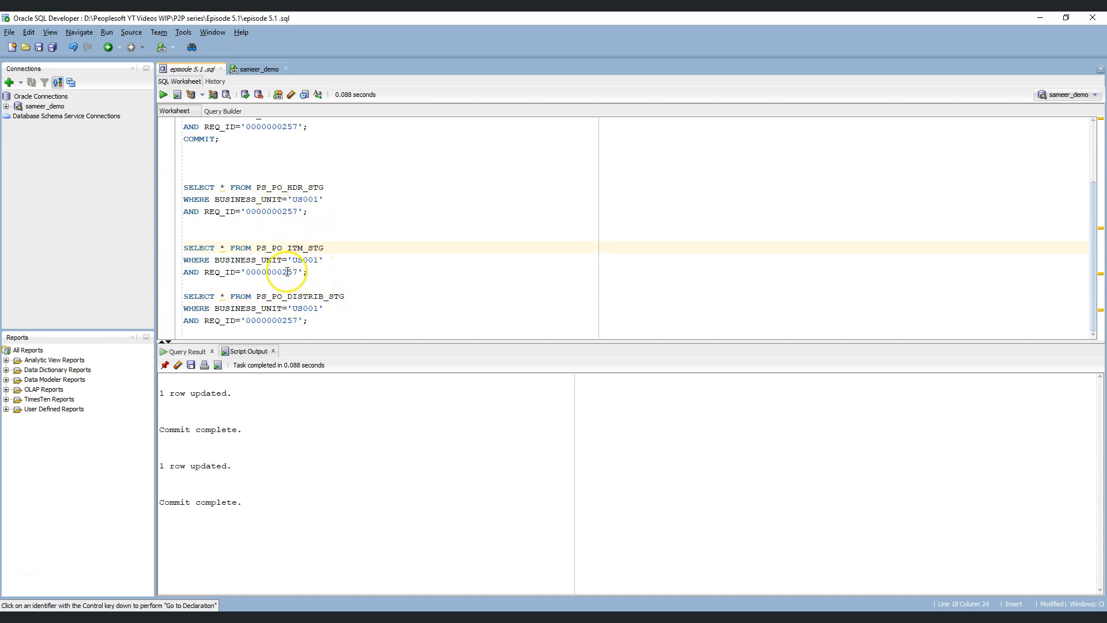
left_click_drag(312, 332, 173, 188)
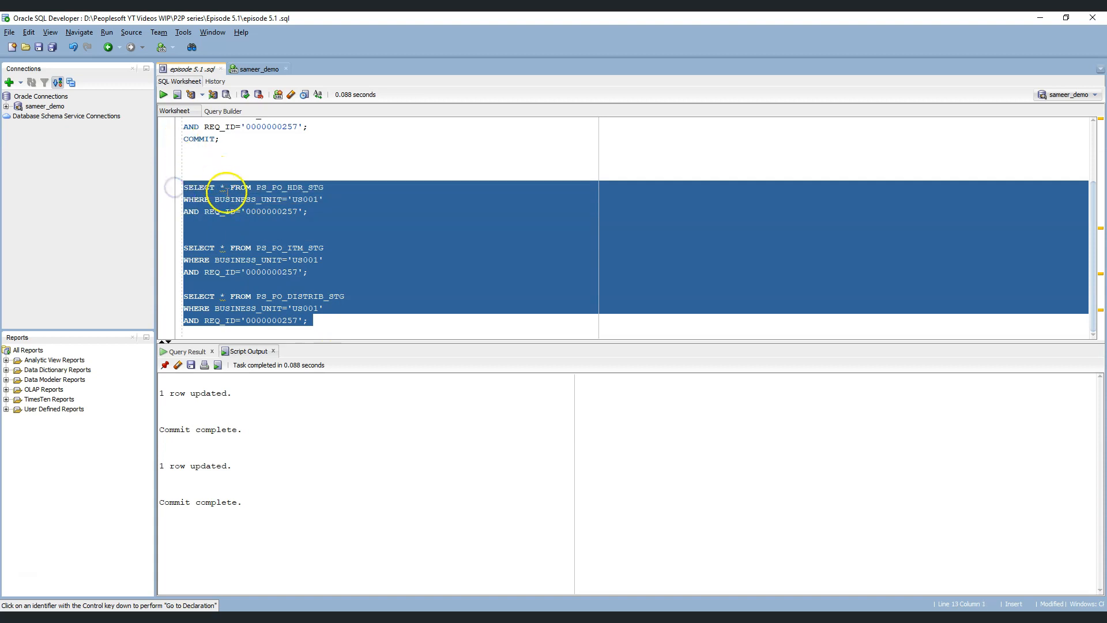
left_click(246, 247)
left_click_drag(313, 272, 182, 234)
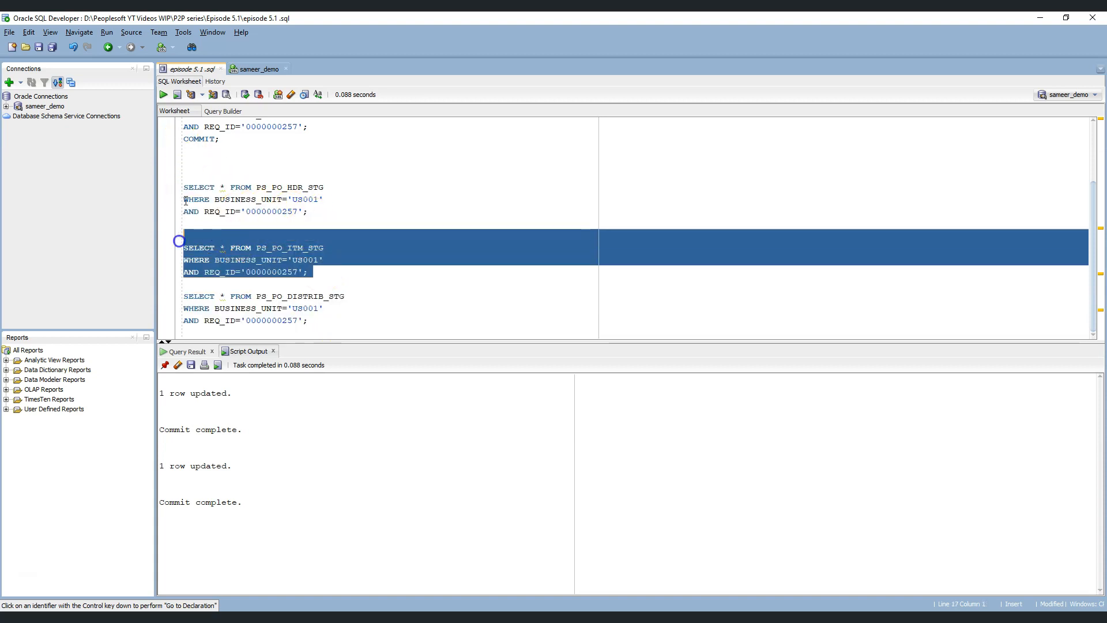
left_click(165, 95)
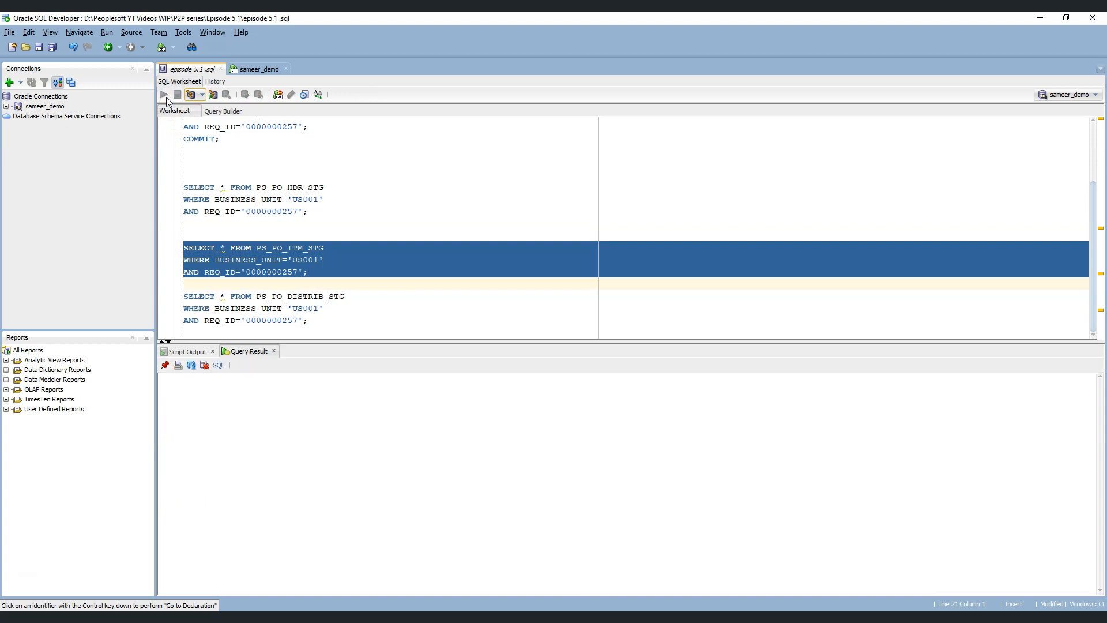
- Run only the PS_PO_DISTRIB_STG query to check the distribution staging table for the requisition
left_click(282, 272)
left_click_drag(323, 325, 179, 296)
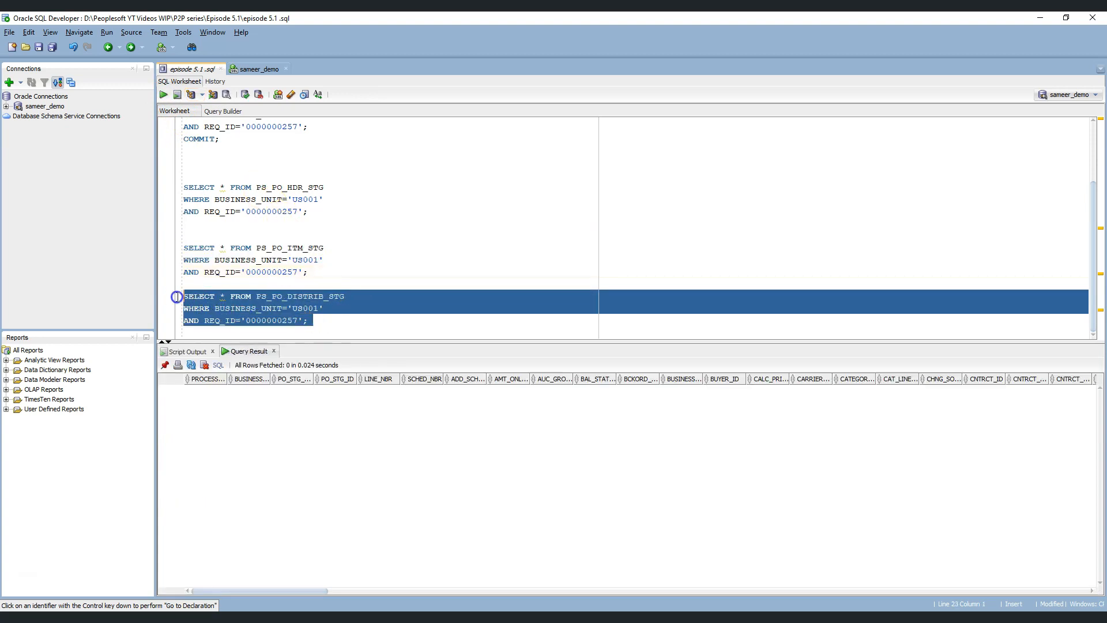
left_click(165, 95)
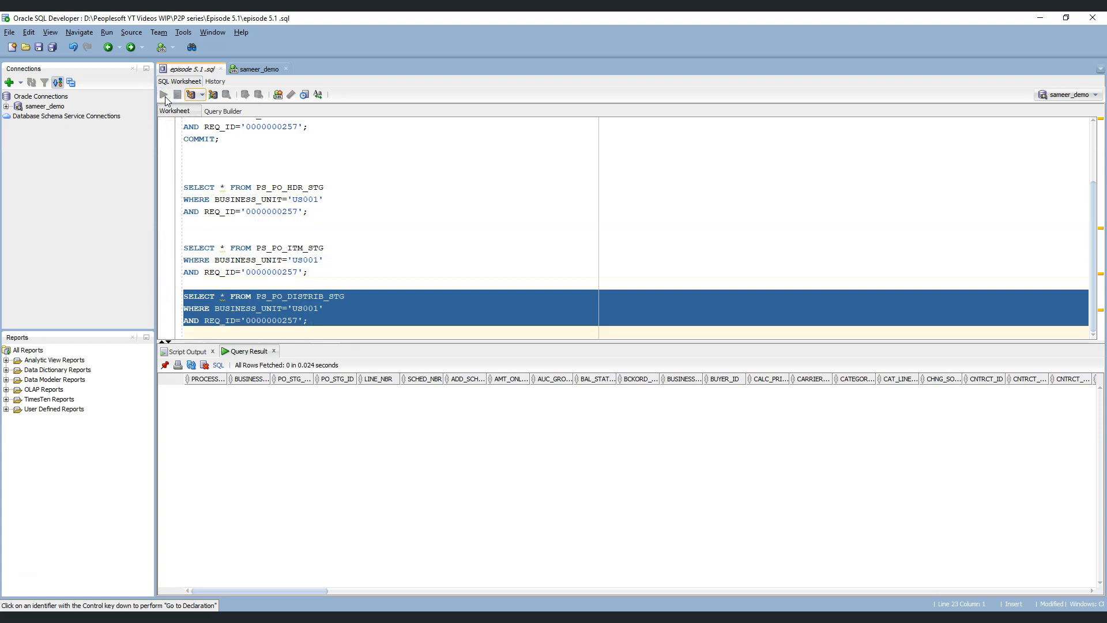
left_click(339, 323)
left_click(284, 320)
double_click(283, 320)
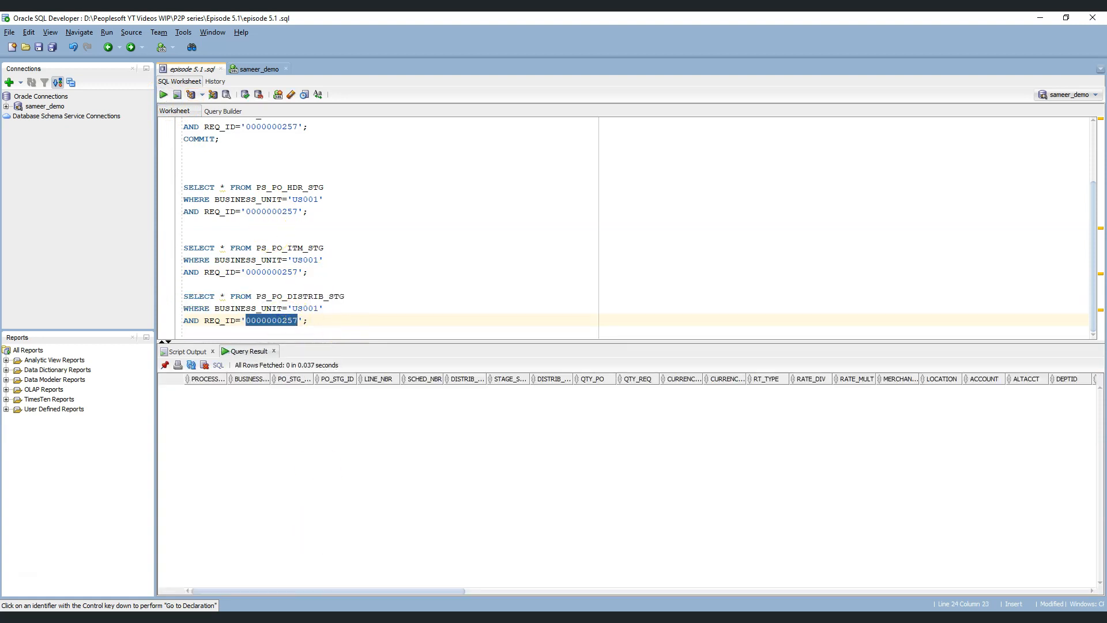
- Switch to the browser, include both requisition lines for PO creation instead of sourcing them from inventory, and save
left_click(265, 618)
left_click(171, 585)
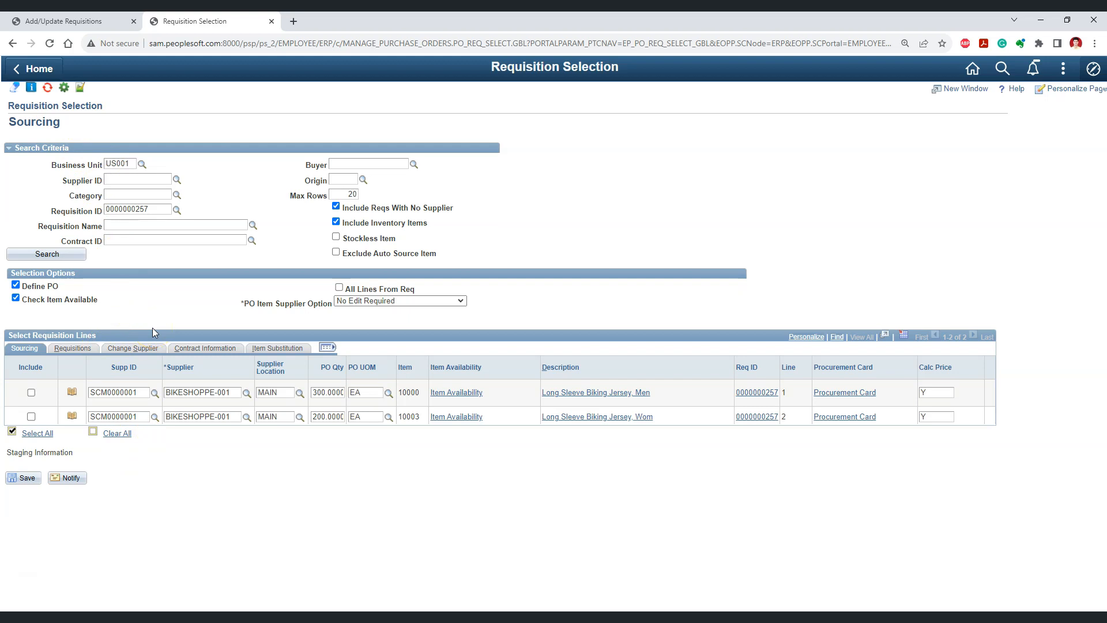
left_click(32, 391)
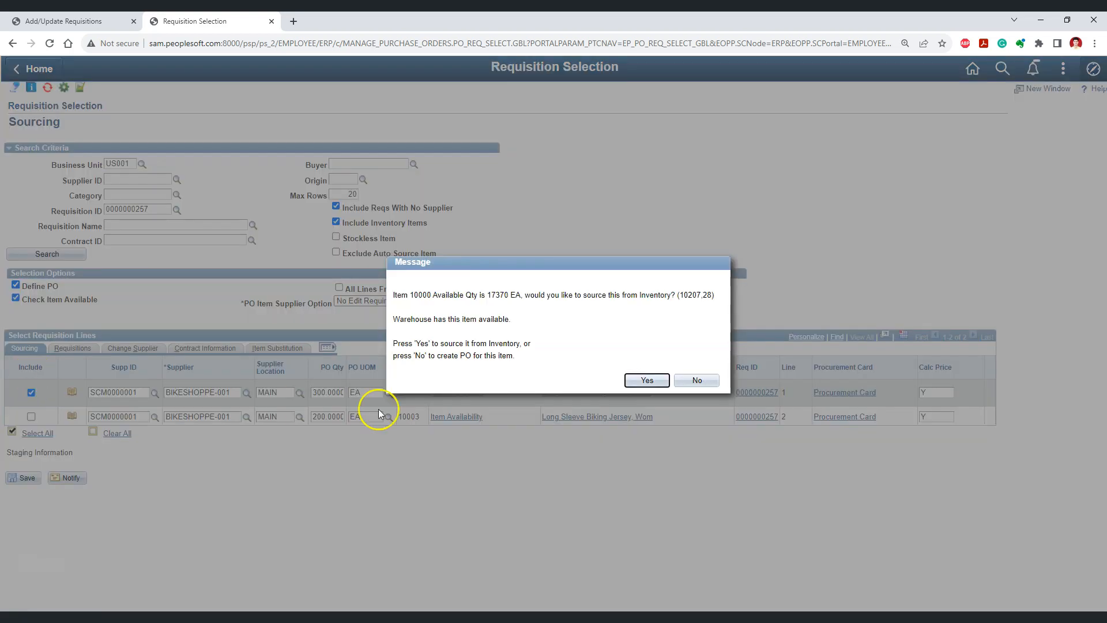
left_click(697, 381)
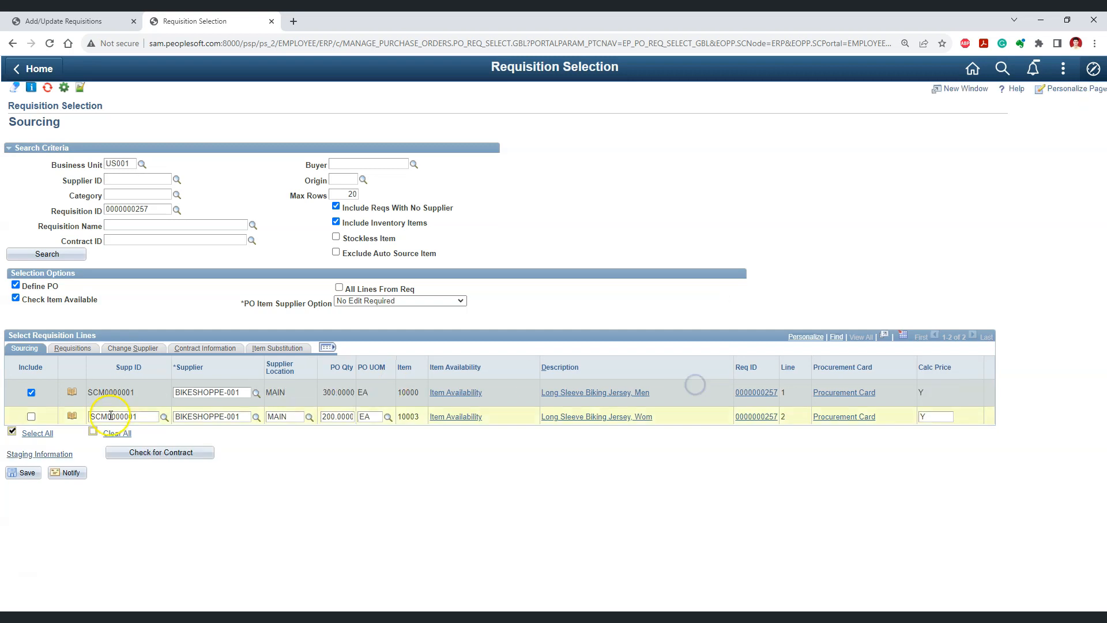
left_click(31, 417)
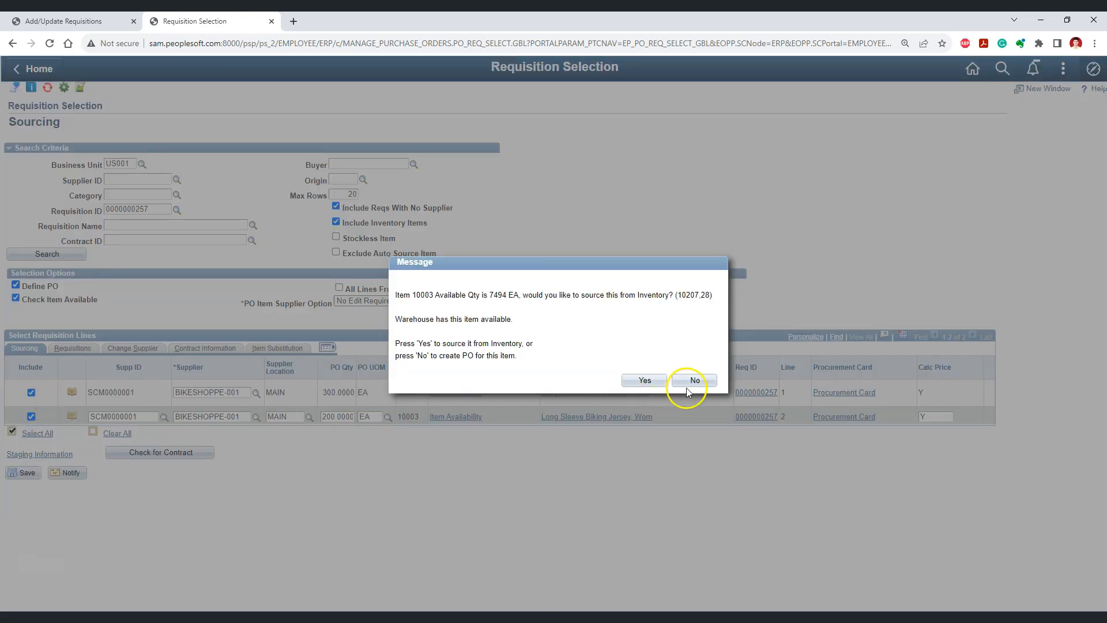
left_click(696, 381)
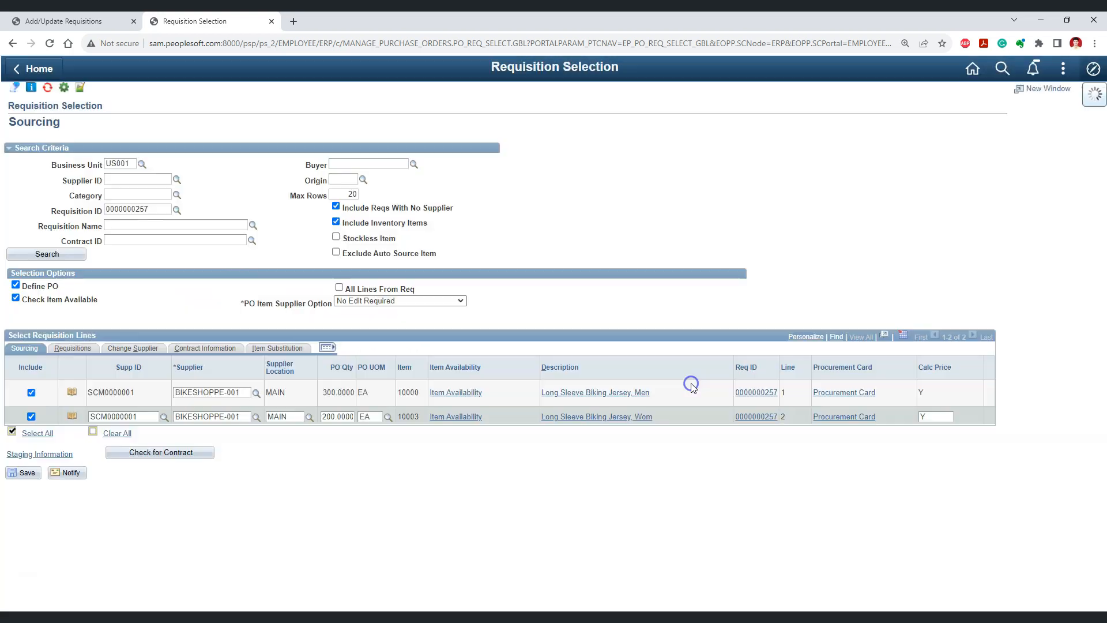
left_click(26, 474)
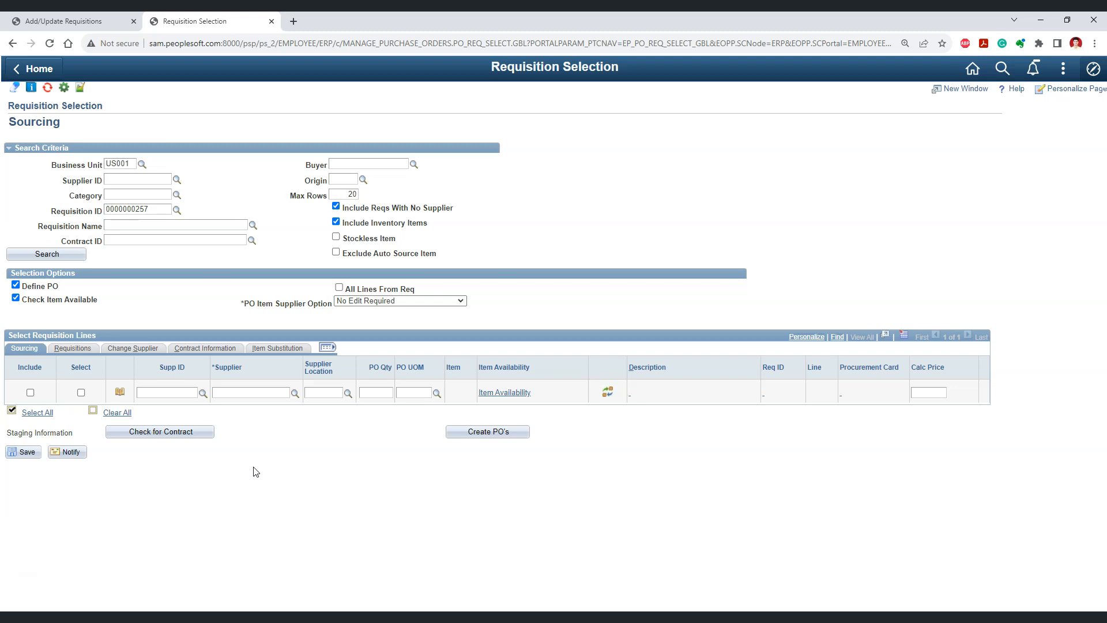
- Switch to SQL Developer and rerun the PS_PO_ITM_STG query to inspect the staged requisition lines
left_click(345, 535)
key("alt+Tab")
left_click(298, 318)
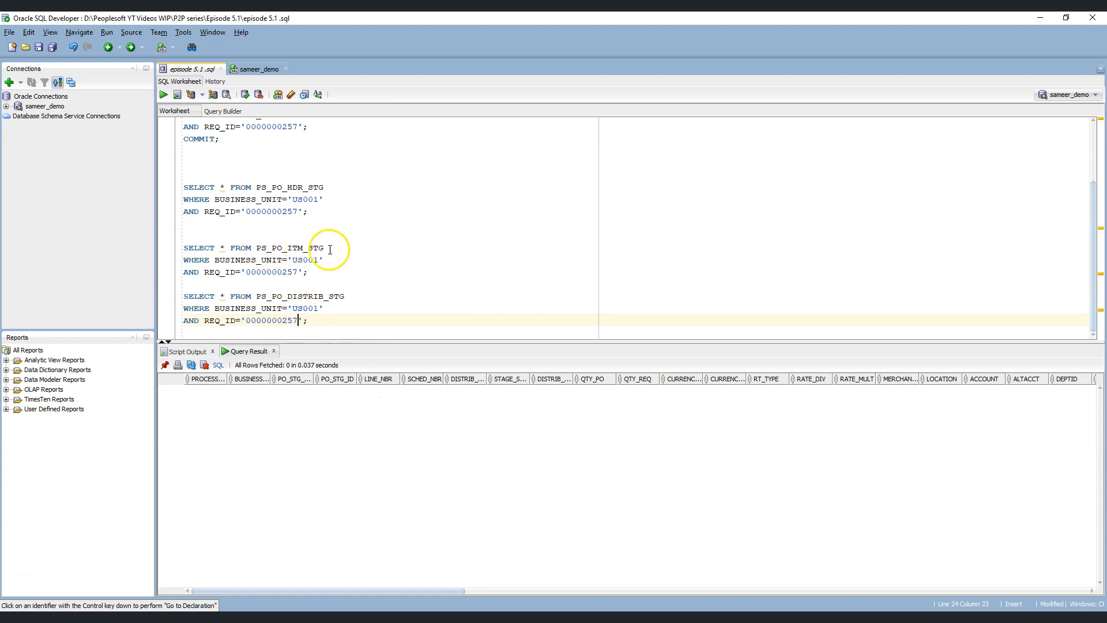
left_click_drag(313, 272, 179, 249)
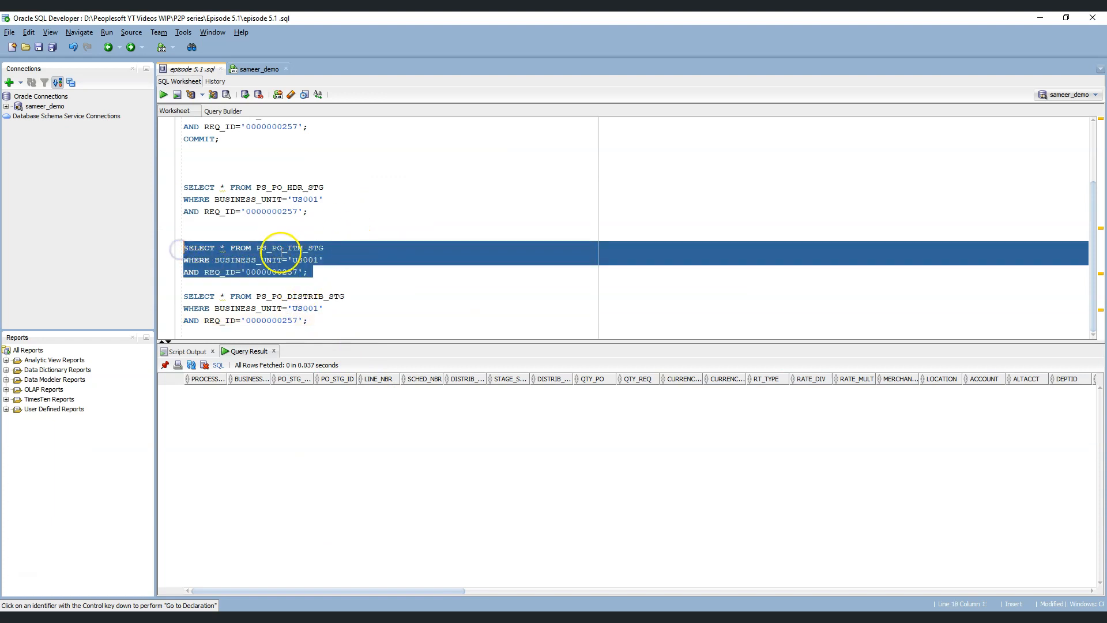
left_click(165, 95)
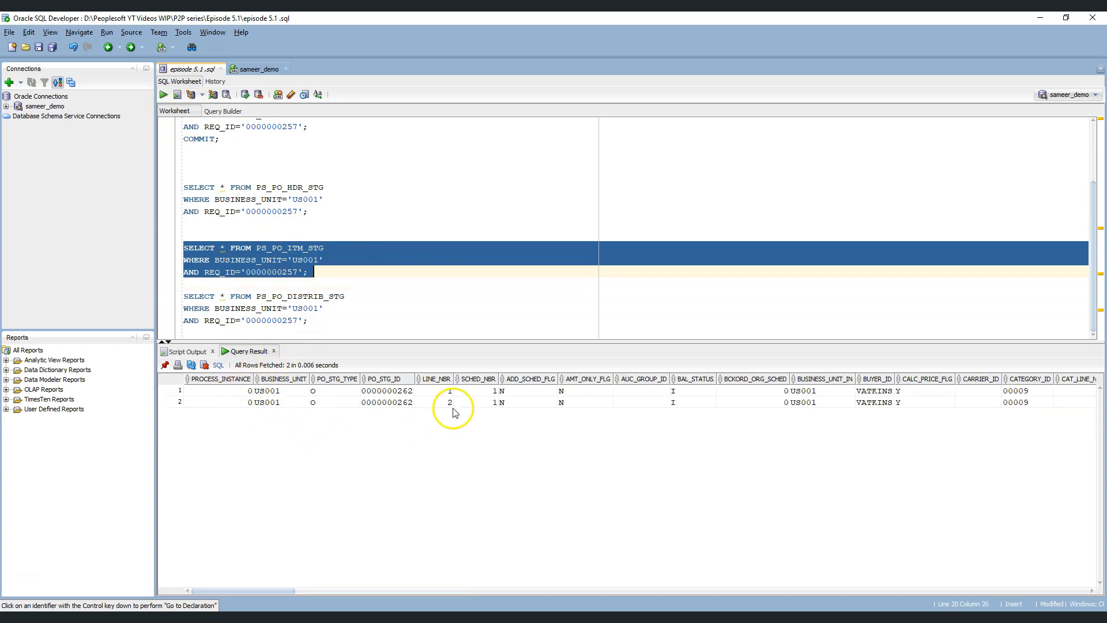
left_click(436, 381)
- Rerun the PS_PO_DISTRIB_STG query and inspect the STAGE_STATUS values of the staged distribution rows
left_click(341, 321)
key("Up")
key("Up")
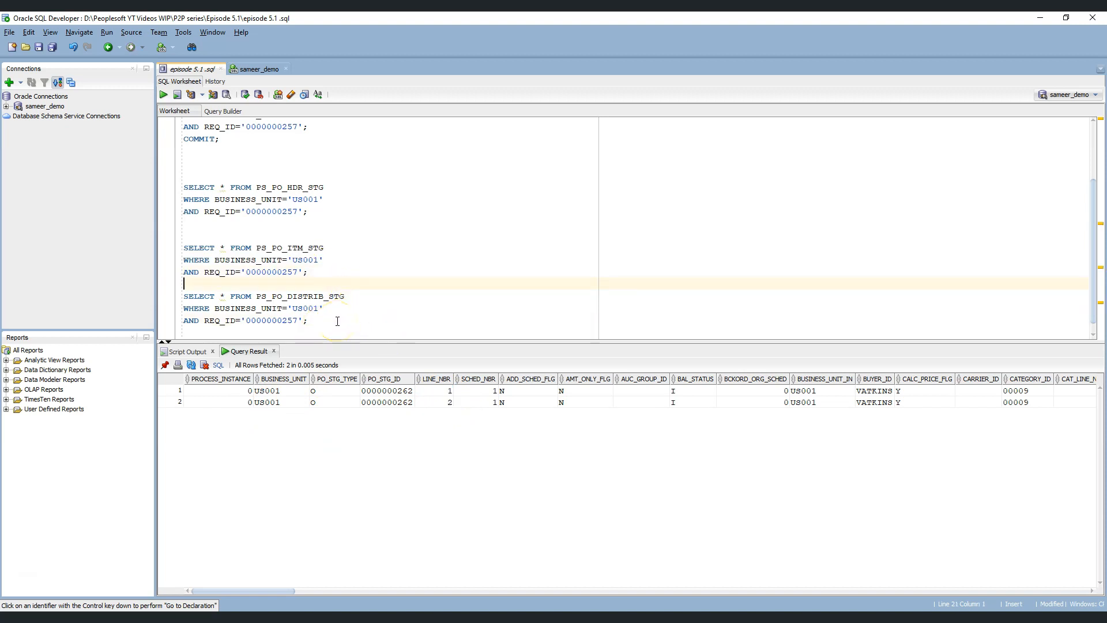
left_click_drag(305, 327, 160, 285)
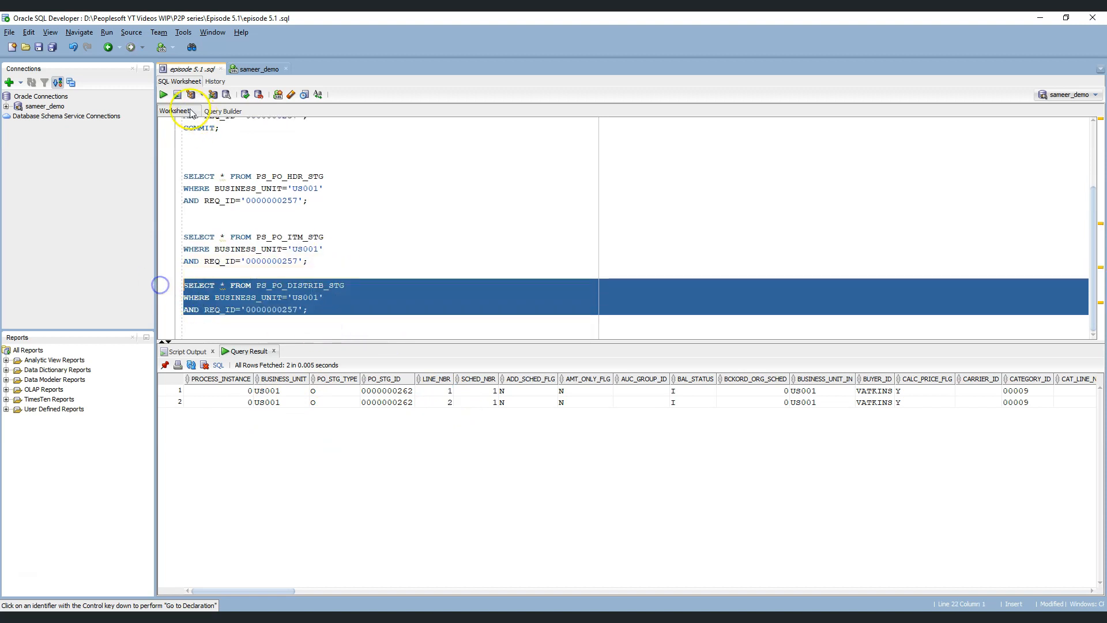
left_click(165, 96)
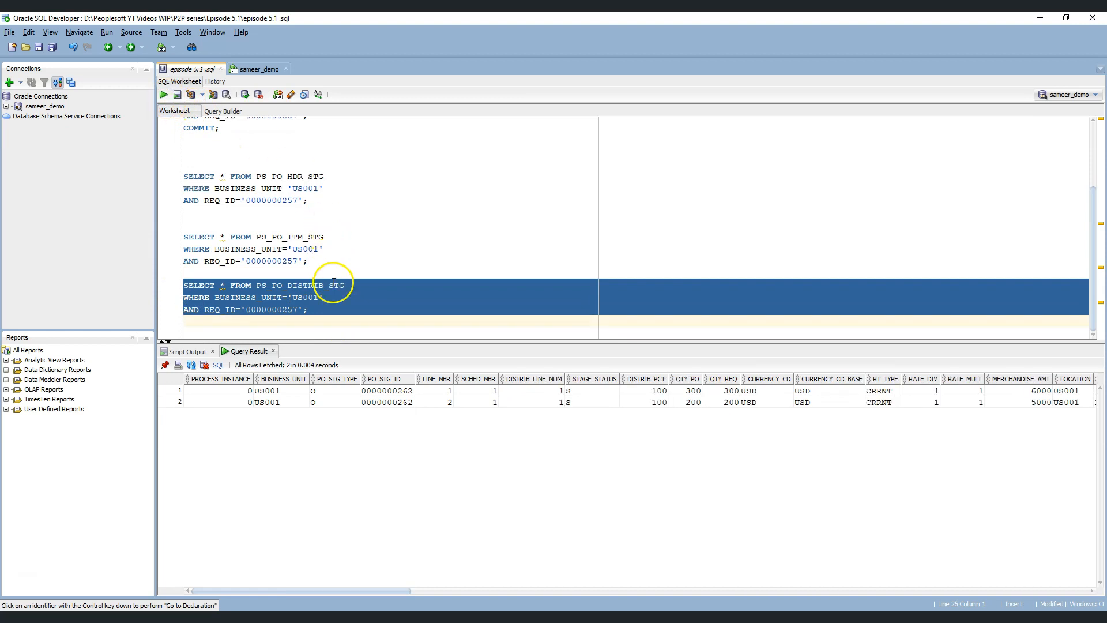
left_click(330, 322)
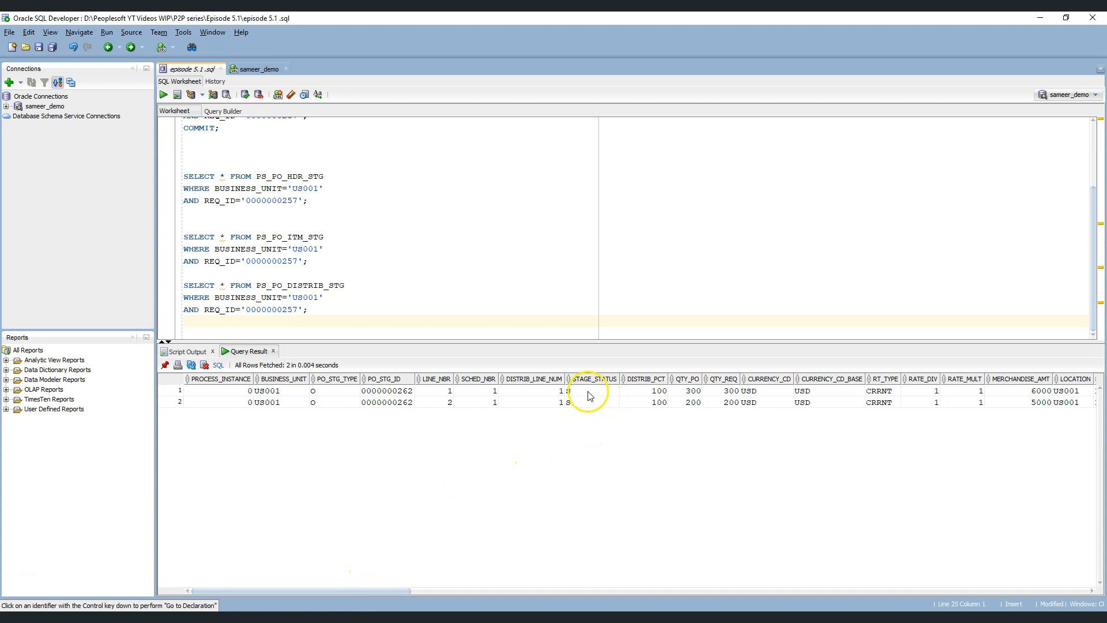
left_click_drag(588, 391, 589, 406)
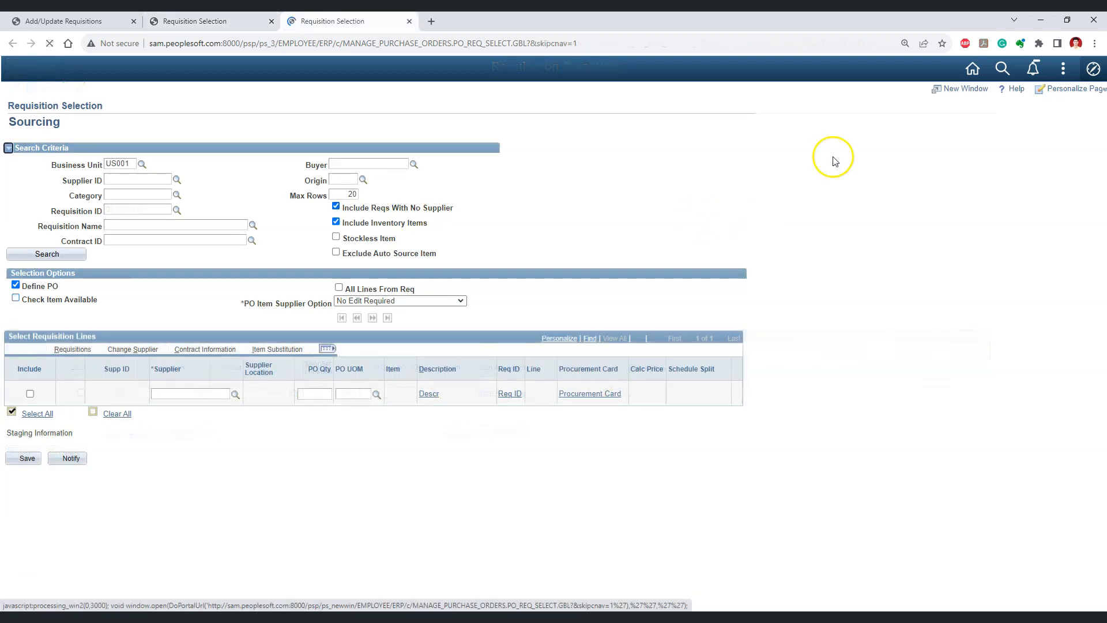
- Open the Sourcing Workbench from the Stage/Source Requests folder of Purchasing's Purchase Orders
left_click(972, 69)
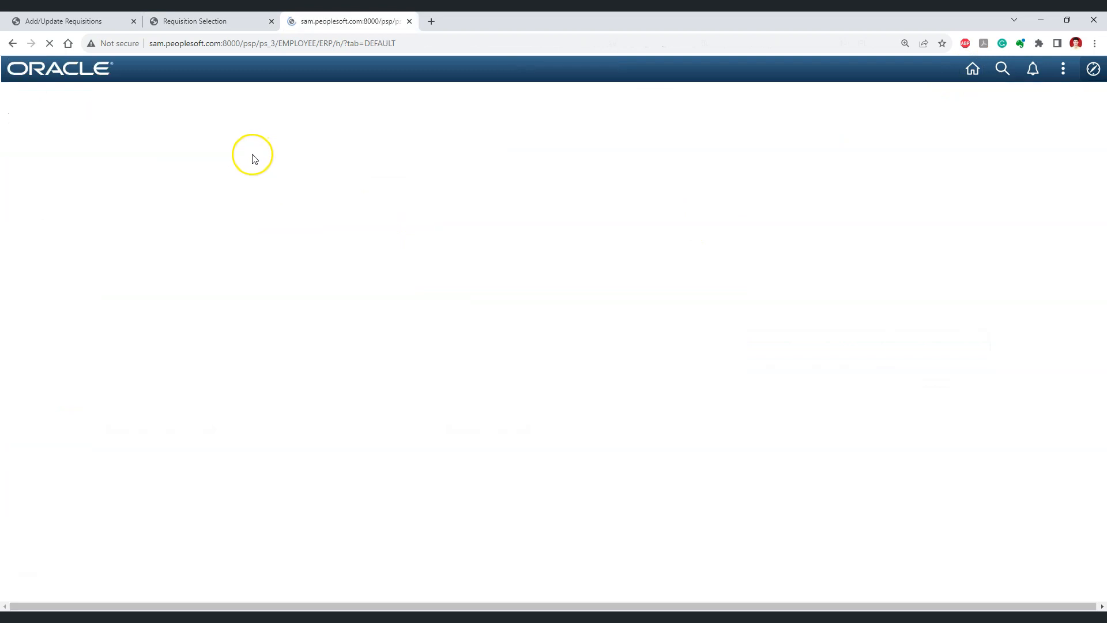
left_click(39, 178)
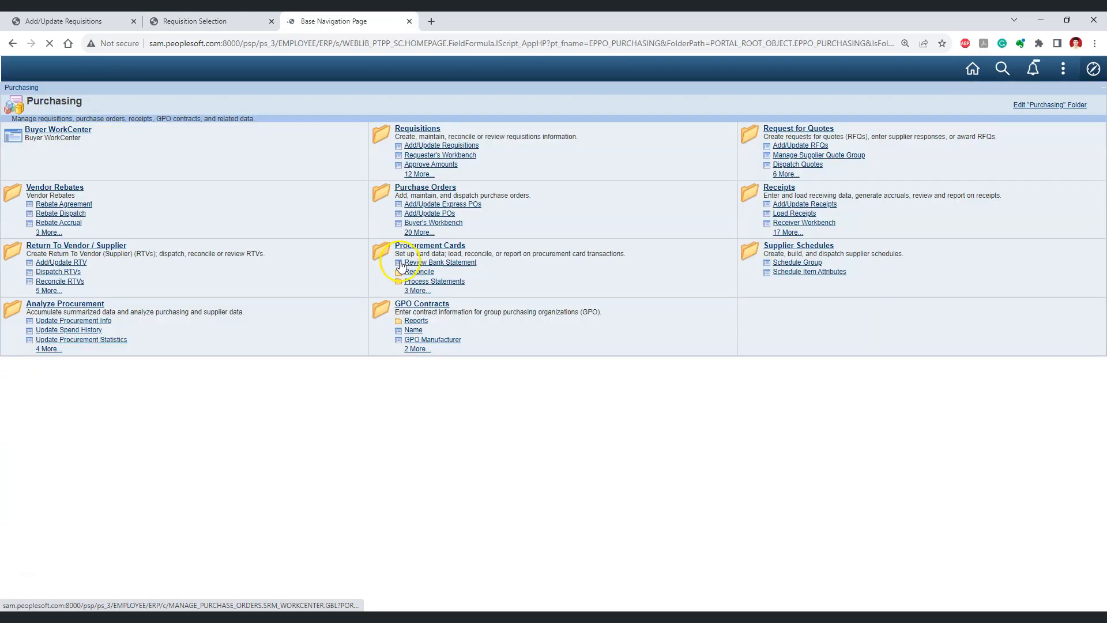
left_click(430, 188)
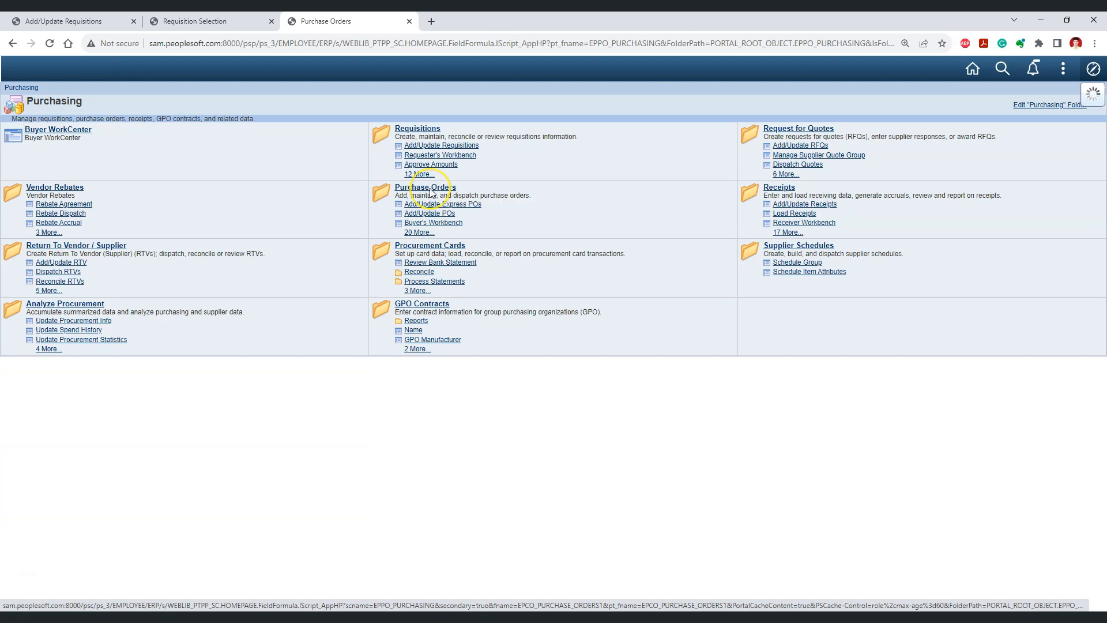
left_click(438, 298)
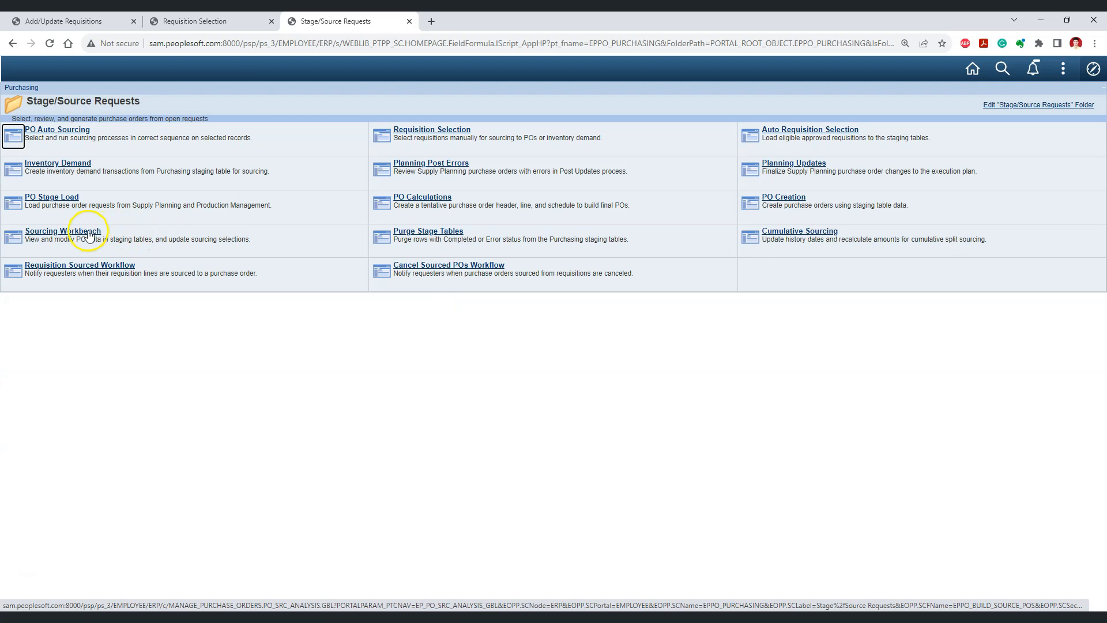
left_click(88, 234)
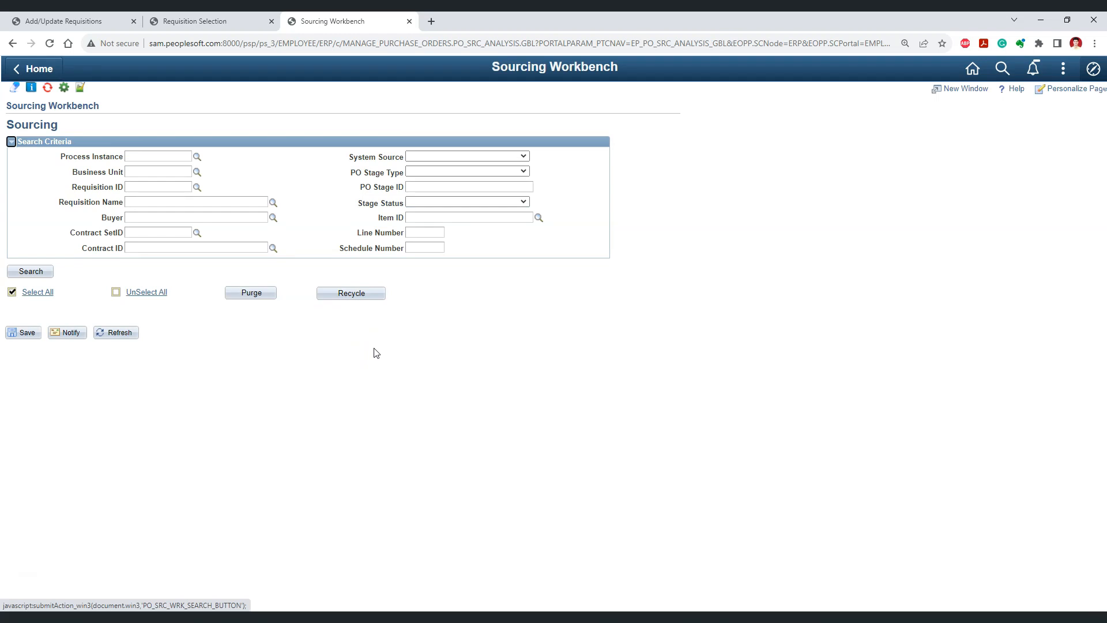
left_click(151, 172)
left_click(64, 21)
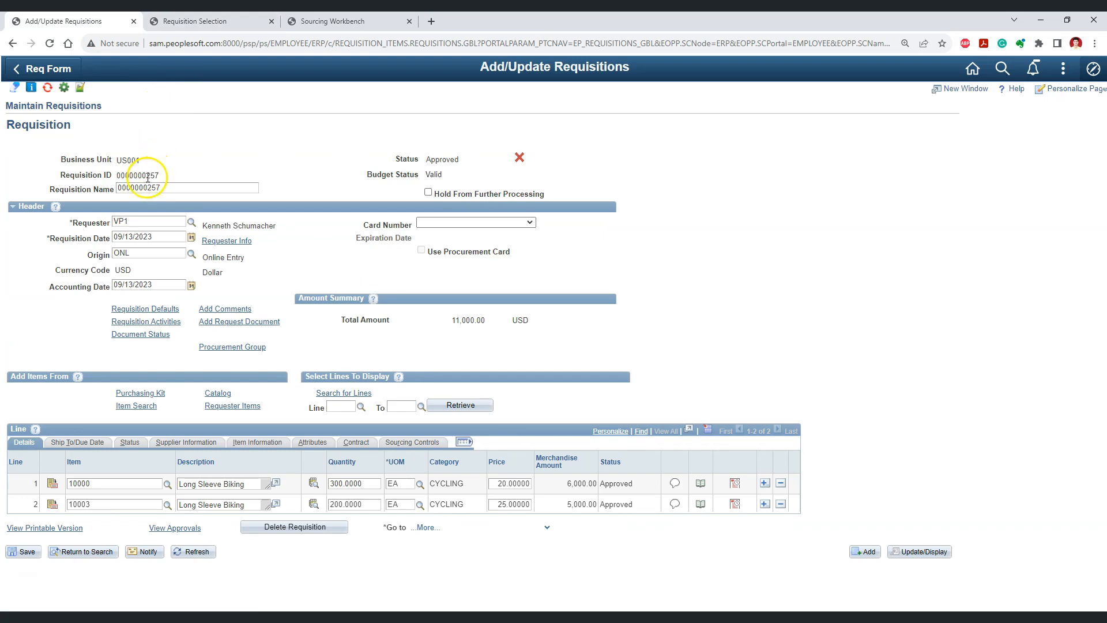
double_click(141, 175)
key("ctrl+c")
left_click(319, 21)
left_click(129, 172)
type("US001")
key("Tab")
key("ctrl+v")
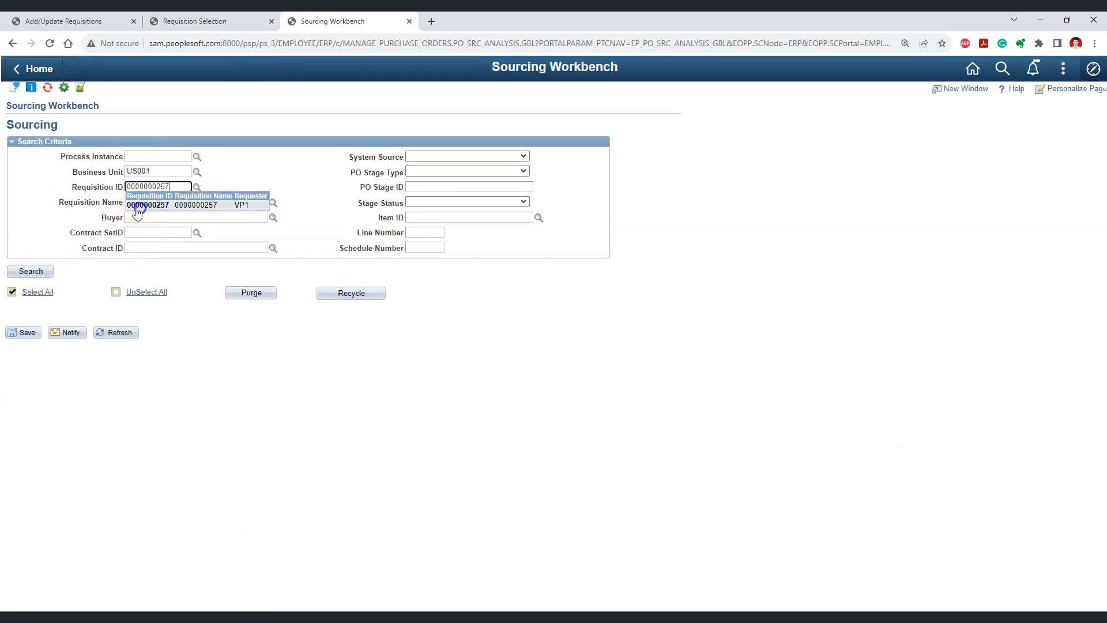
left_click(40, 272)
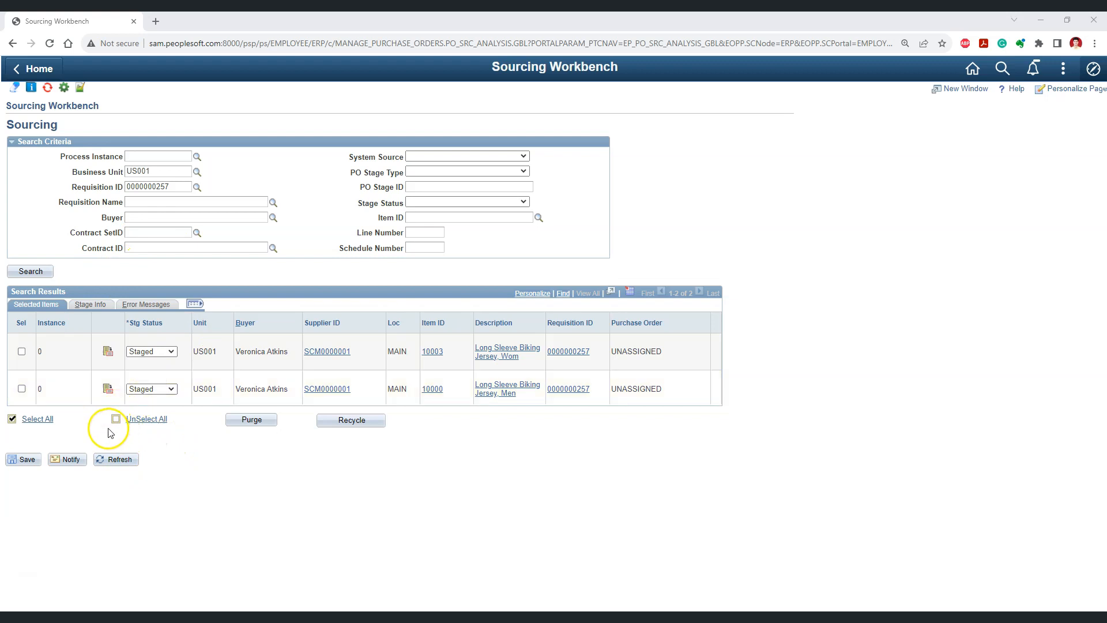
- Open the sourcing details of item 10000, try Bayard Healthcare as the staged supplier, and leave the page without saving
left_click(108, 388)
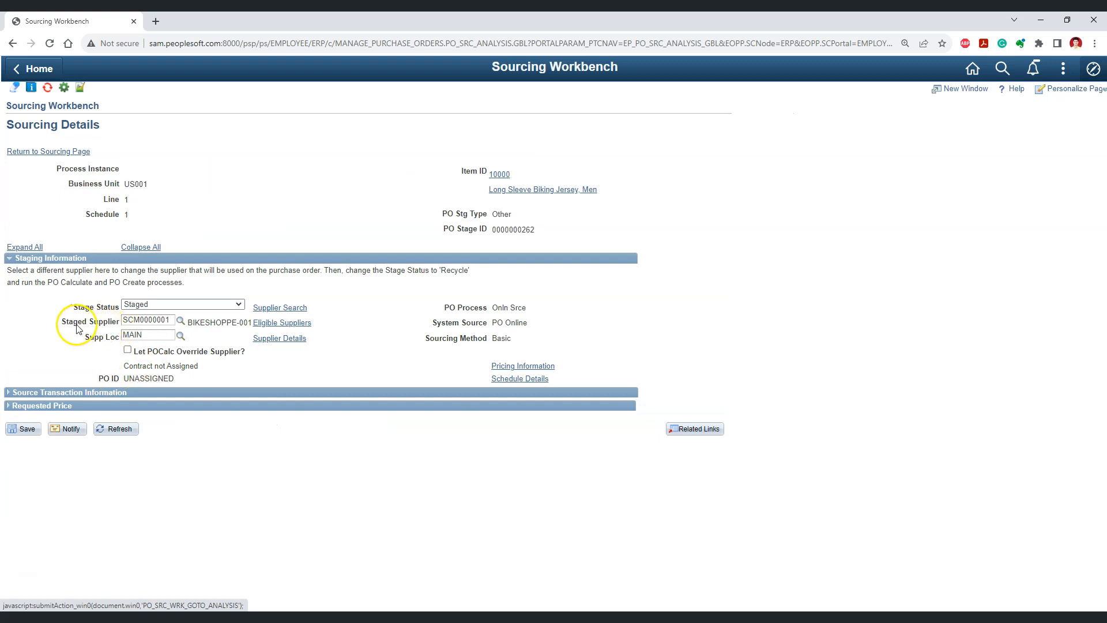
double_click(152, 321)
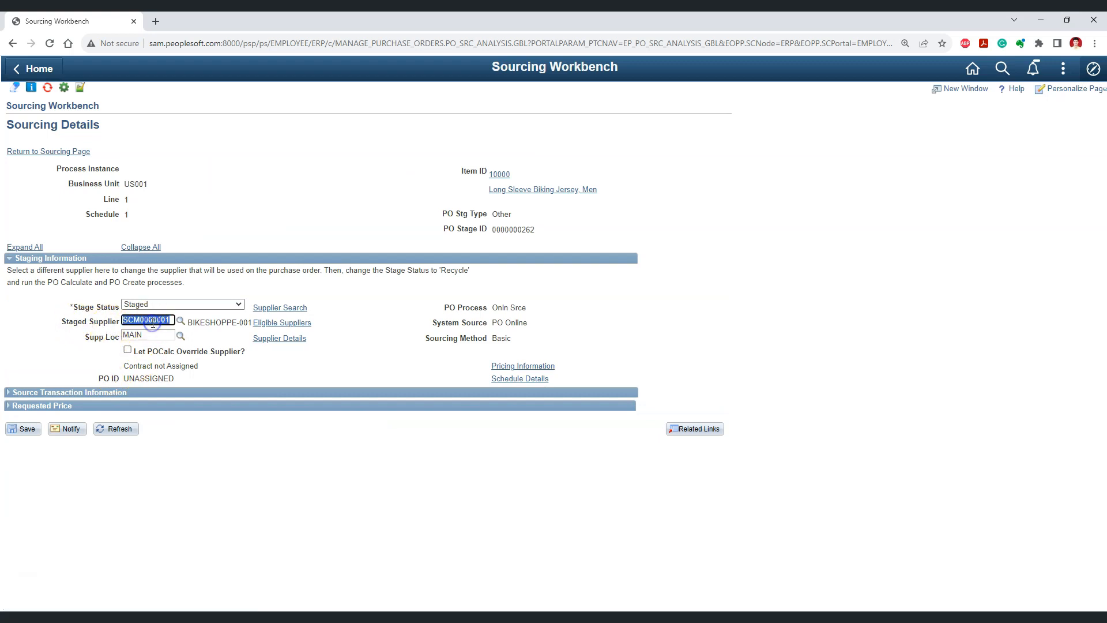
left_click(180, 321)
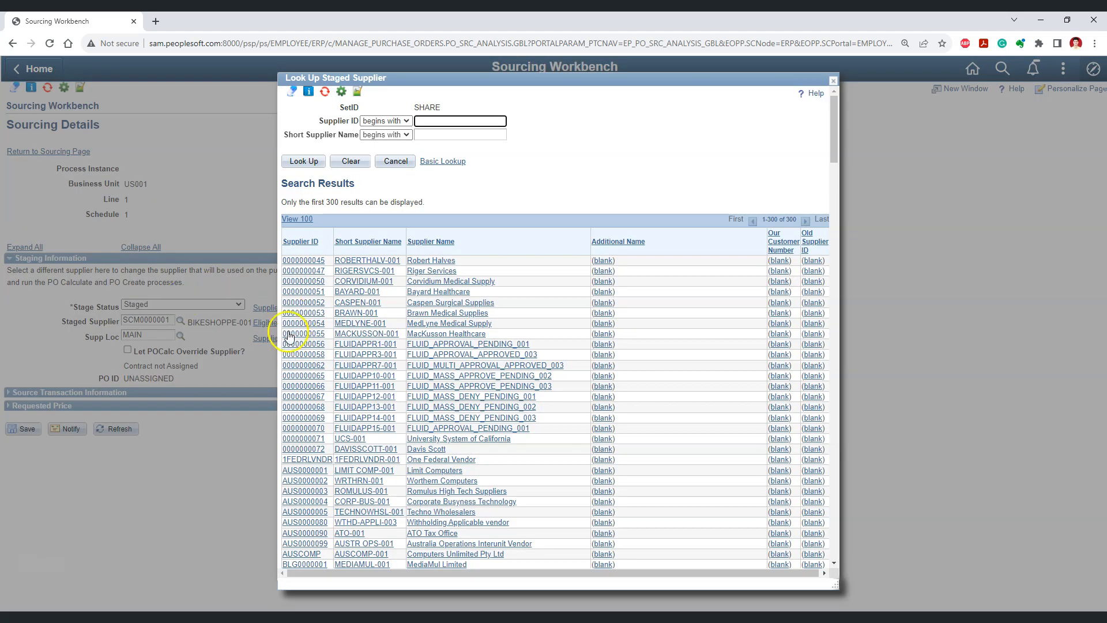
left_click(307, 295)
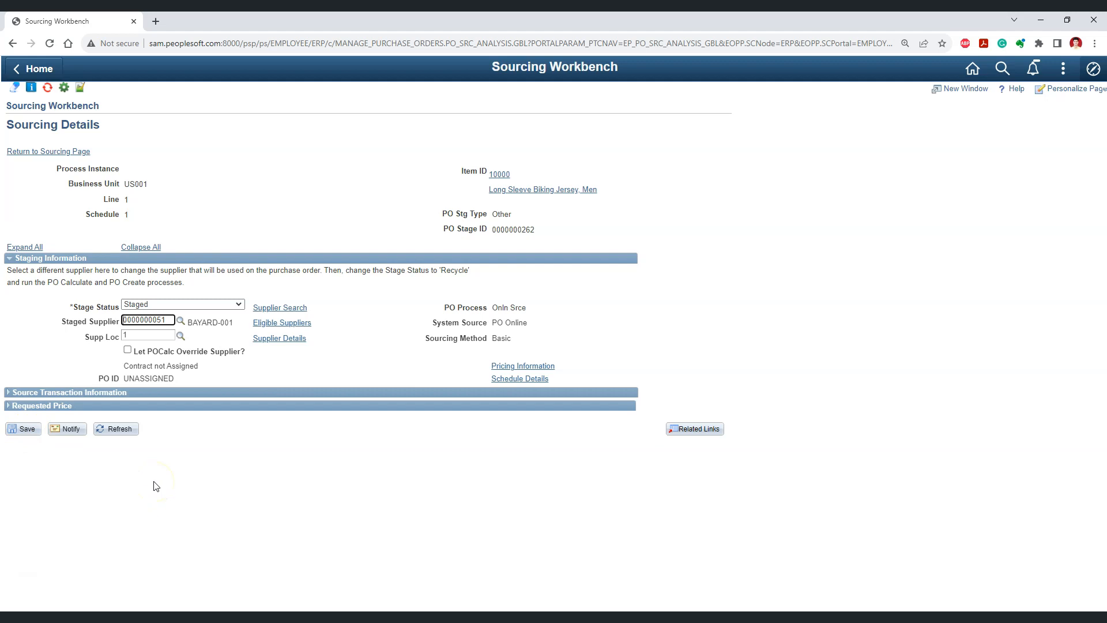
left_click(146, 322)
double_click(146, 321)
left_click(237, 497)
left_click(11, 45)
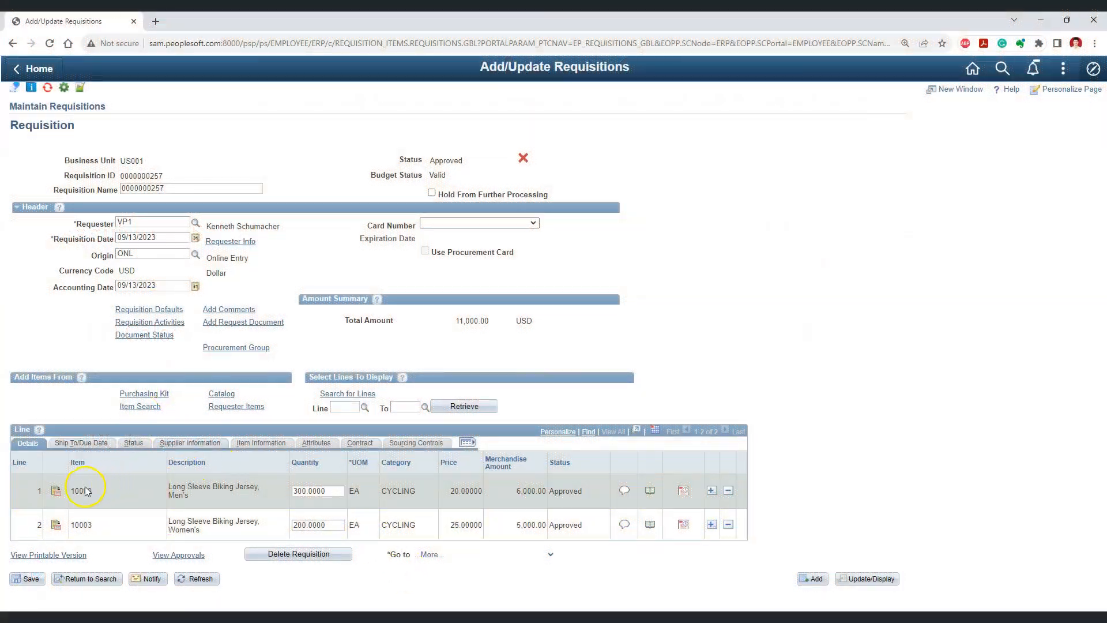
left_click(351, 492)
left_click_drag(350, 492, 359, 495)
left_click(370, 507)
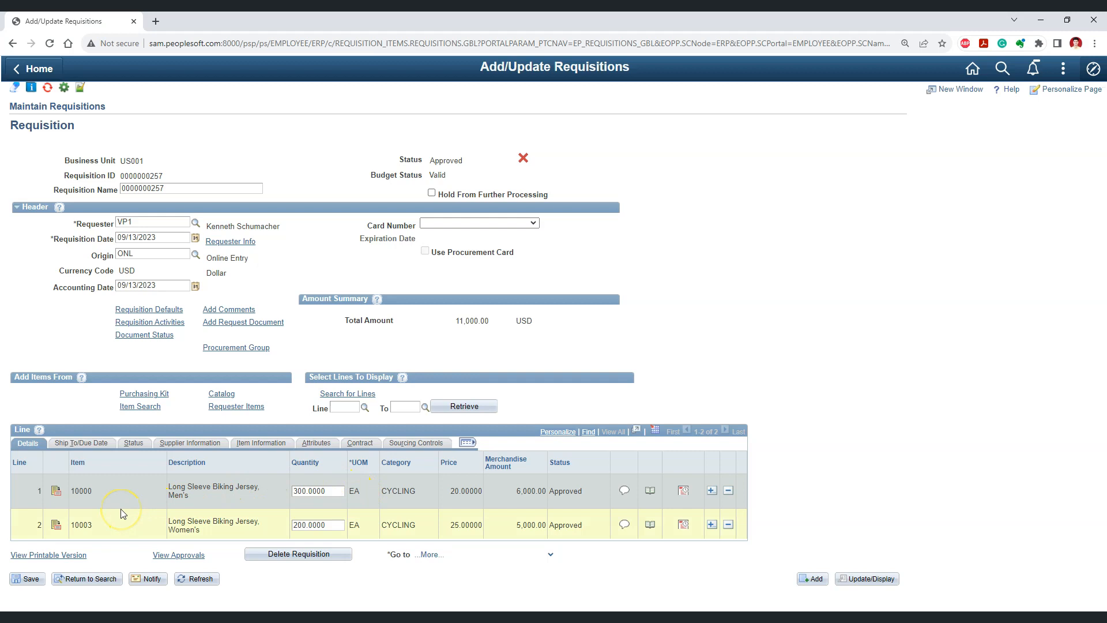
left_click(105, 502)
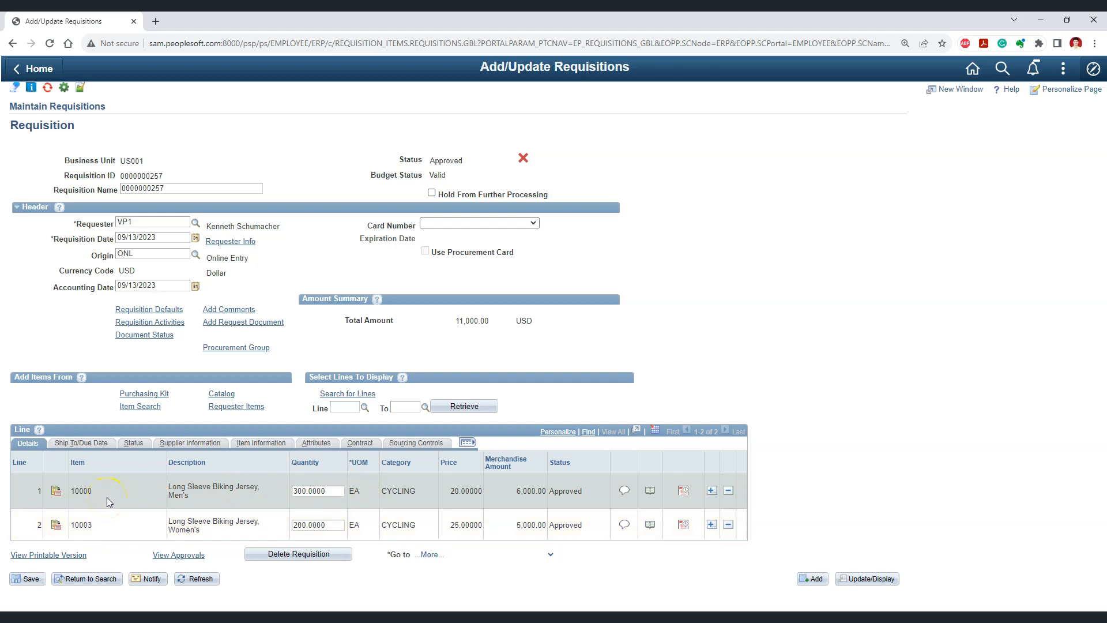
left_click(81, 491)
double_click(358, 491)
left_click(368, 494)
- Review the quantity, price and merchandise amount of requisition line 1 and the currency in the amount summary
double_click(306, 491)
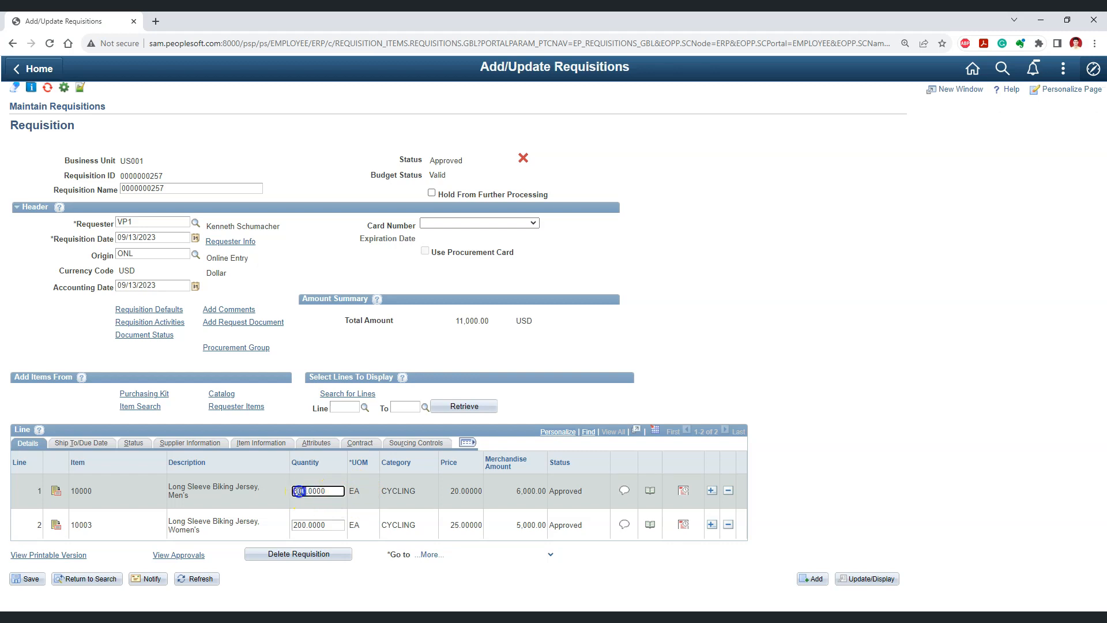
left_click(355, 497)
left_click_drag(516, 493, 546, 491)
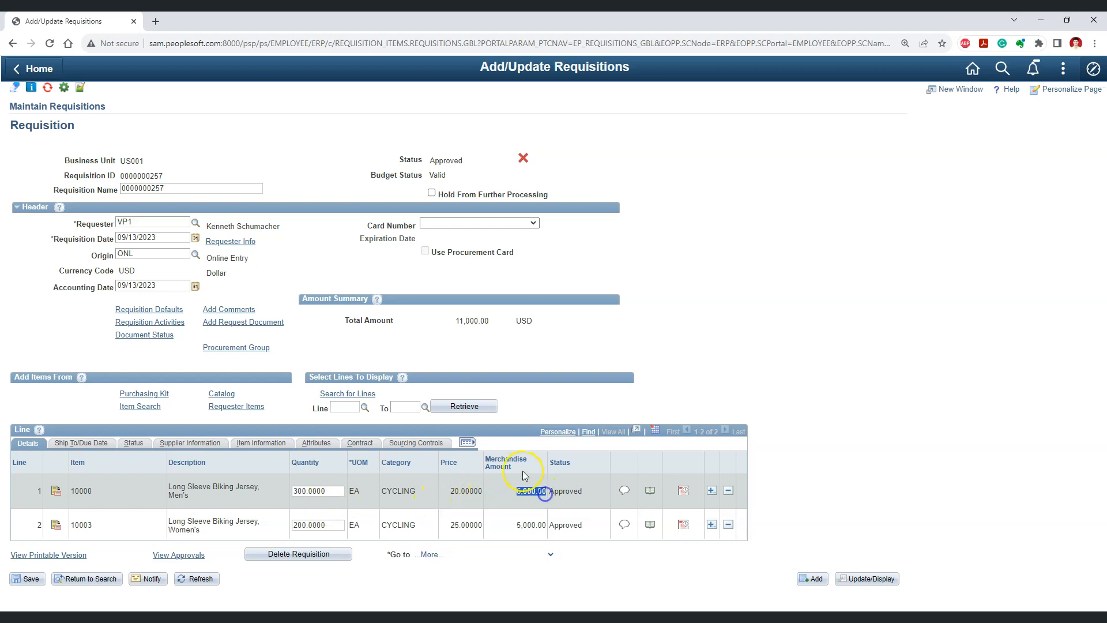
double_click(299, 492)
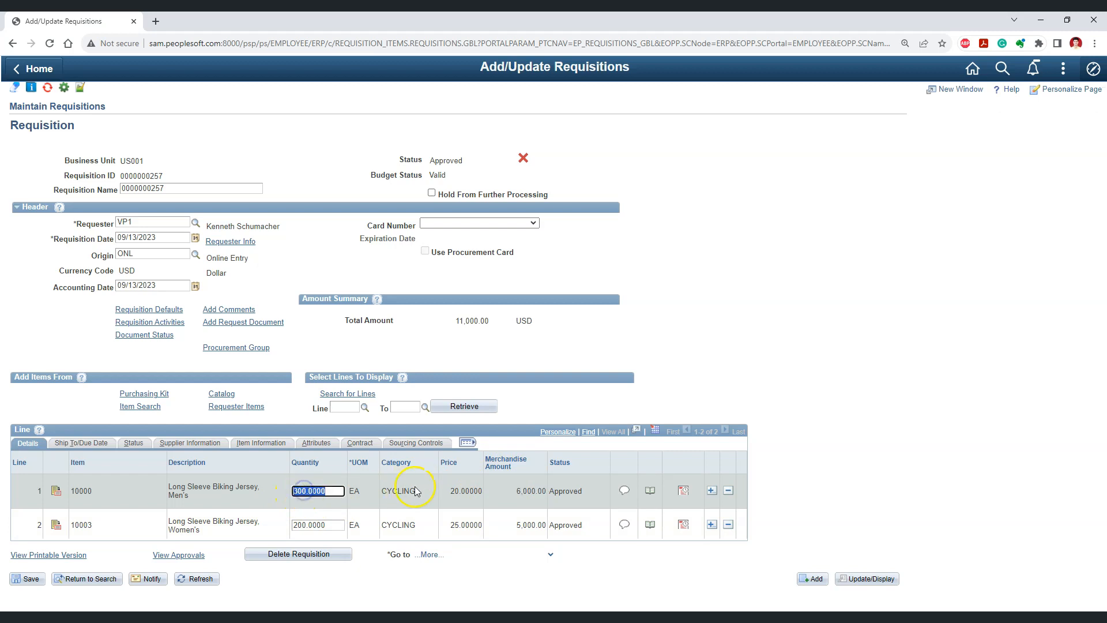
left_click(455, 491)
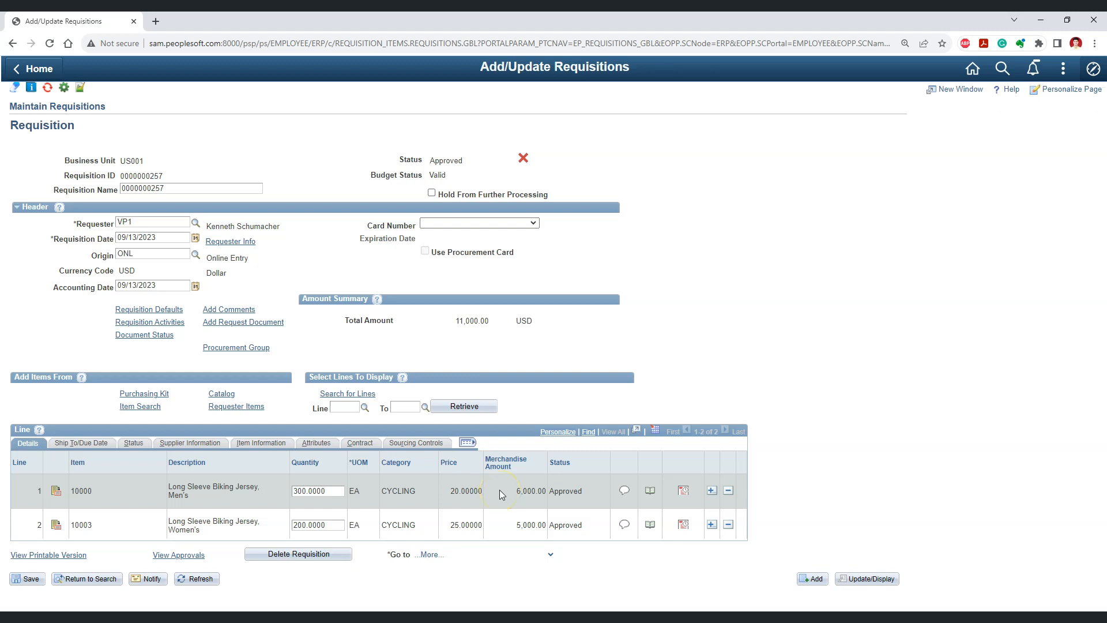
left_click(492, 513)
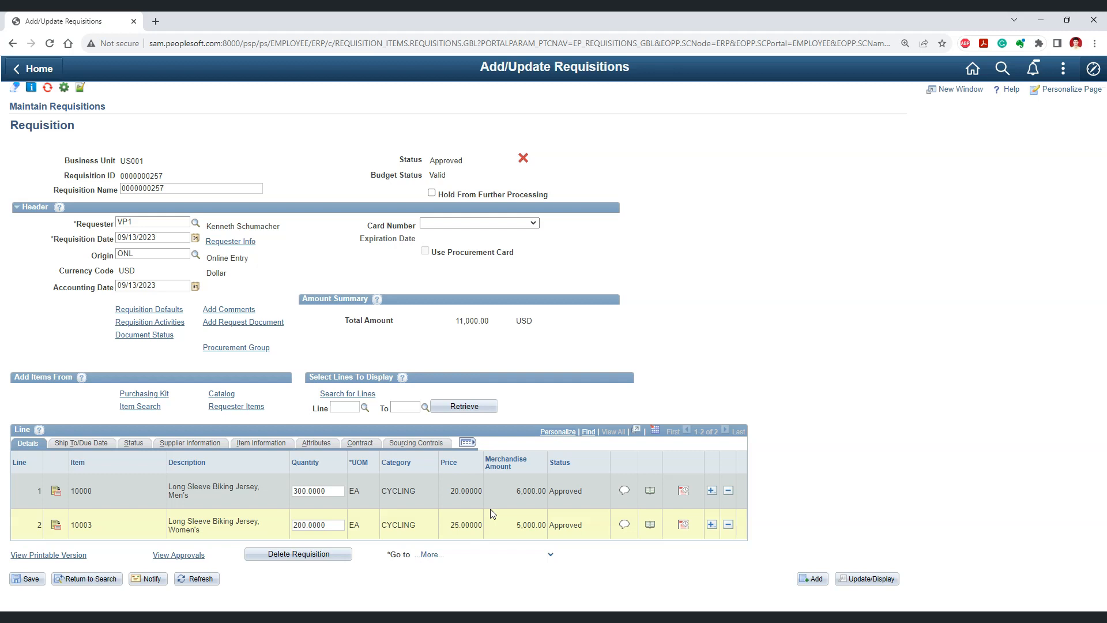
double_click(523, 321)
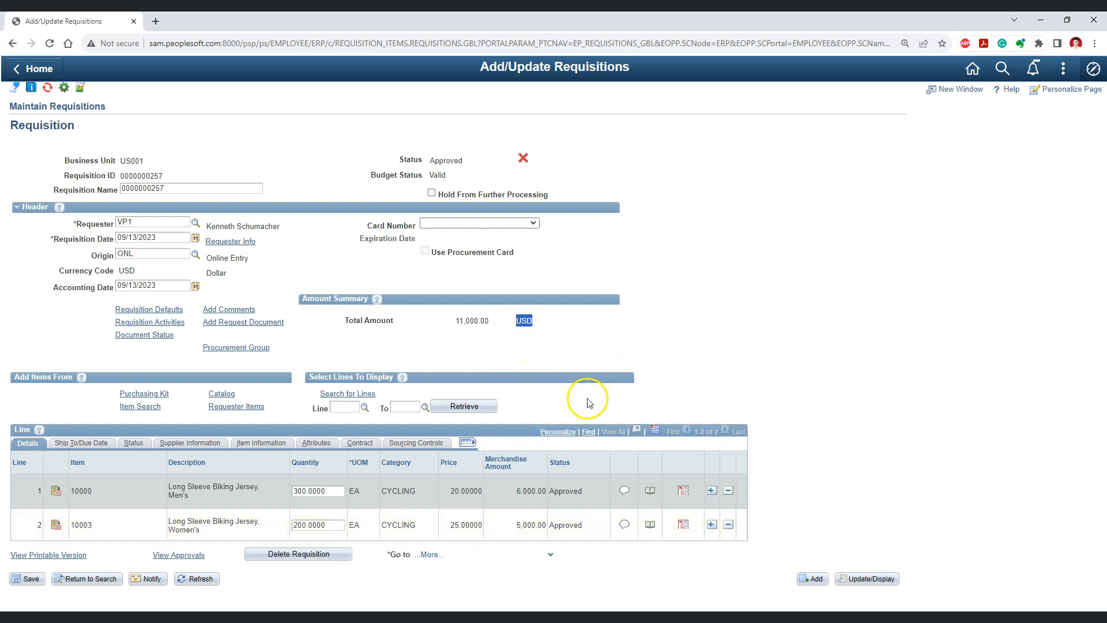
left_click(646, 361)
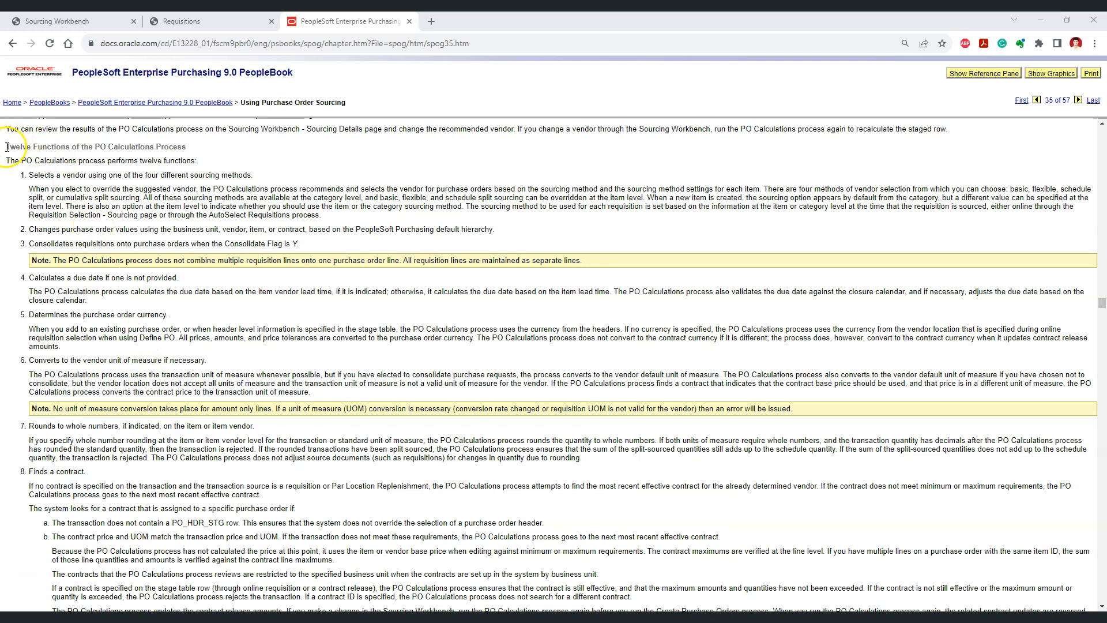
- Read the PeopleBook's twelve functions of the PO Calculations process, covering purchase order currency, unit of measure conversion and contract lookup
left_click_drag(6, 146, 199, 151)
left_click(216, 153)
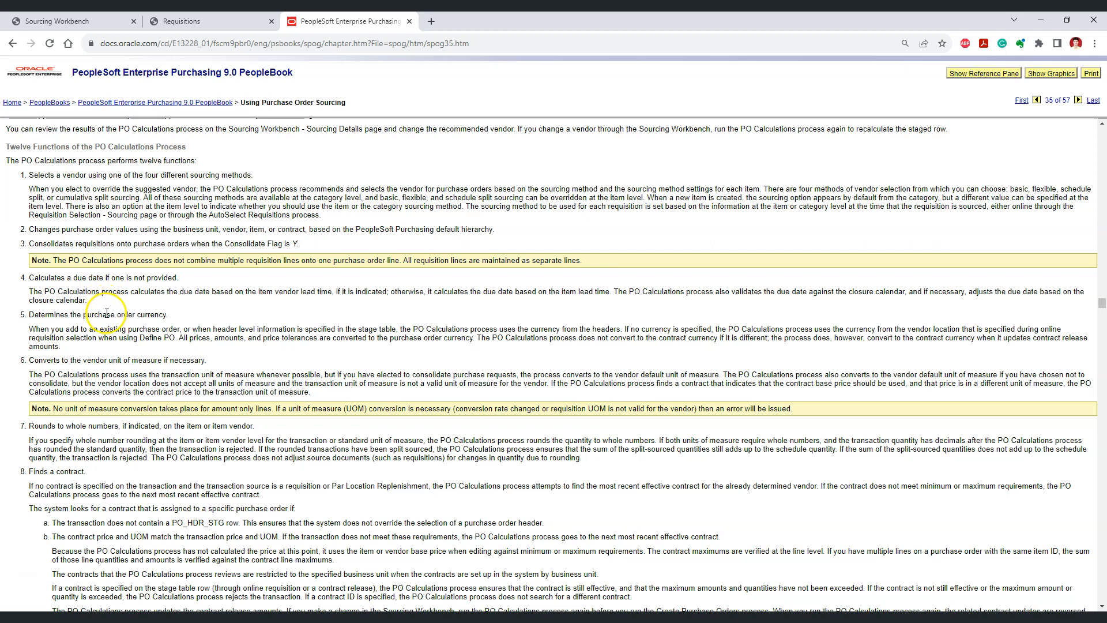
left_click_drag(84, 316, 169, 319)
left_click(169, 320)
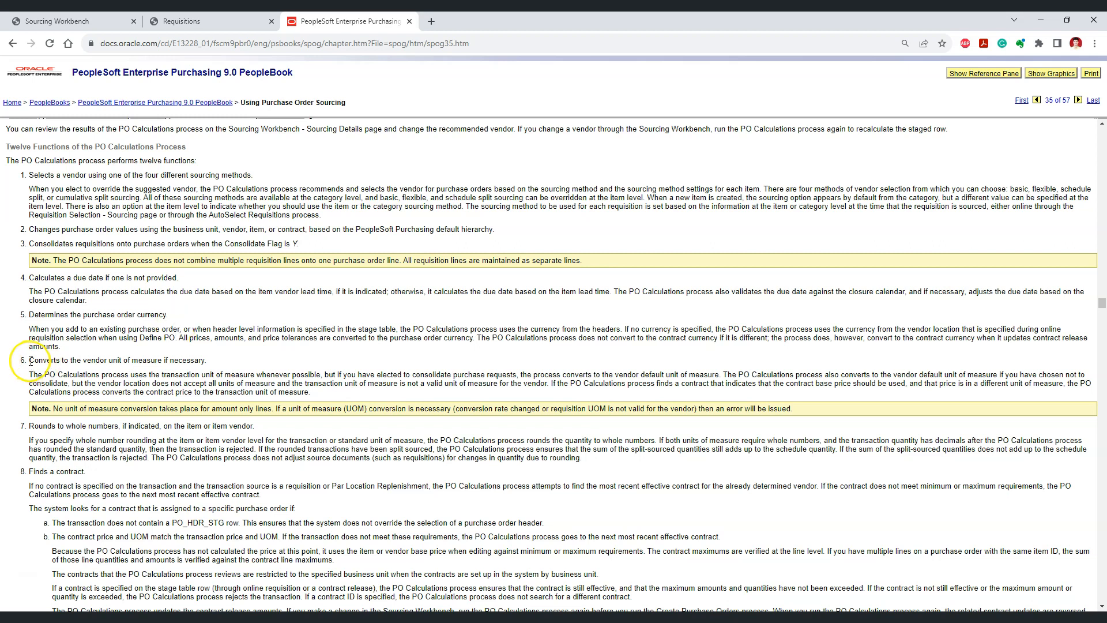
left_click_drag(30, 360, 212, 360)
left_click(192, 384)
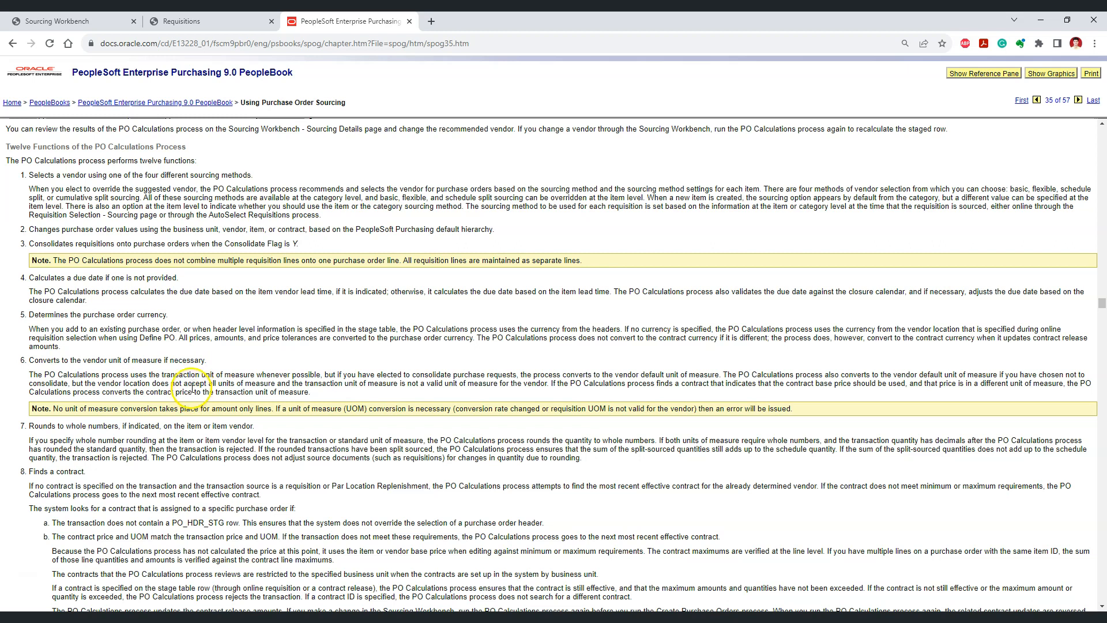
scroll(187, 447, "down", 1)
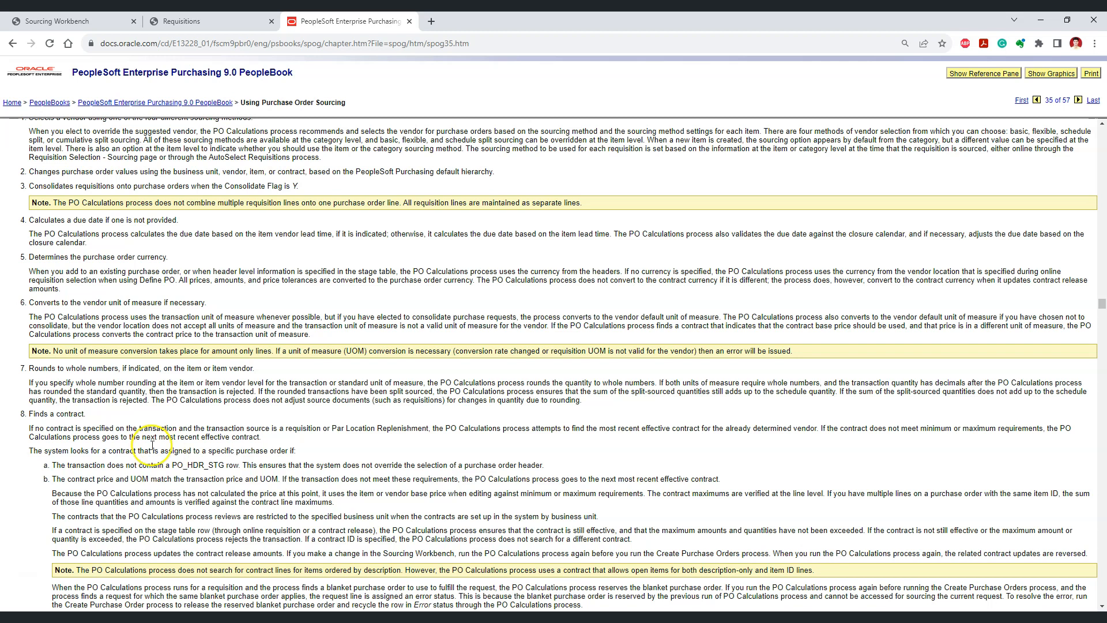
scroll(162, 408, "down", 1)
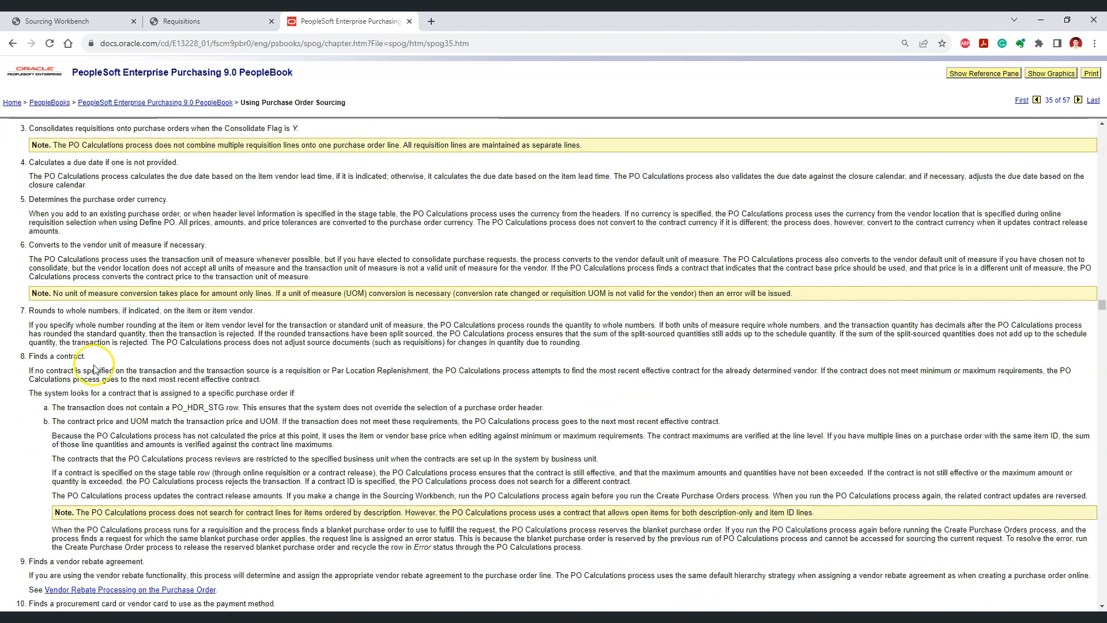
left_click_drag(30, 357, 84, 357)
left_click(147, 396)
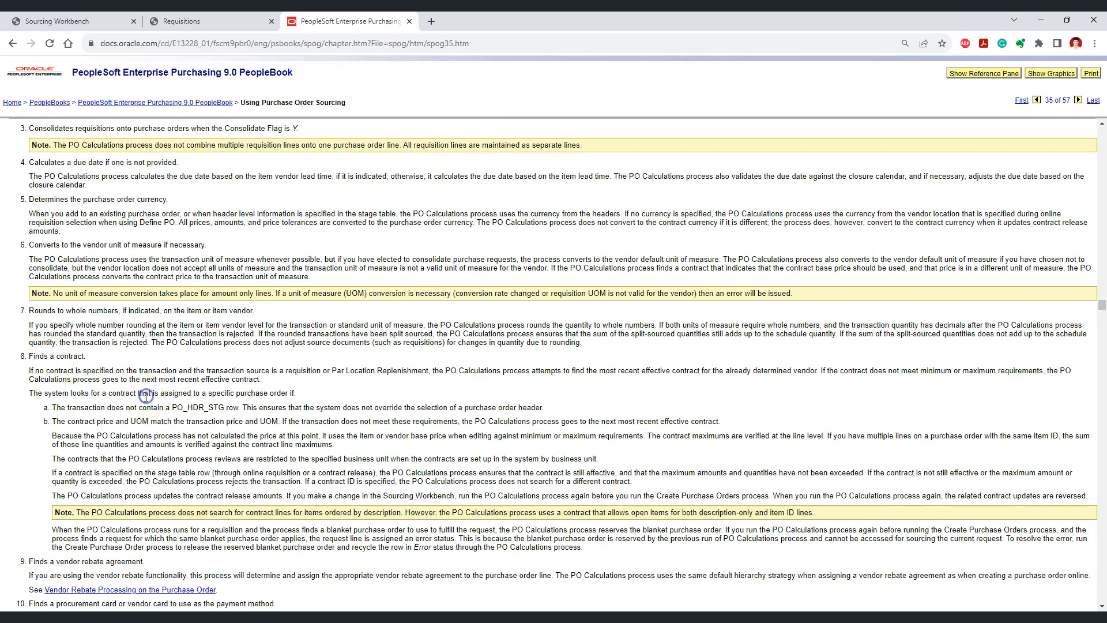
scroll(147, 398, "down", 5)
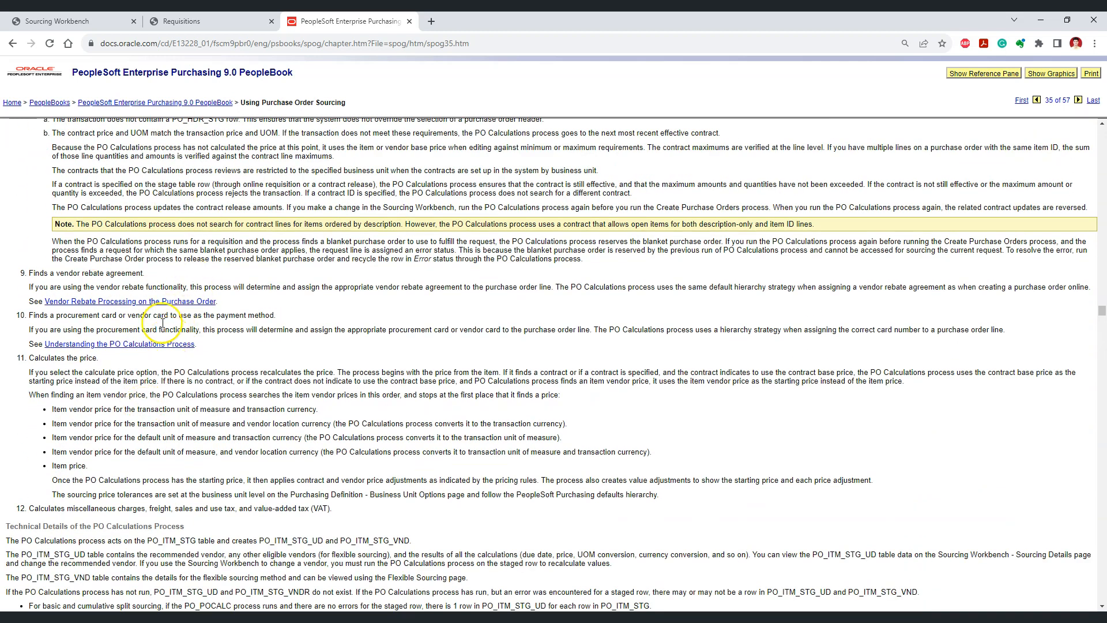
scroll(170, 310, "up", 5)
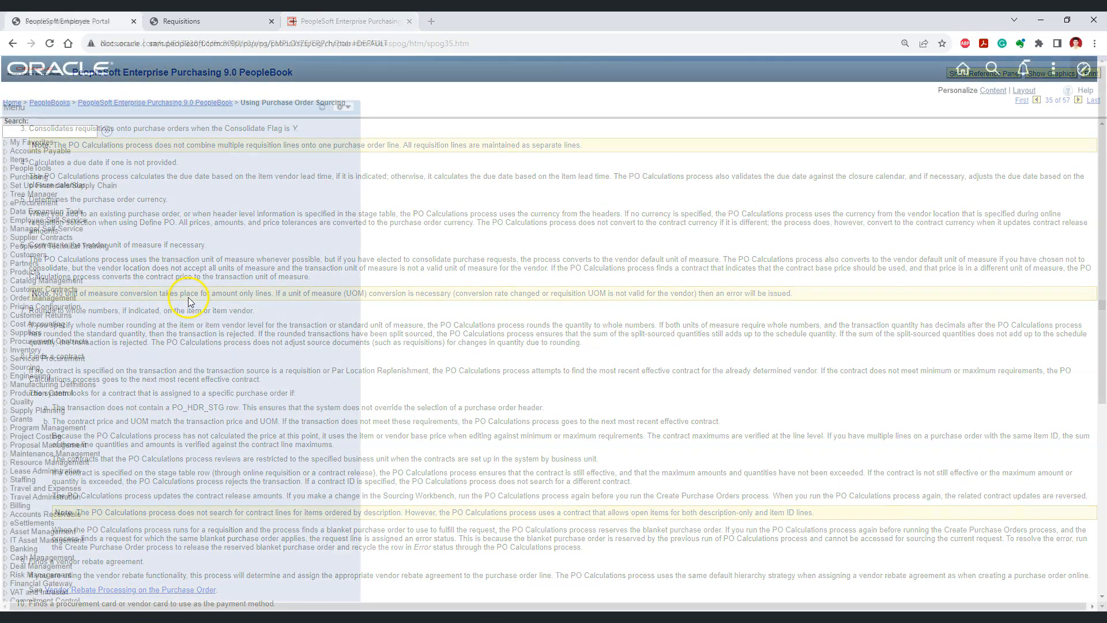
- Open PO Calculations from Purchasing's Stage/Source Requests folder and retrieve the existing run control by entering its ID
left_click(39, 177)
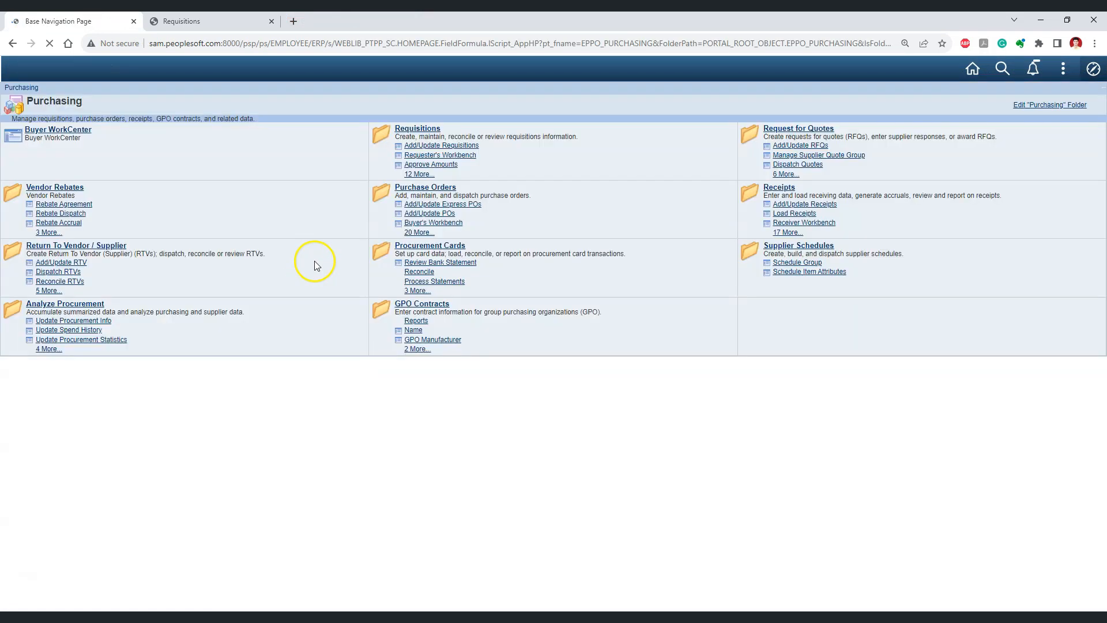
left_click(420, 188)
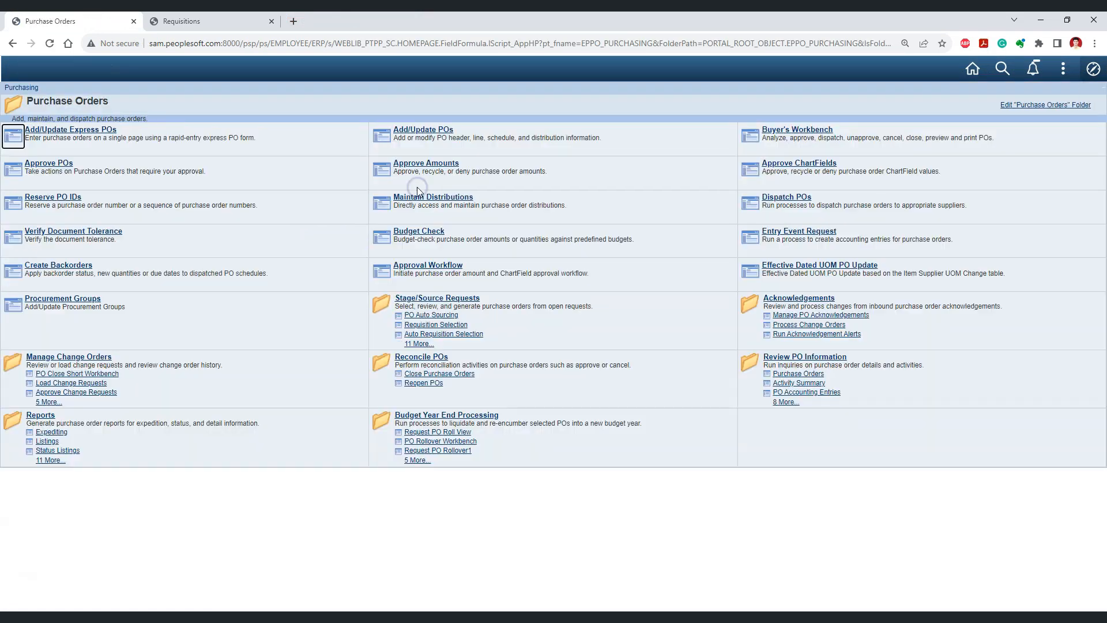
left_click(430, 298)
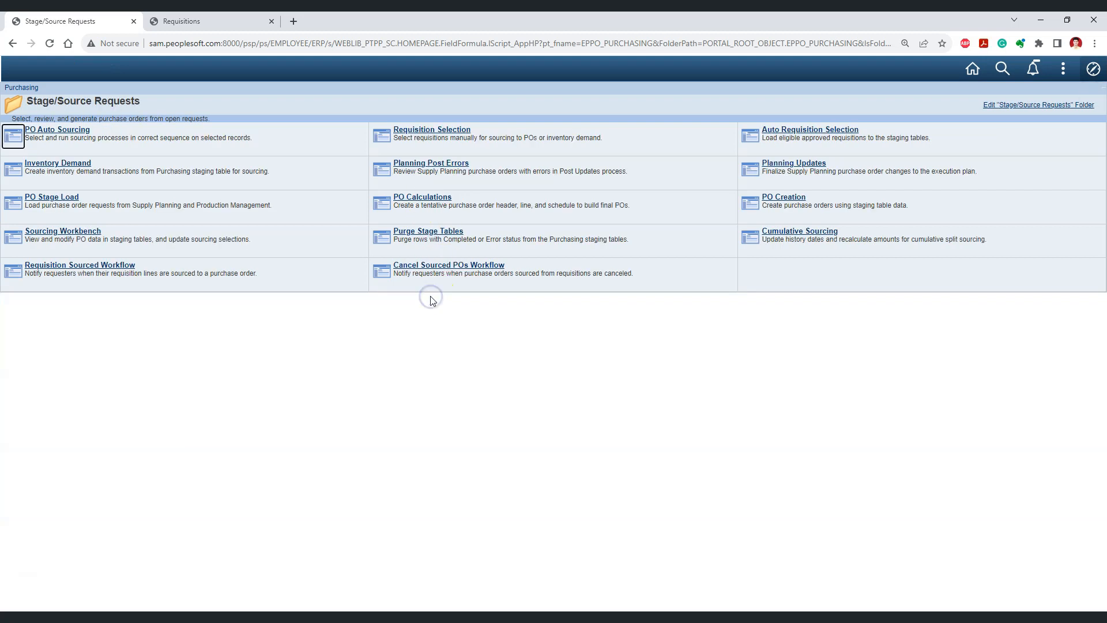
left_click(425, 199)
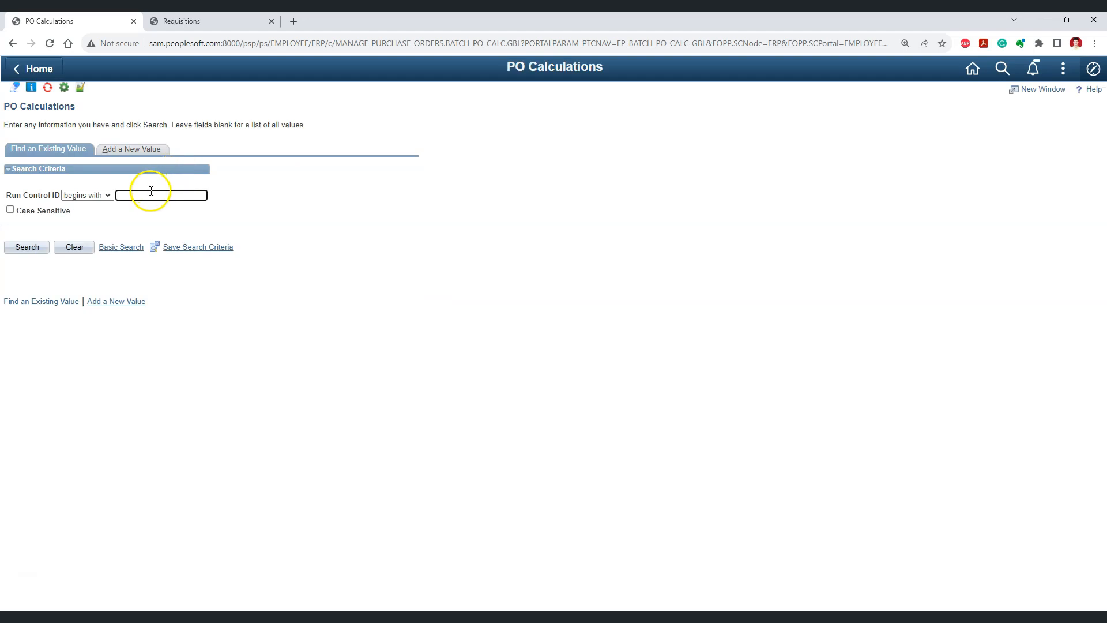
left_click(149, 194)
type("SAMEER")
key("Return")
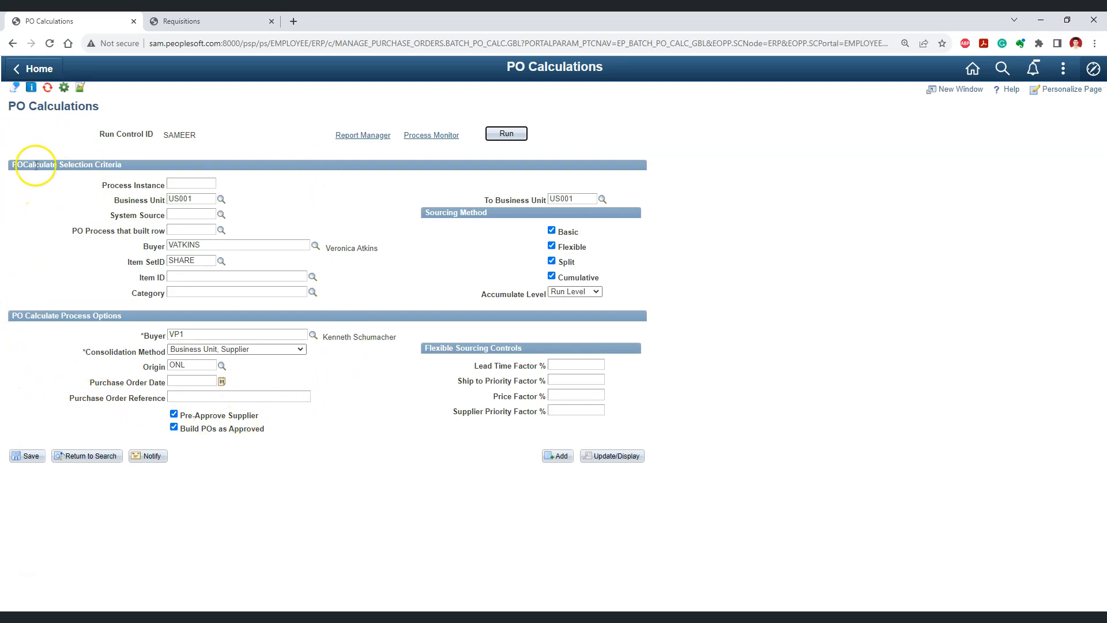
- Review the PO Calculations selection criteria and compare the buyer with the one on the staged rows in the Sourcing Workbench
left_click_drag(13, 166, 126, 172)
left_click(69, 287)
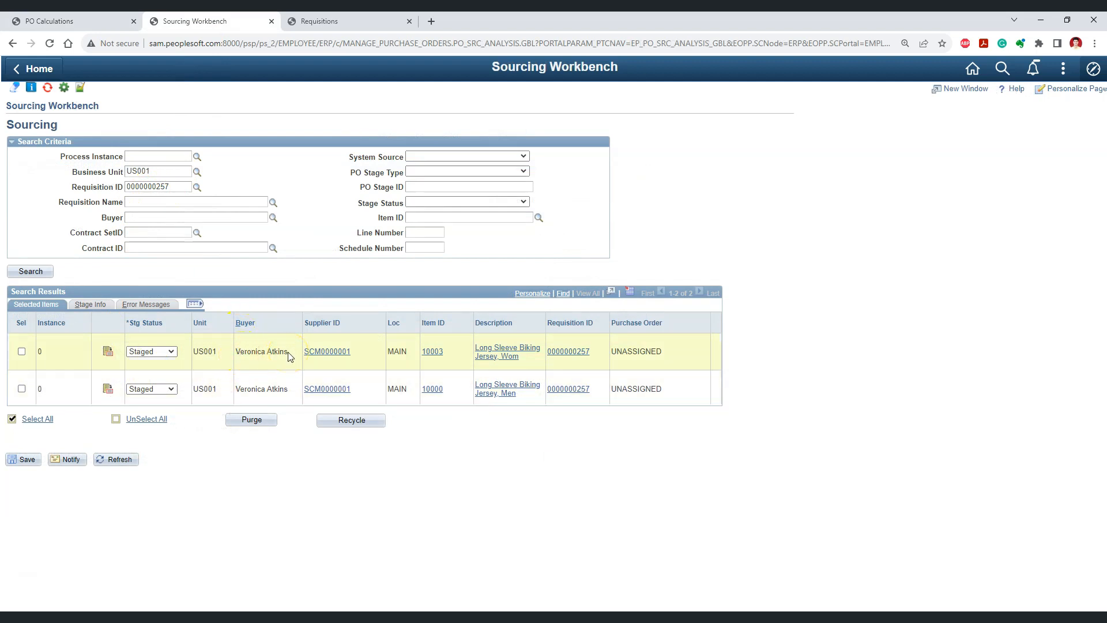
left_click(58, 20)
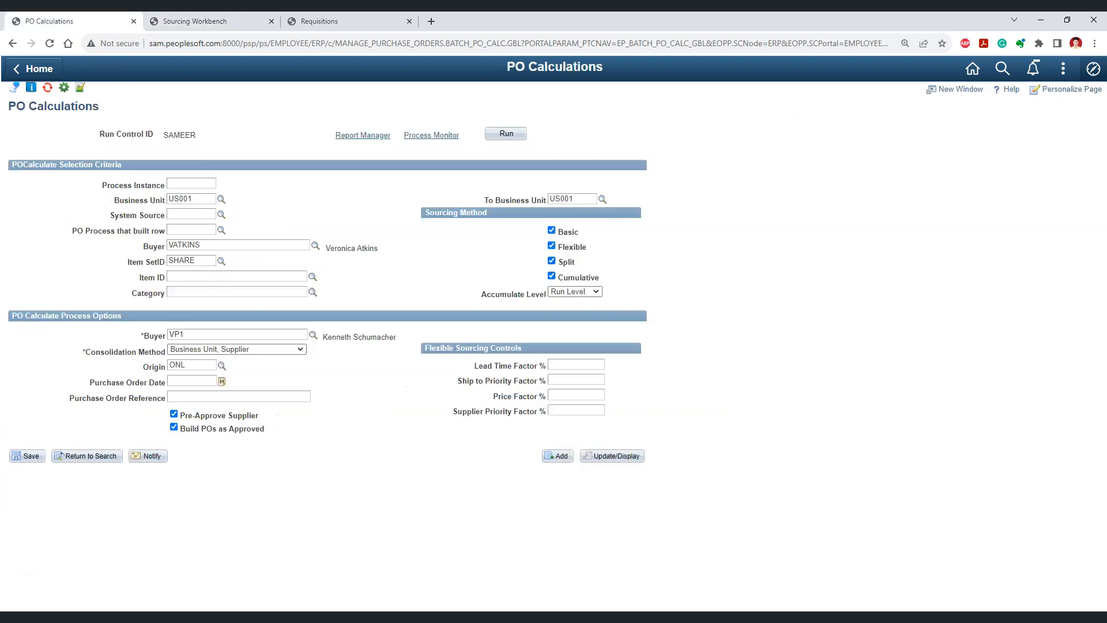
double_click(184, 246)
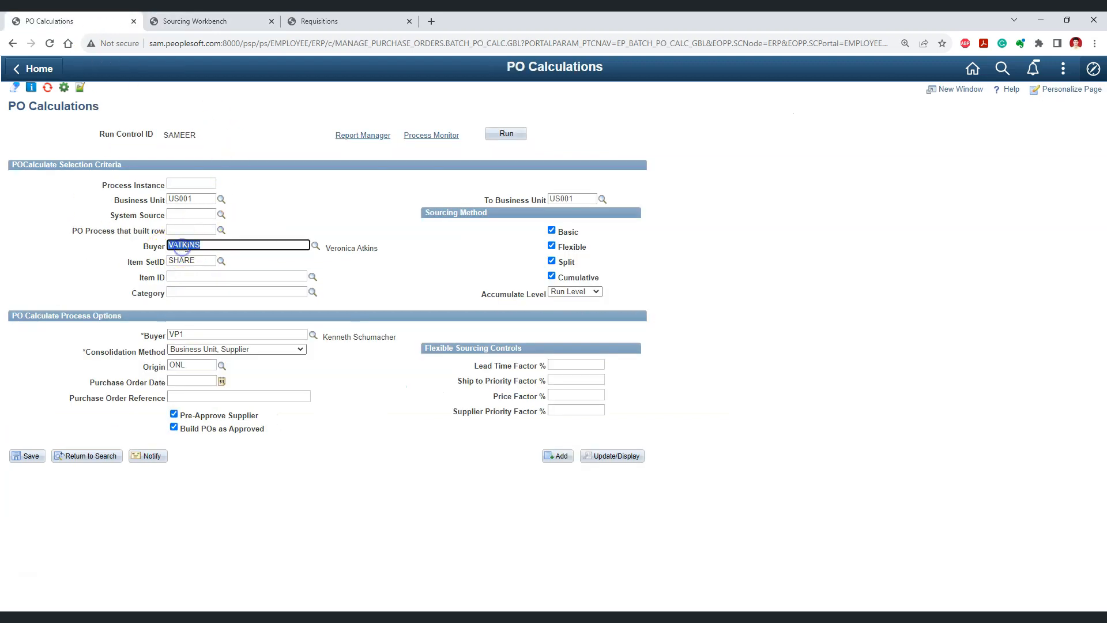
left_click(392, 278)
left_click(84, 276)
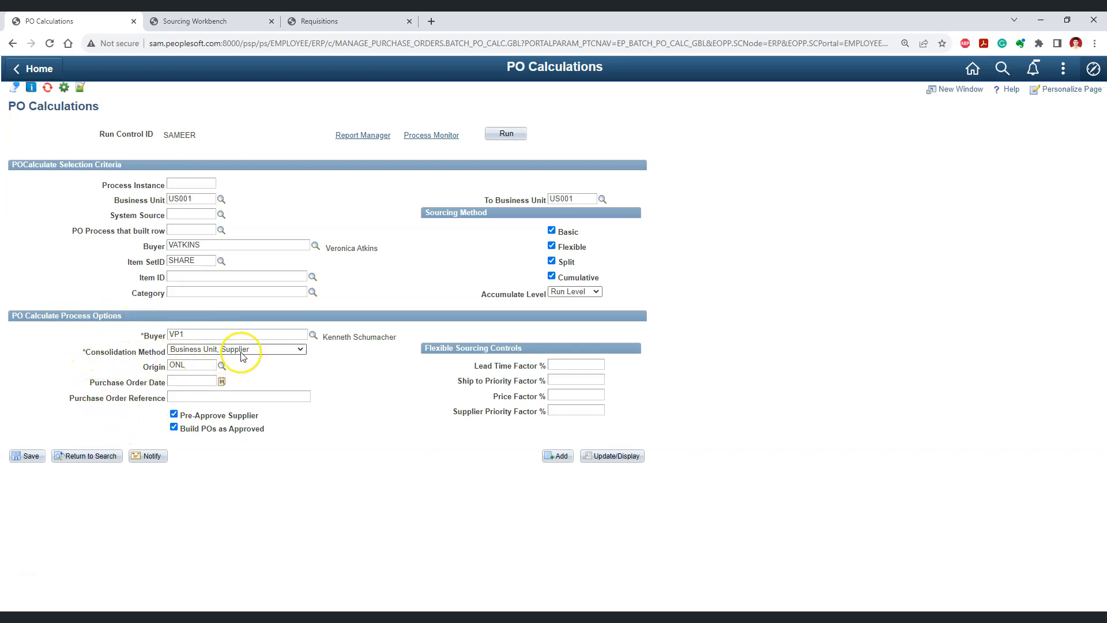
- Compare the consolidation methods, choose Business Unit, Supplier, and check the origin in the PO Calculate process options
left_click(267, 354)
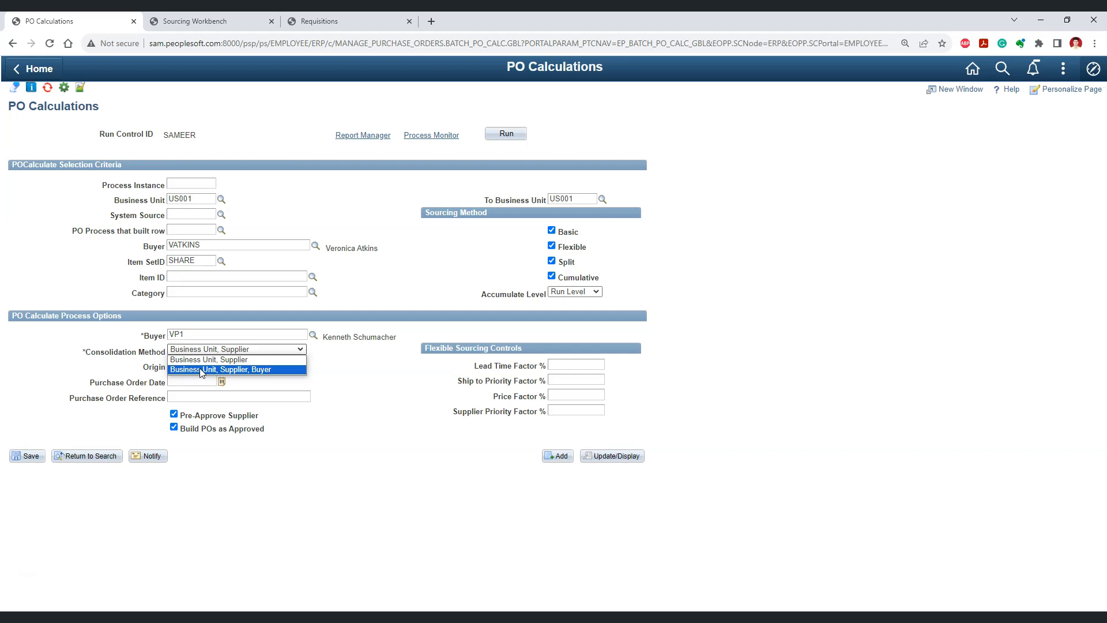
left_click(242, 360)
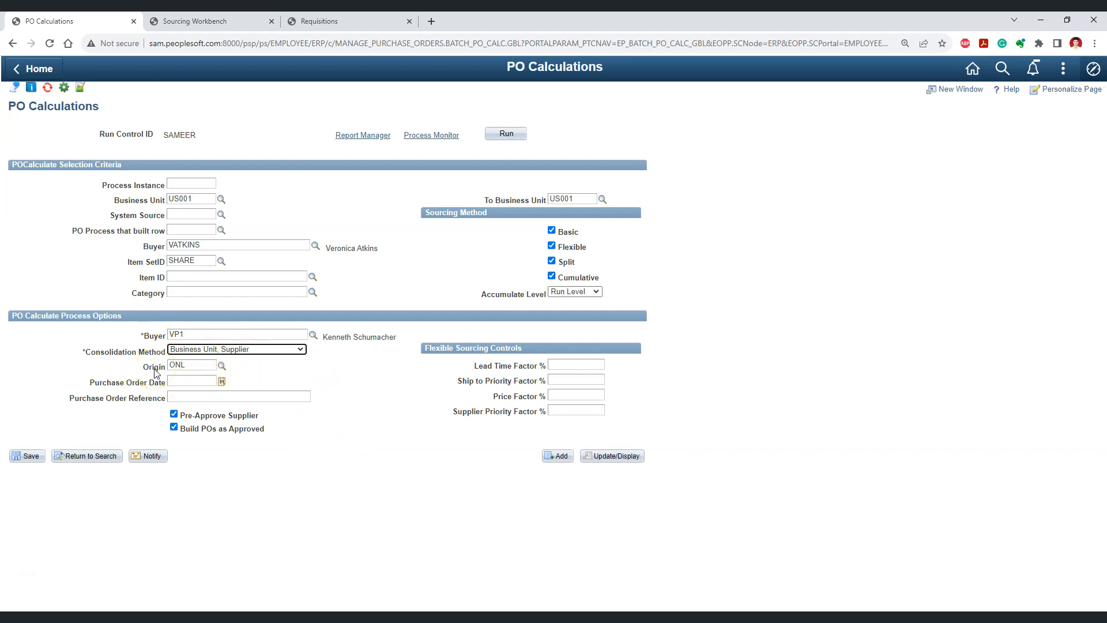
left_click(175, 365)
left_click(181, 363)
left_click(224, 453)
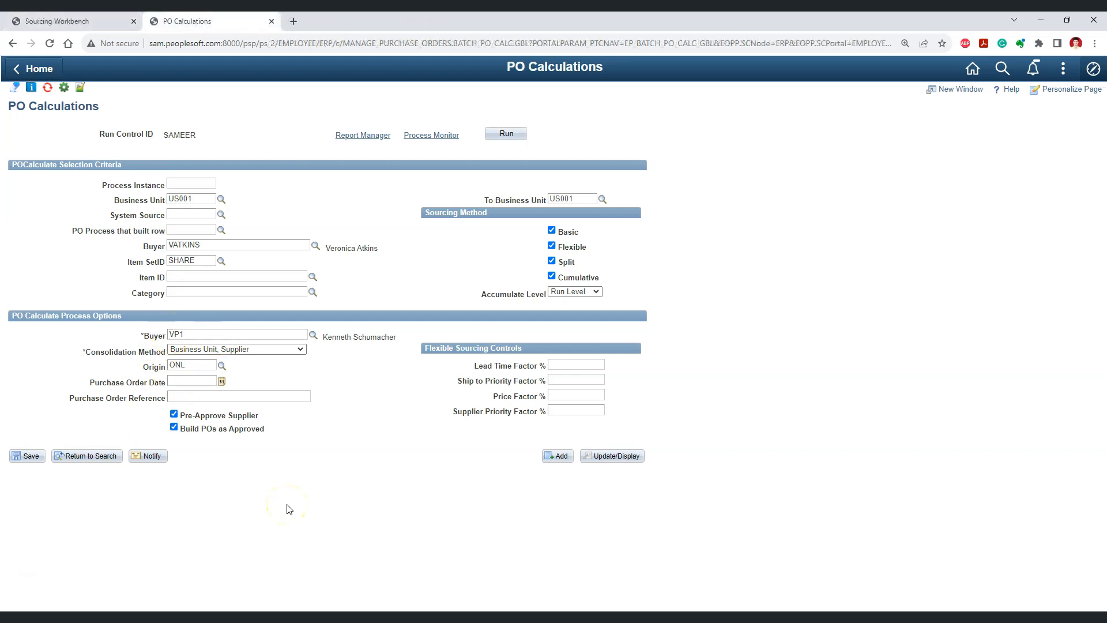
- Run PO Calculations by submitting the PO_POCALC Application Engine request, and note its process instance
left_click(507, 134)
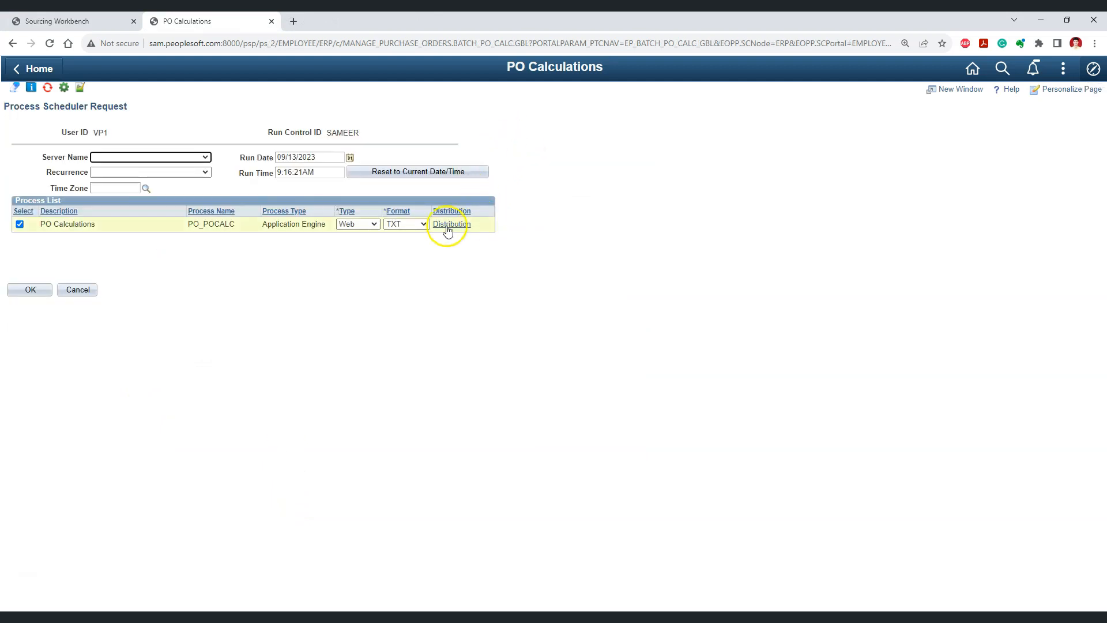
double_click(211, 224)
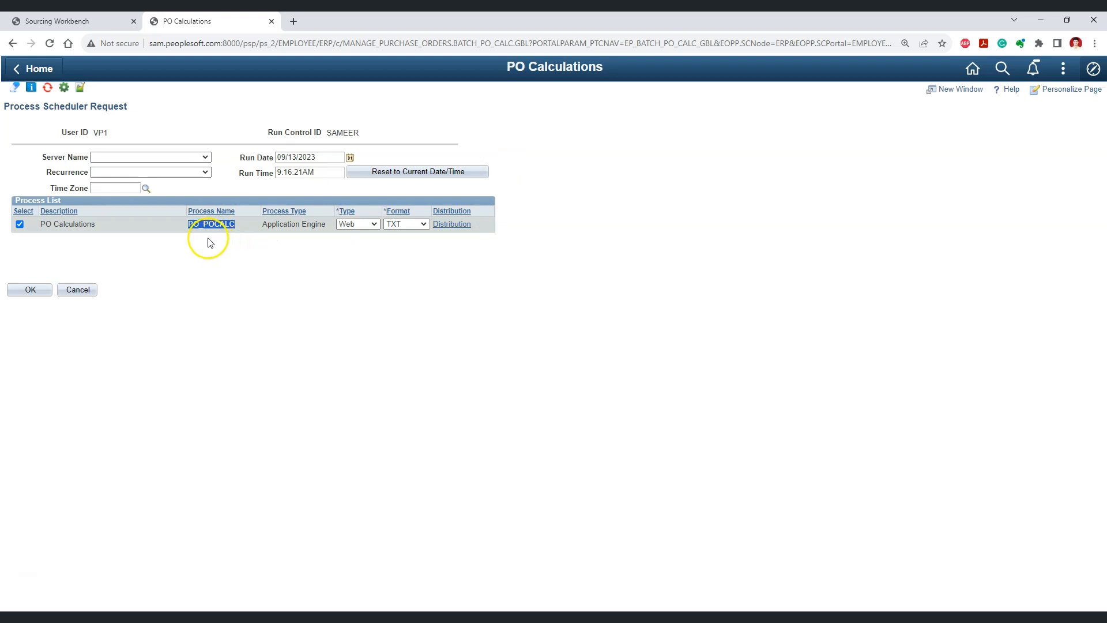
left_click(217, 237)
left_click(33, 290)
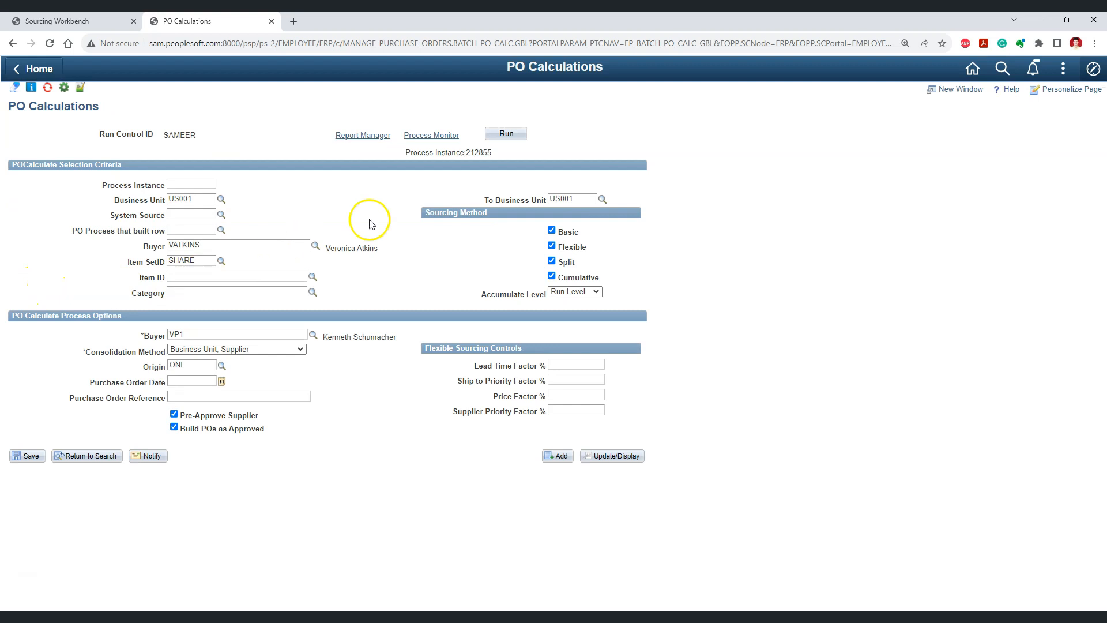
double_click(482, 153)
left_click(504, 154)
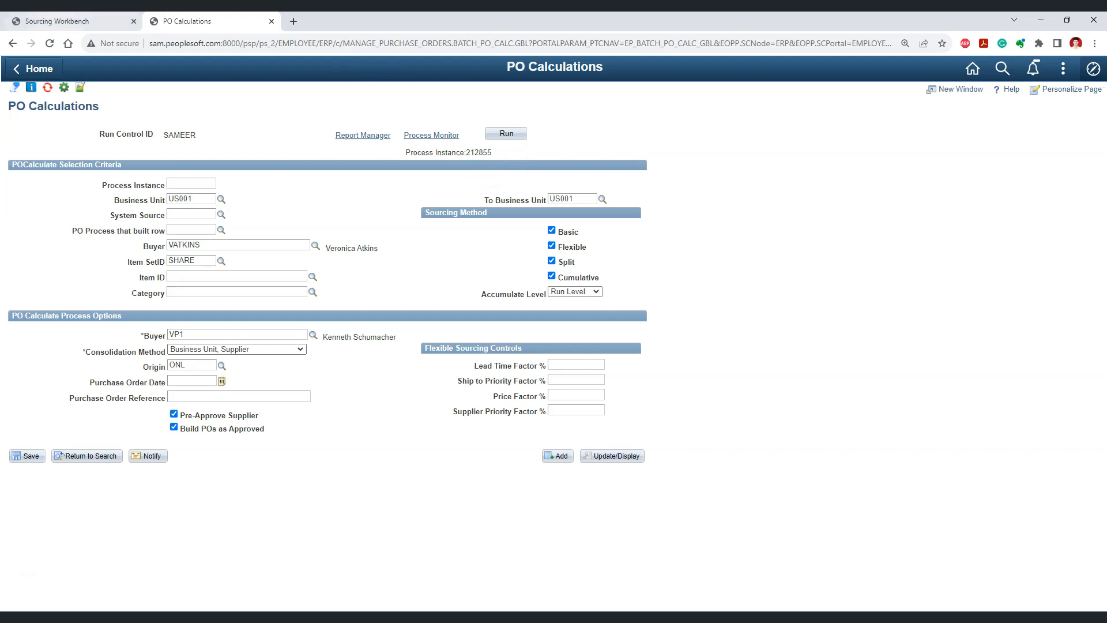
- Switch to the Process Monitor window and refresh the process list to check the run status of the new PO_POCALC request
left_click(57, 20)
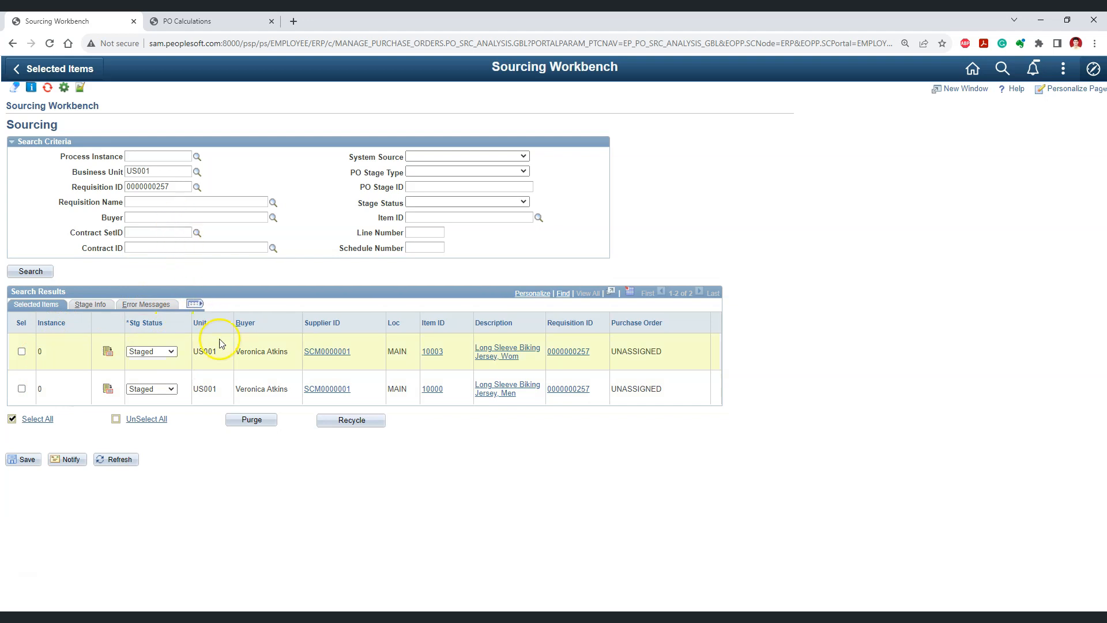
left_click(265, 617)
left_click(304, 598)
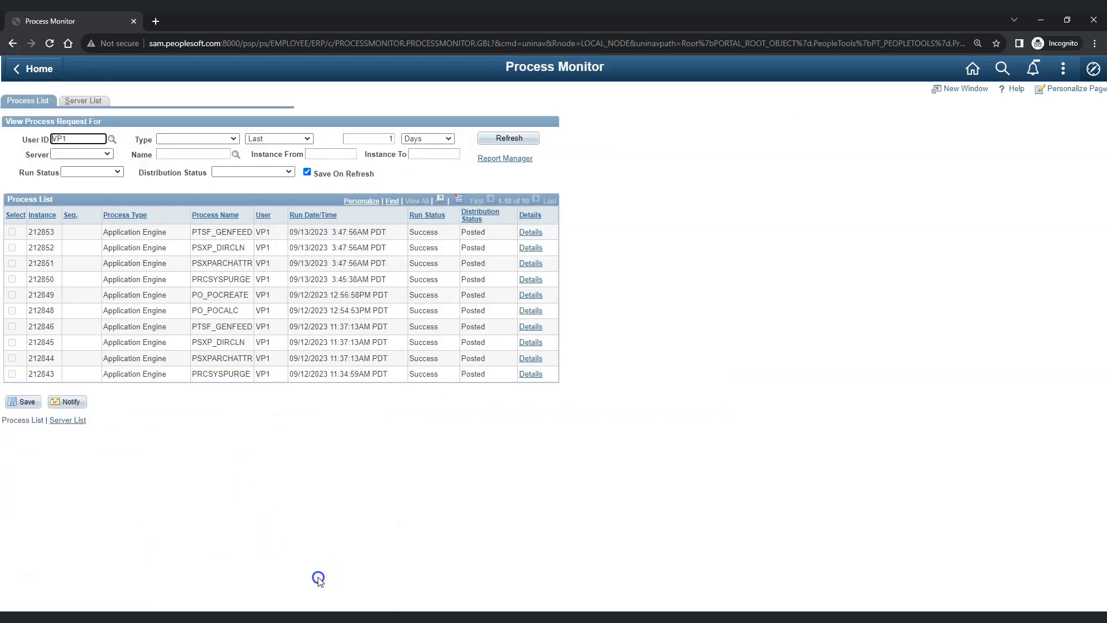
left_click(508, 138)
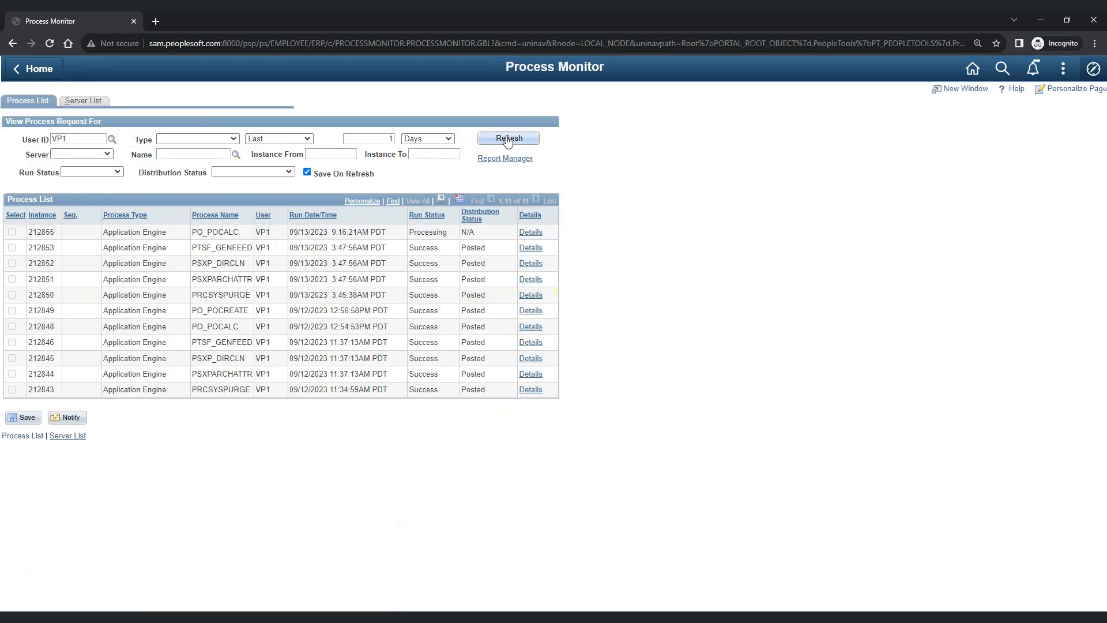
double_click(214, 232)
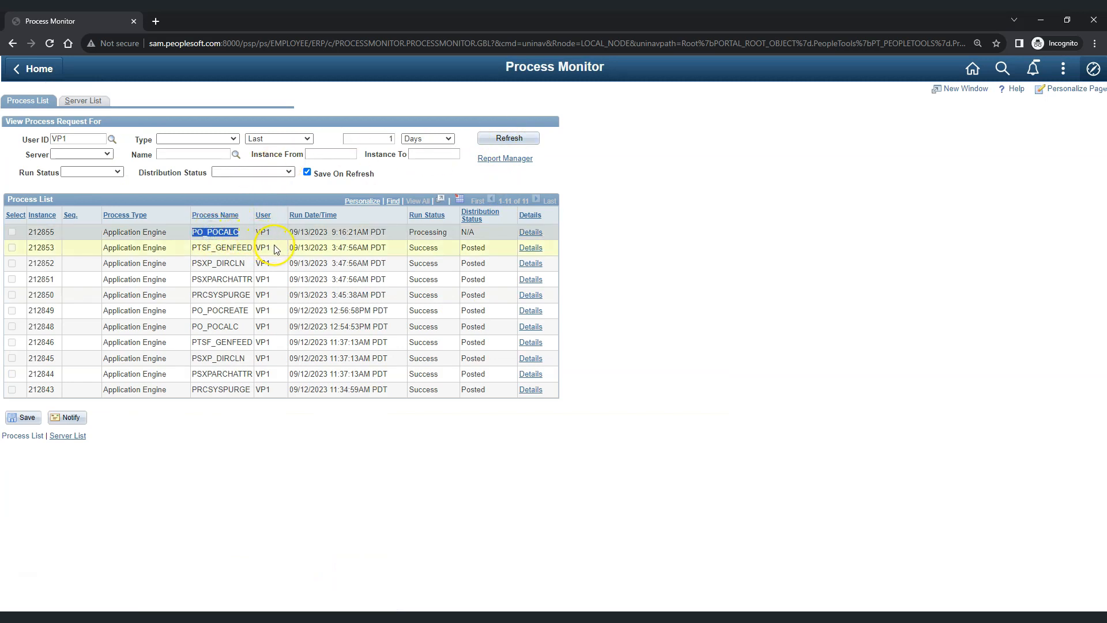
left_click(431, 241)
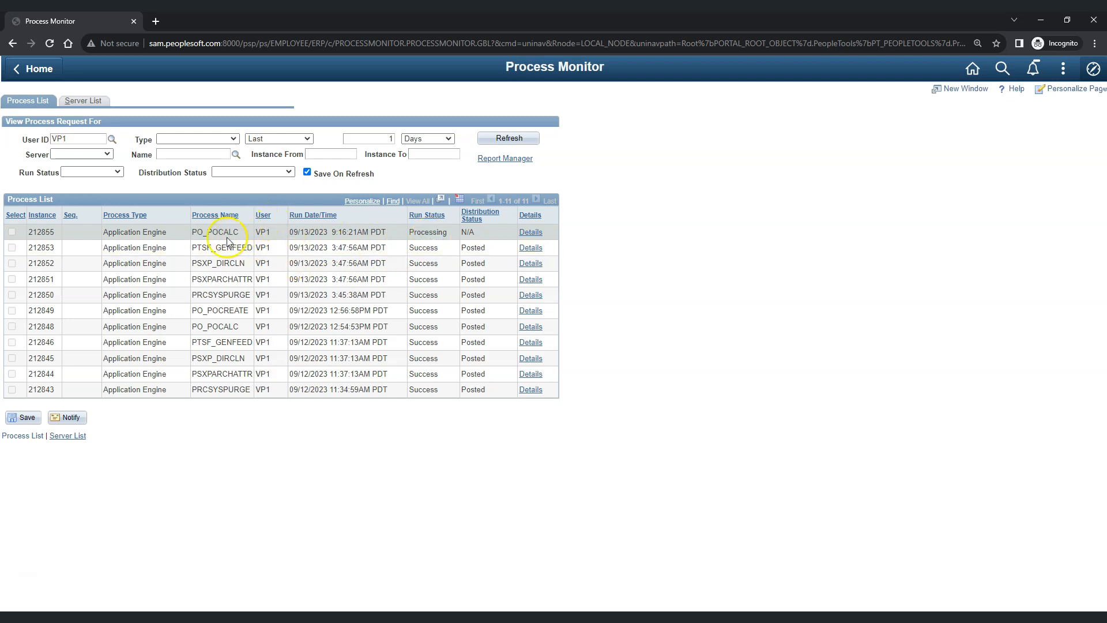
left_click(534, 146)
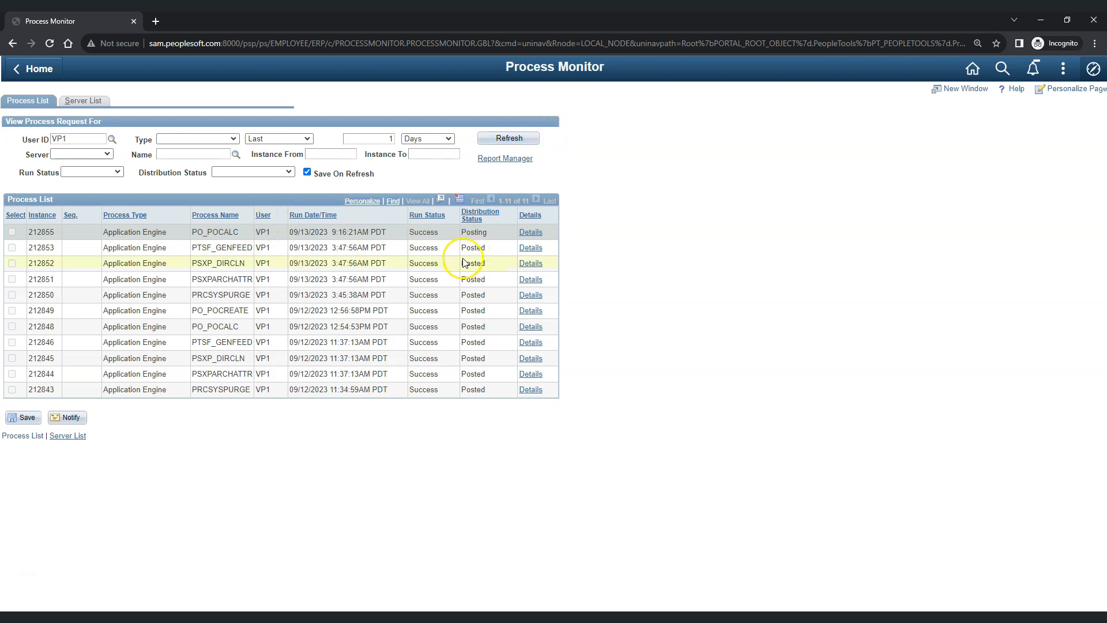
left_click(417, 234)
double_click(417, 234)
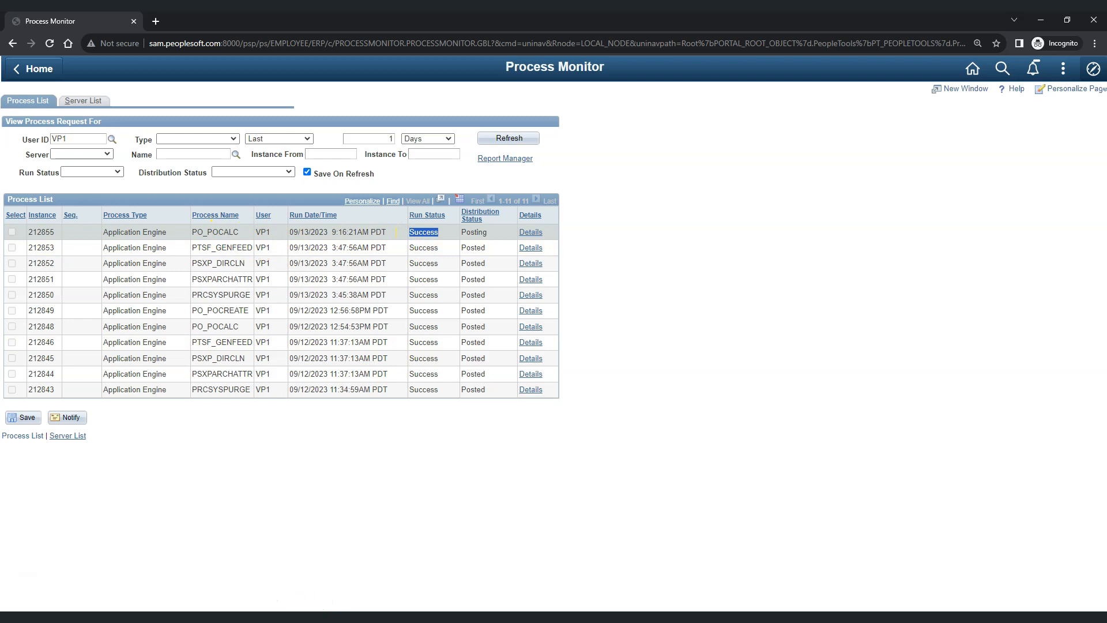
mouse_move(228, 614)
left_click(213, 581)
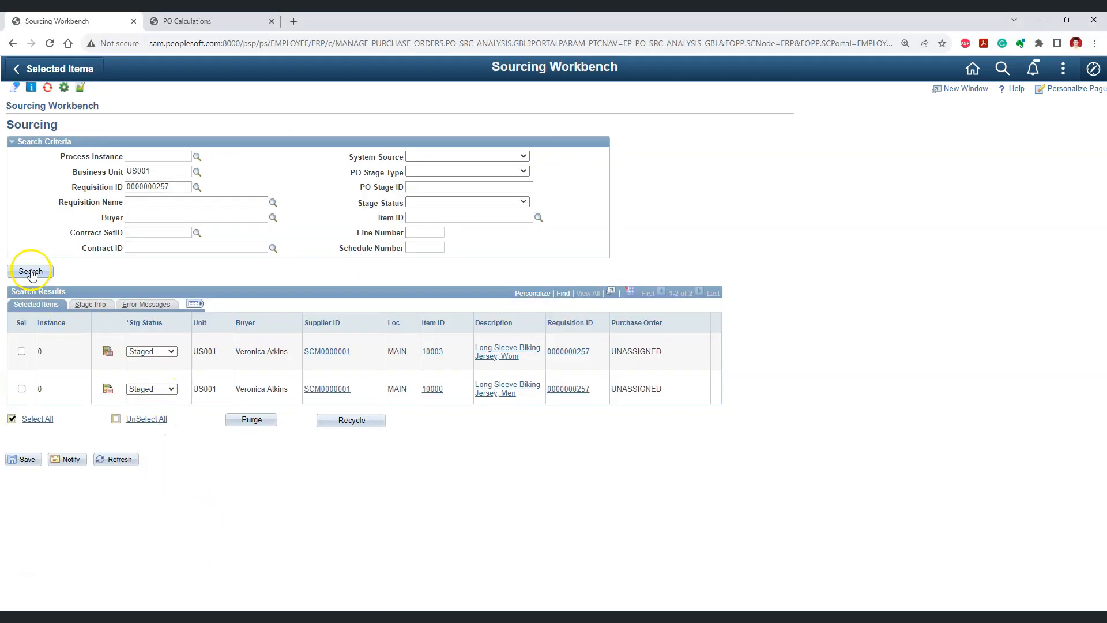
left_click(31, 272)
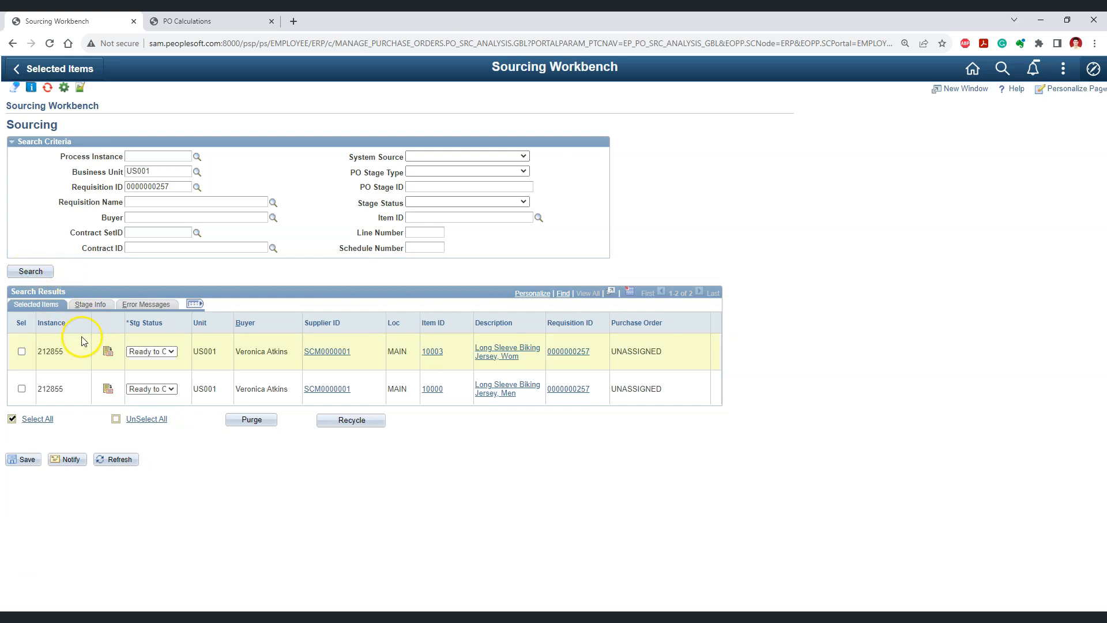
double_click(48, 352)
left_click(222, 472)
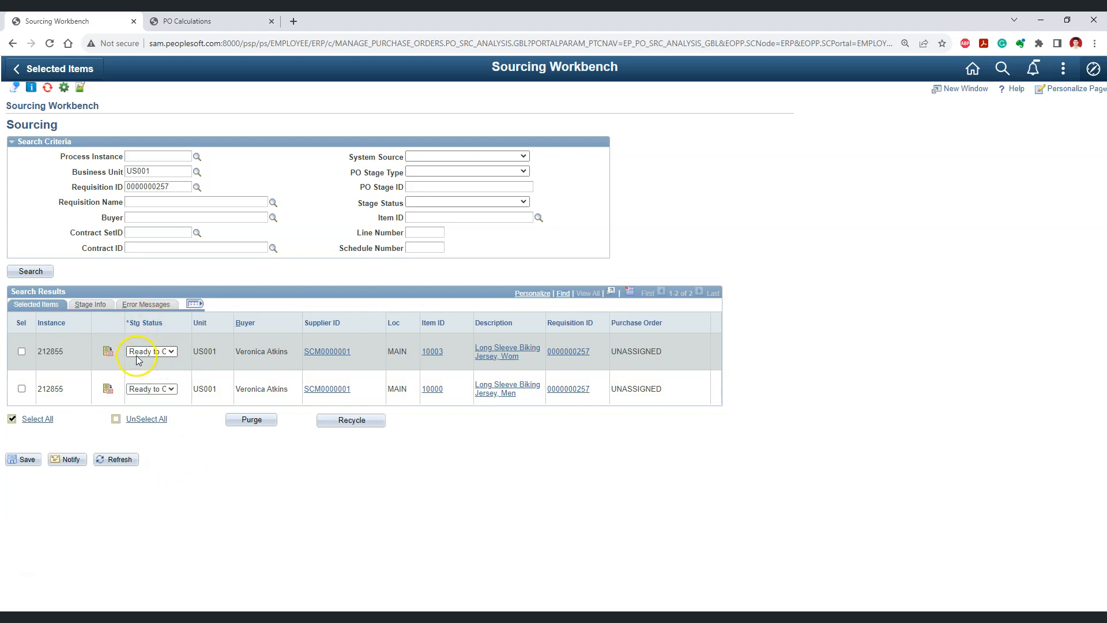
- Inspect the available stage statuses, the process instance of both staged rows and the purchase order assignment
left_click(173, 353)
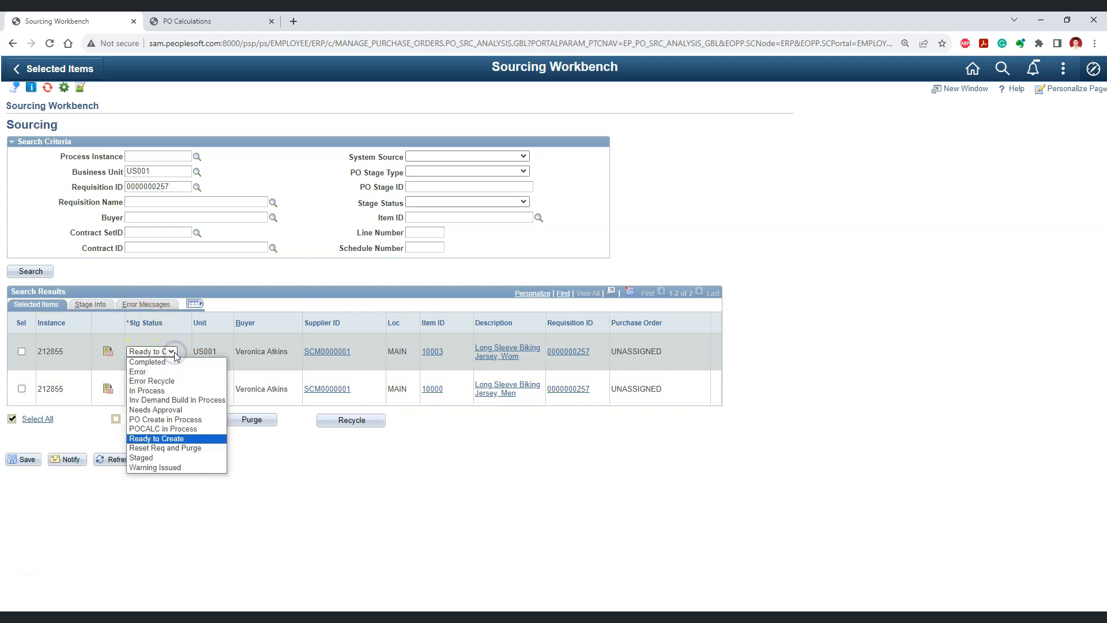
left_click(173, 458)
left_click(256, 461)
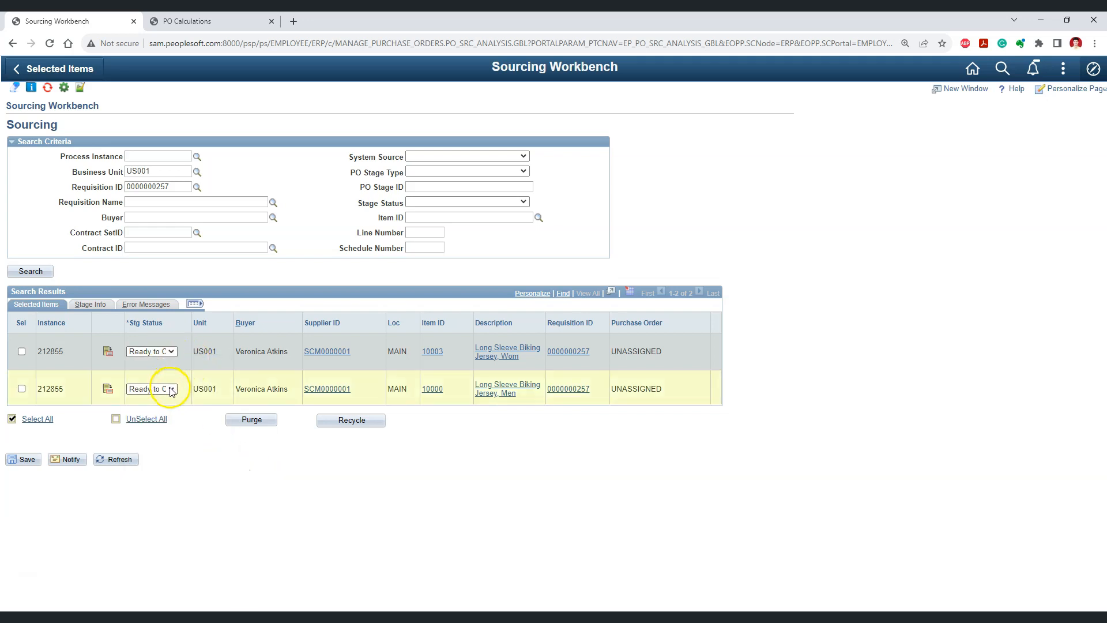
double_click(54, 351)
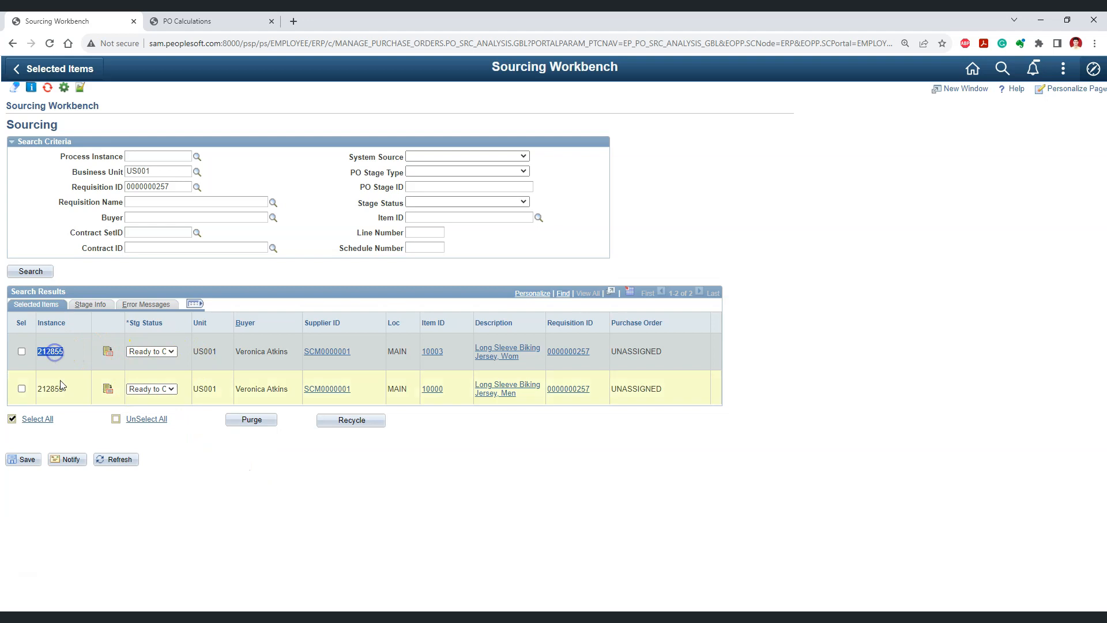
double_click(57, 387)
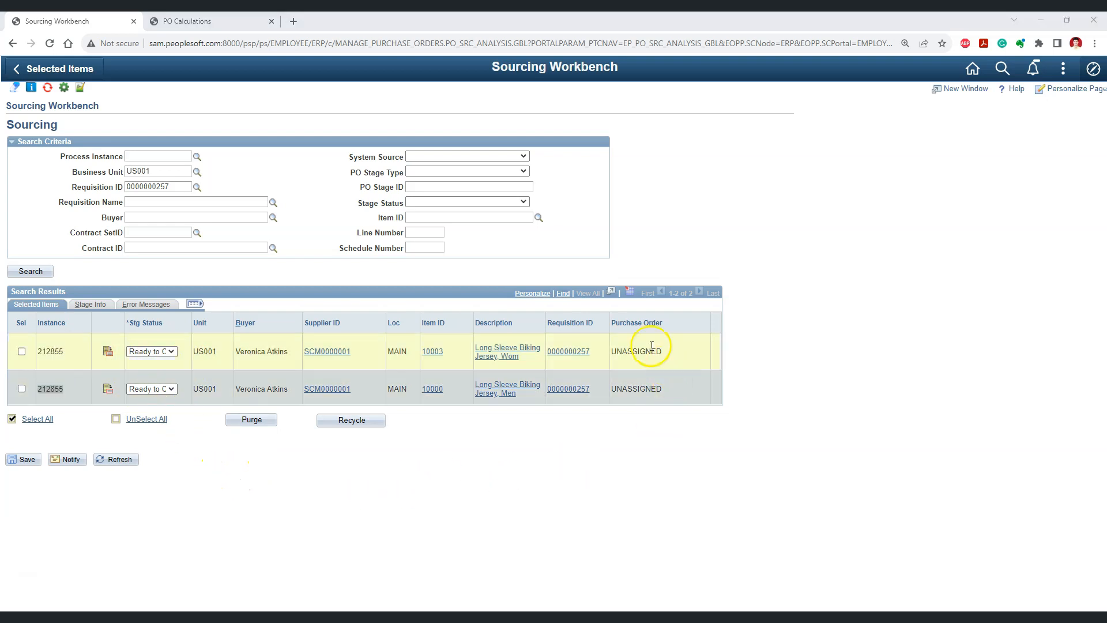
left_click(638, 354)
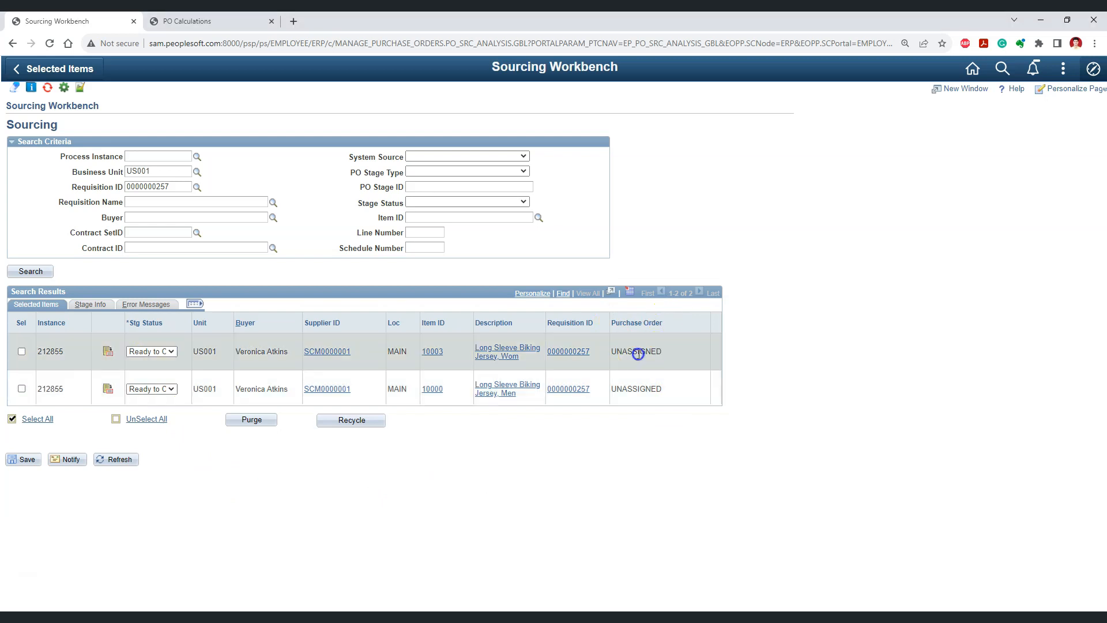
left_click(642, 451)
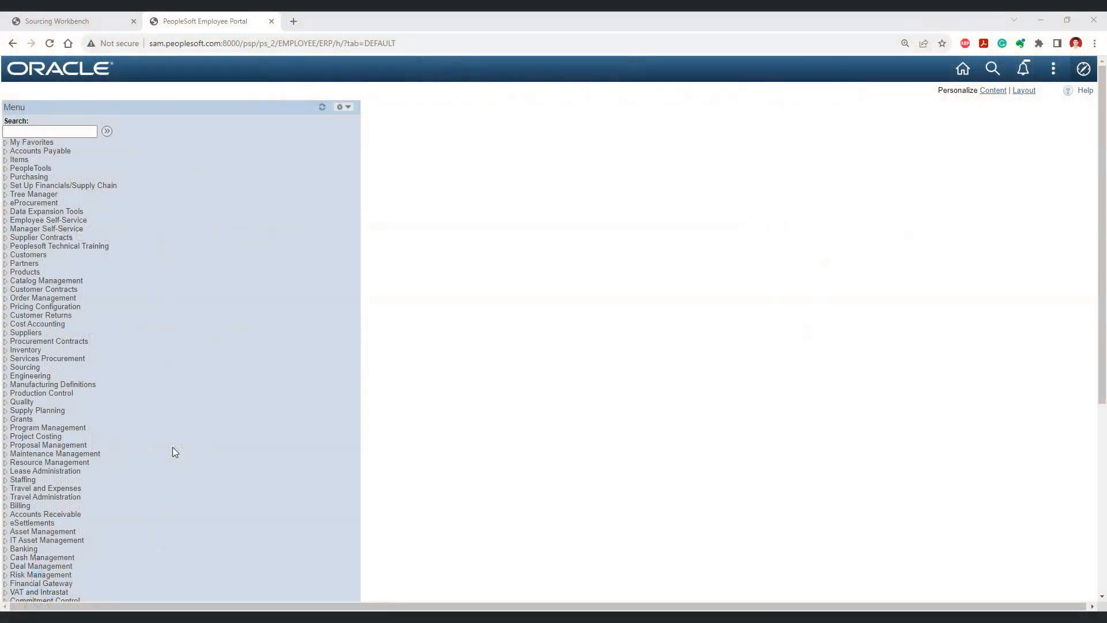
- Open PO Creation from Purchasing's Stage/Source Requests folder and retrieve the existing run control by entering its ID
left_click(33, 179)
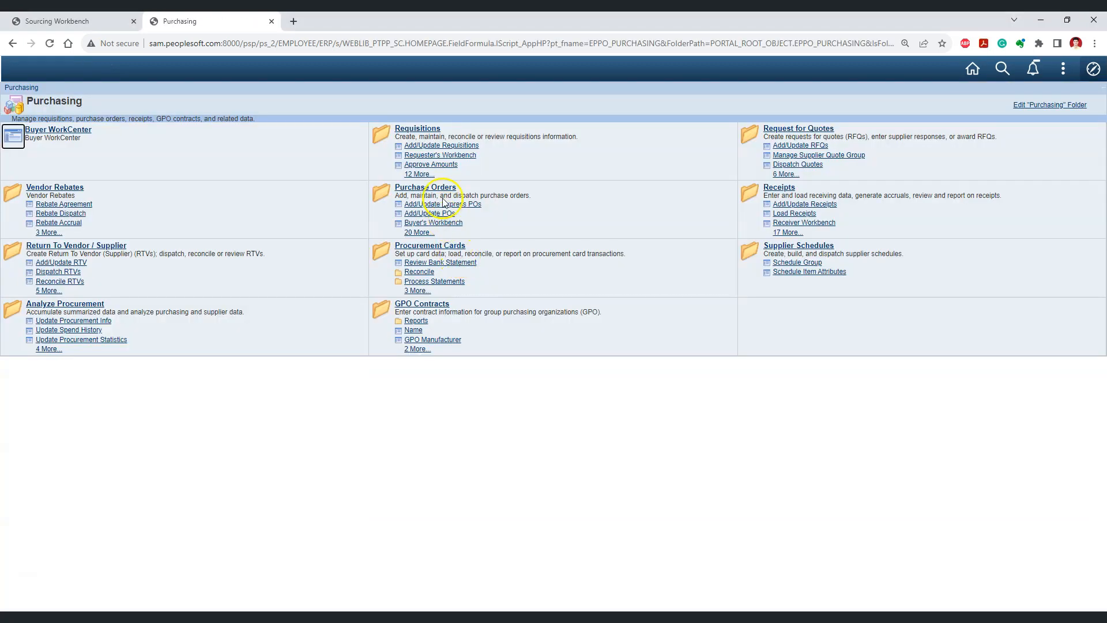
left_click(440, 186)
left_click(454, 299)
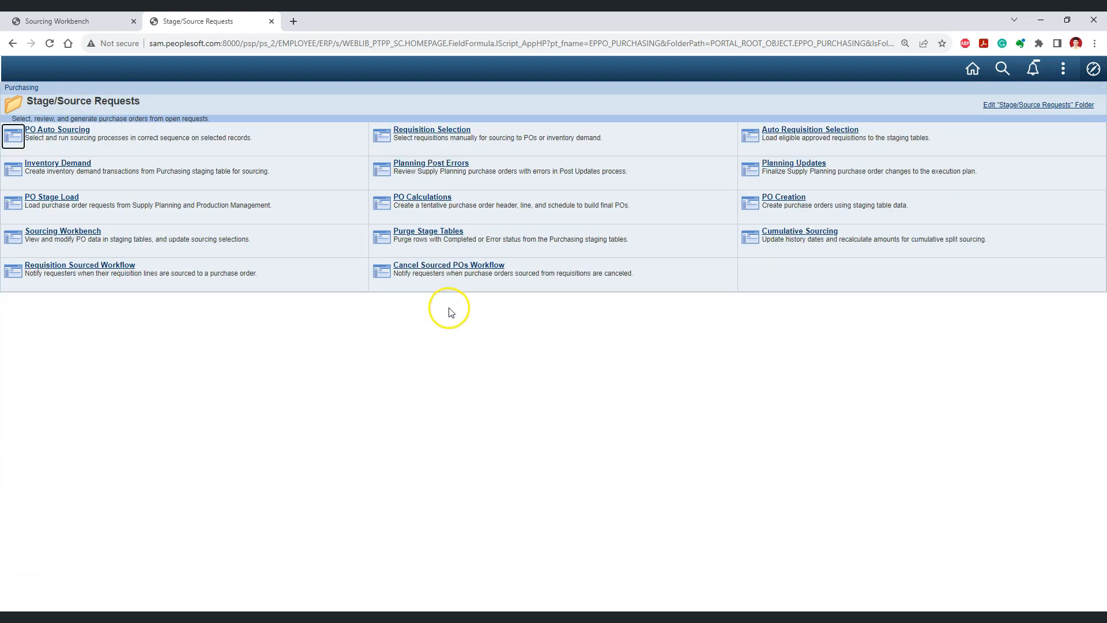
left_click(776, 198)
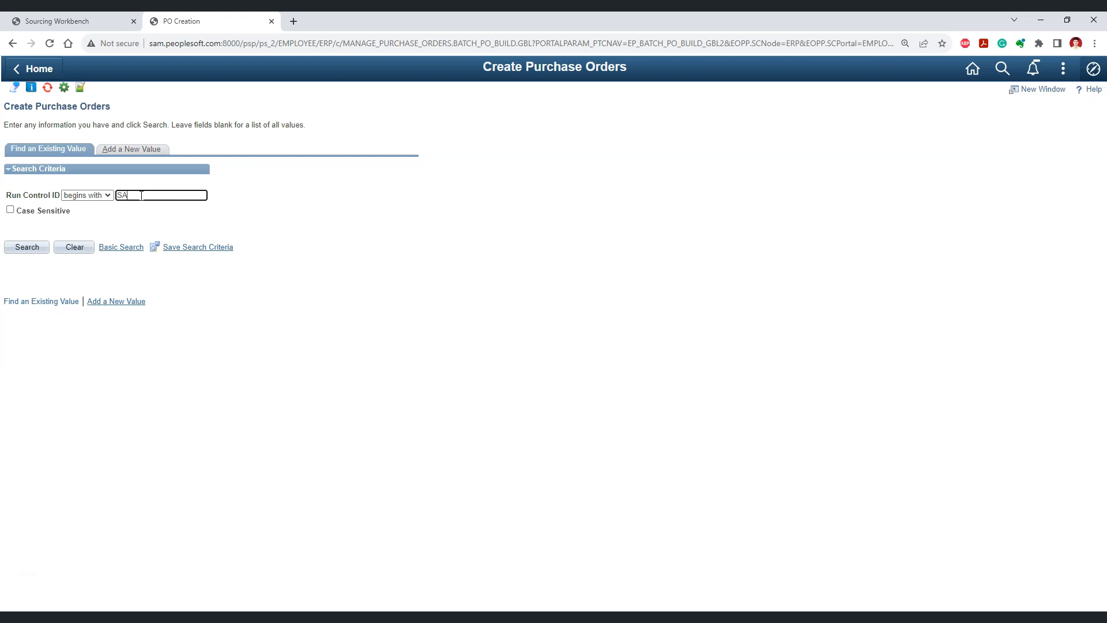
type("SAMEER")
key("Return")
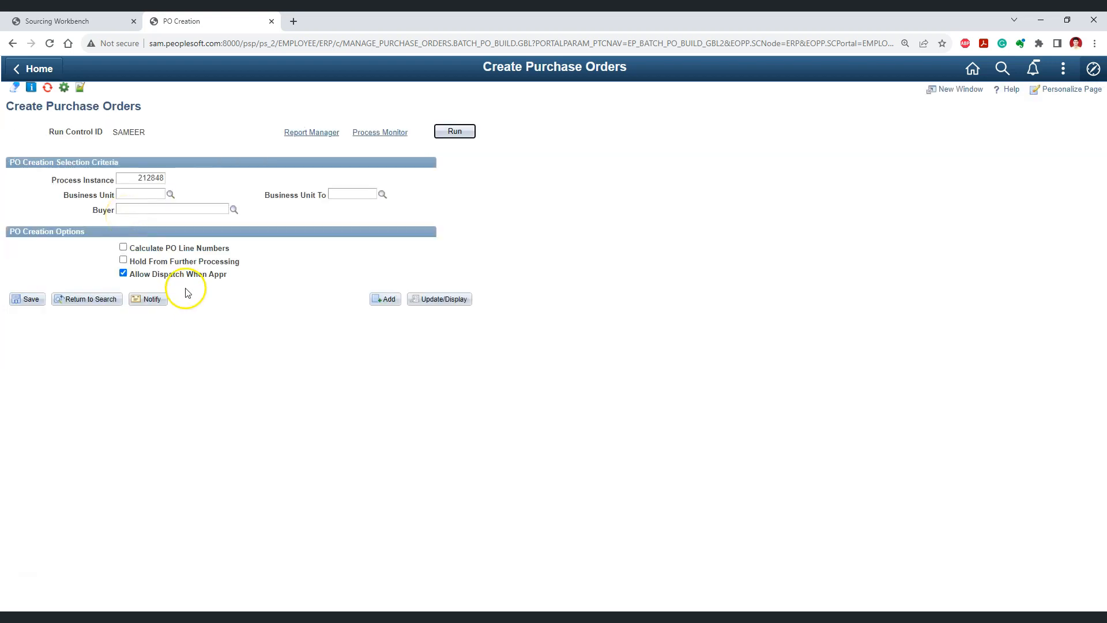
- Review the PO Creation selection criteria, including the process instance, business unit and buyer fields
left_click_drag(24, 162, 120, 162)
left_click(300, 338)
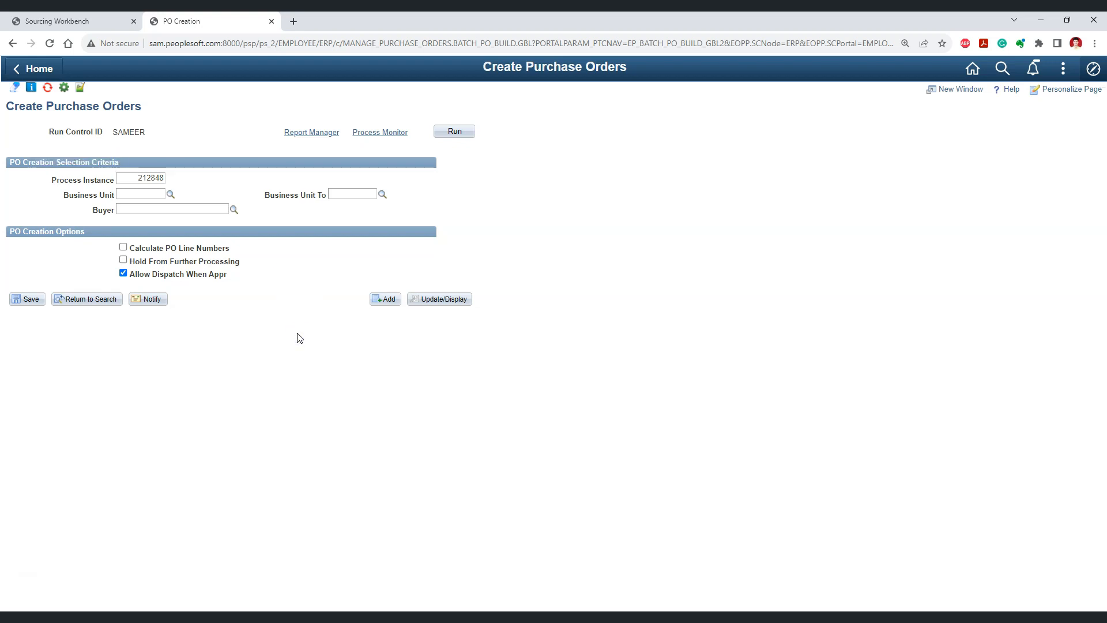
left_click(299, 337)
left_click(132, 183)
left_click(125, 210)
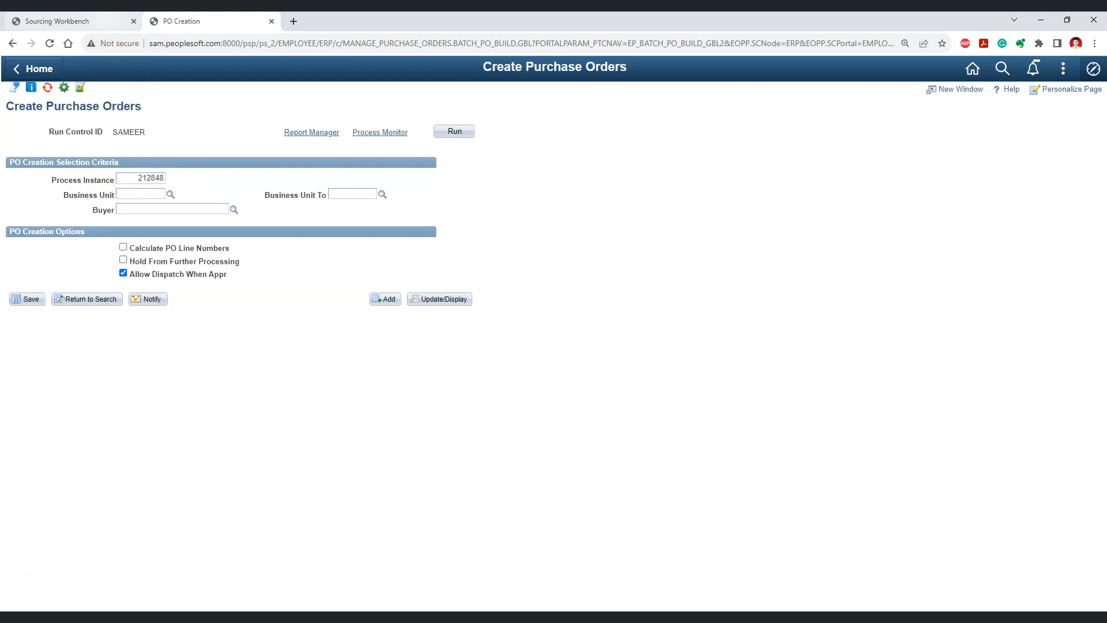
- Copy process instance 212855 from the Sourcing Workbench into the Process Instance criterion of the PO Creation run control
left_click(56, 21)
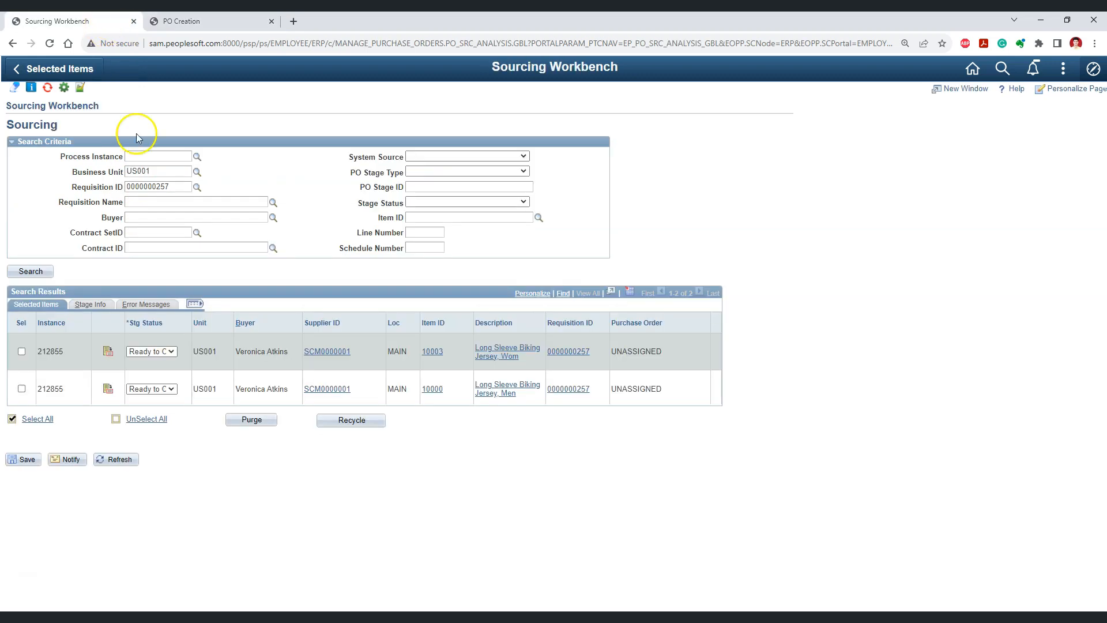
double_click(53, 351)
double_click(58, 355)
key("ctrl+c")
left_click(173, 21)
double_click(147, 177)
key("ctrl+v")
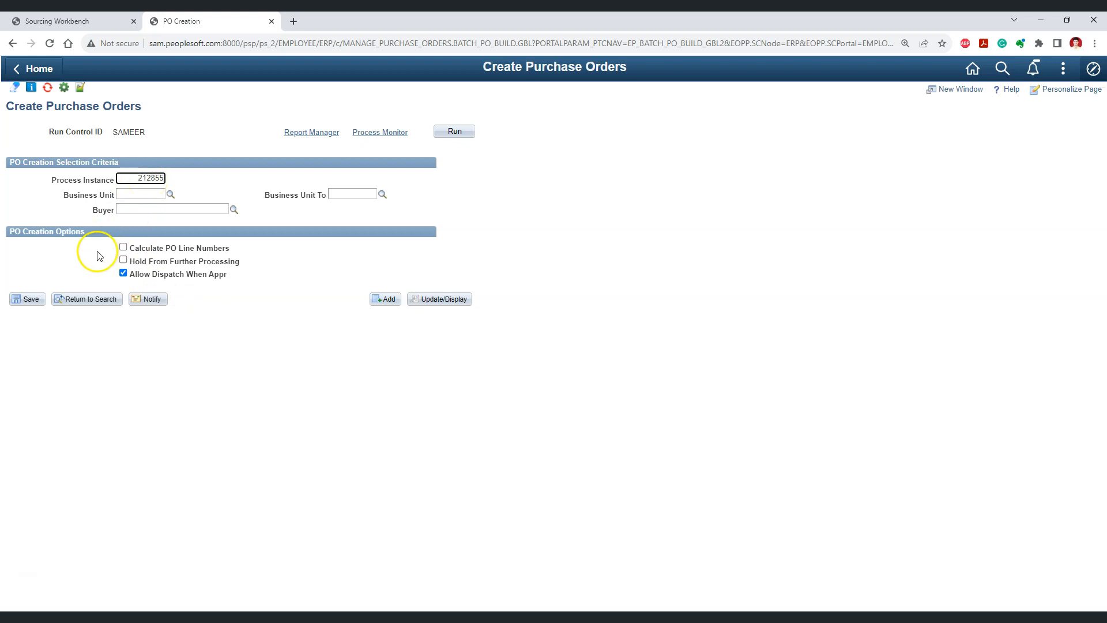
- Save the PO Creation run control and submit the PO_POCREATE process with the default scheduler request settings
left_click(29, 302)
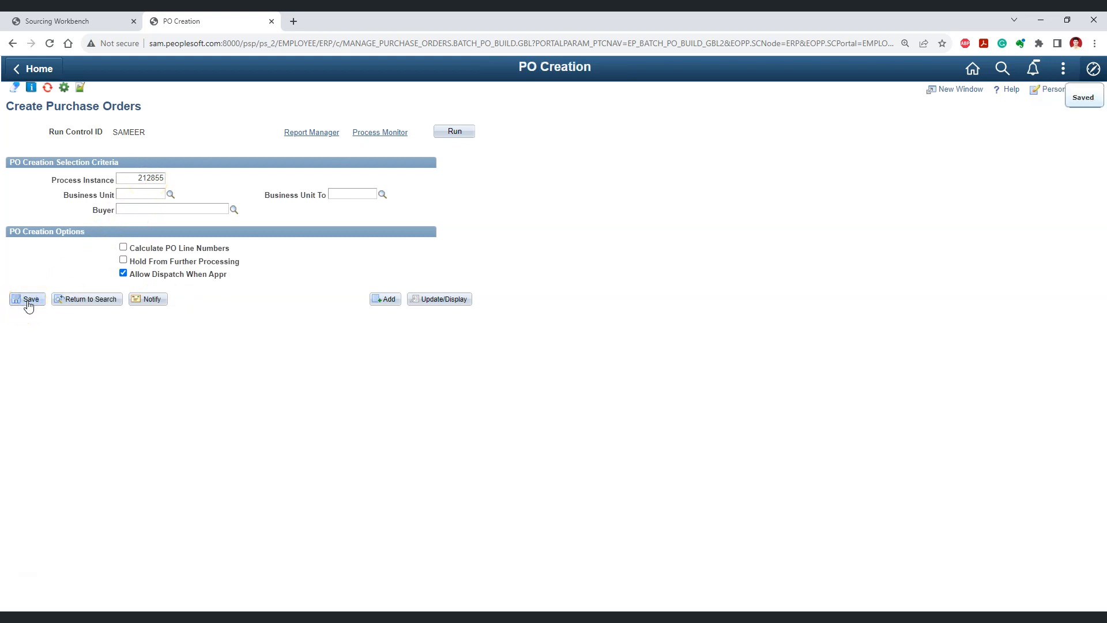
left_click(454, 132)
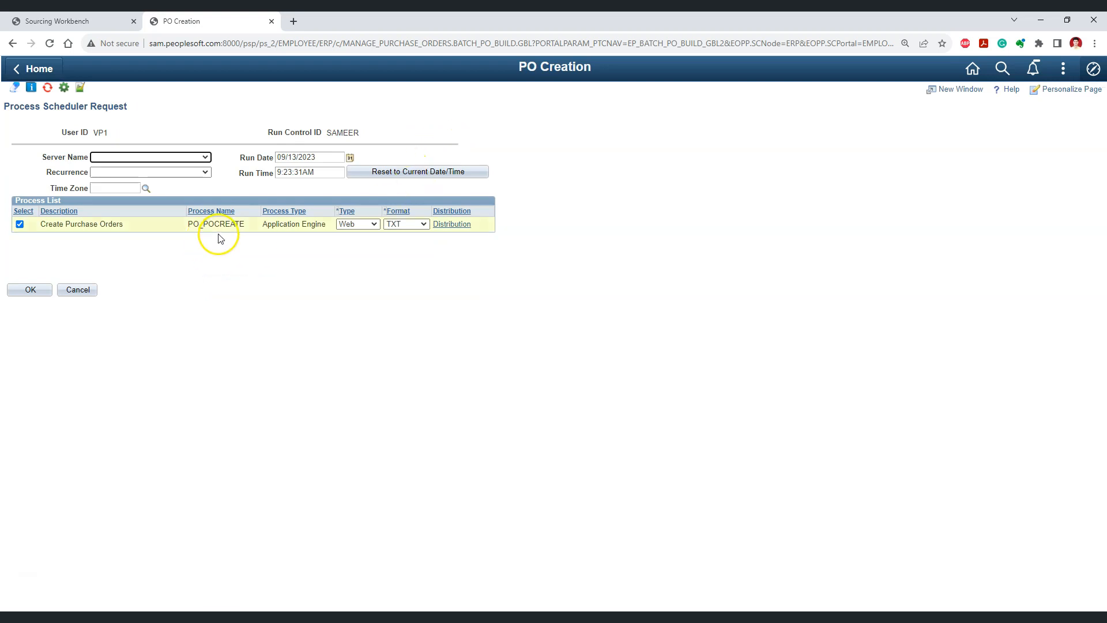
left_click_drag(188, 224, 246, 226)
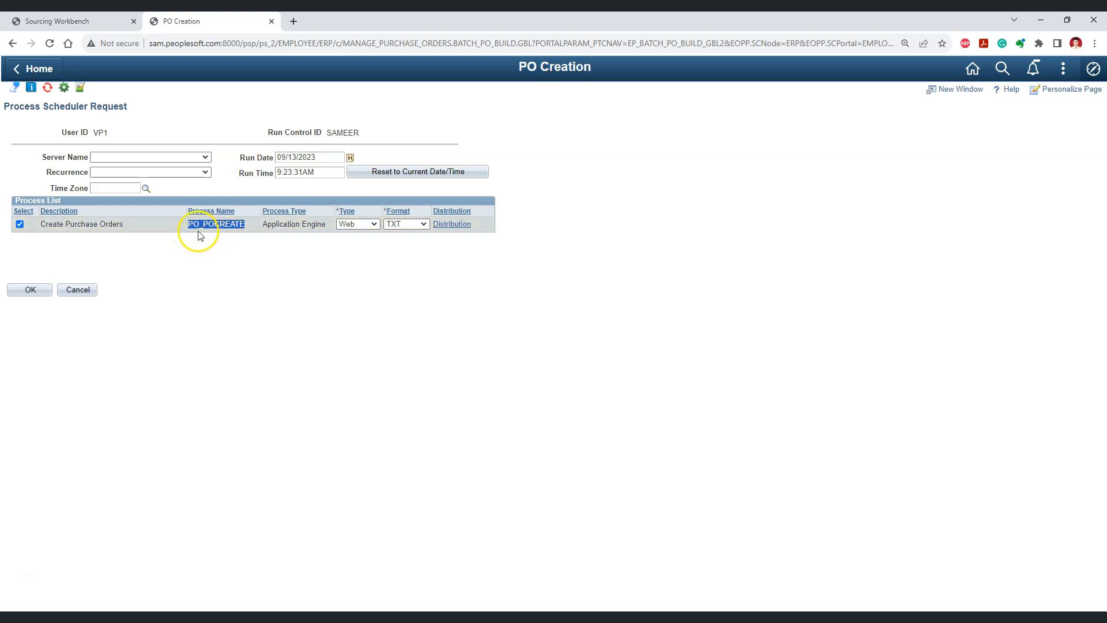
left_click(217, 248)
left_click(51, 296)
left_click(32, 290)
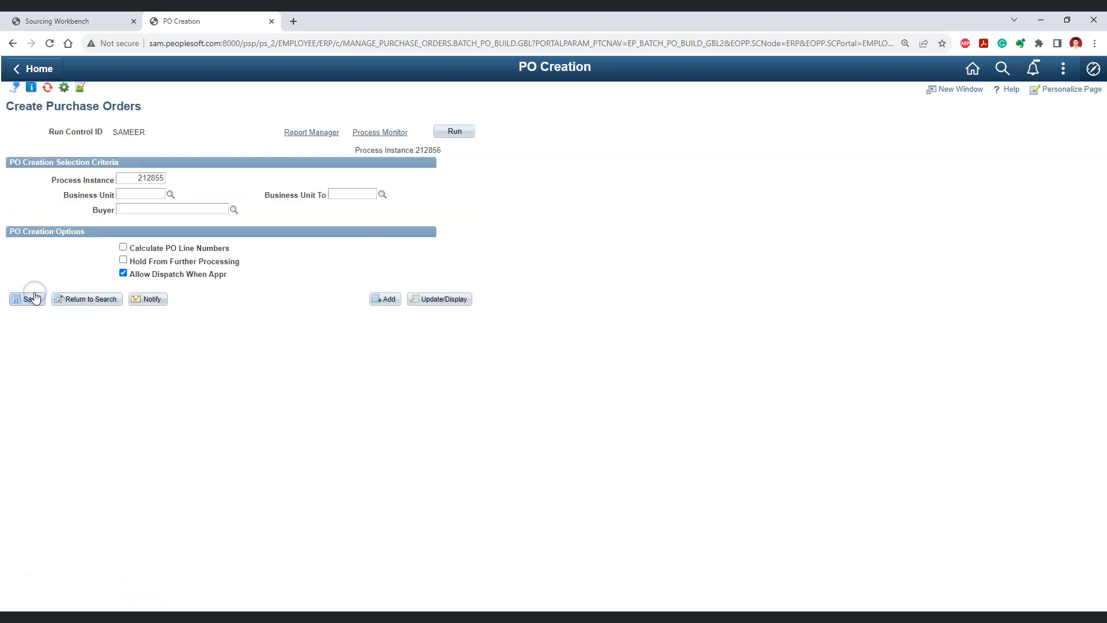
double_click(431, 151)
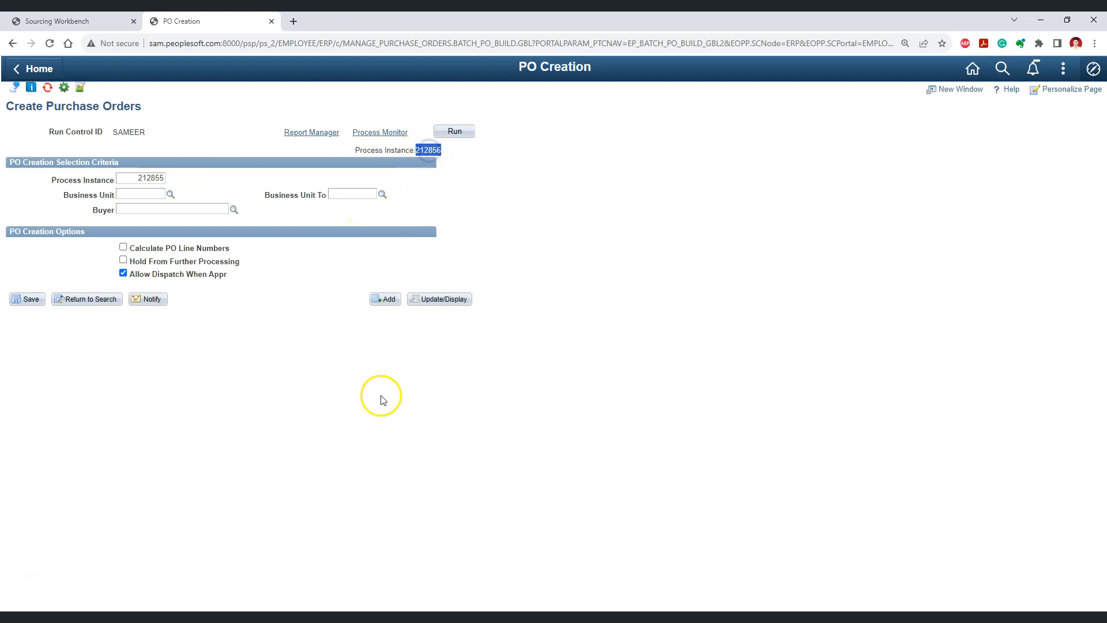
- Refresh the Process Monitor and check the run status of the newly submitted PO_POCREATE process
left_click(309, 582)
left_click(522, 142)
double_click(222, 232)
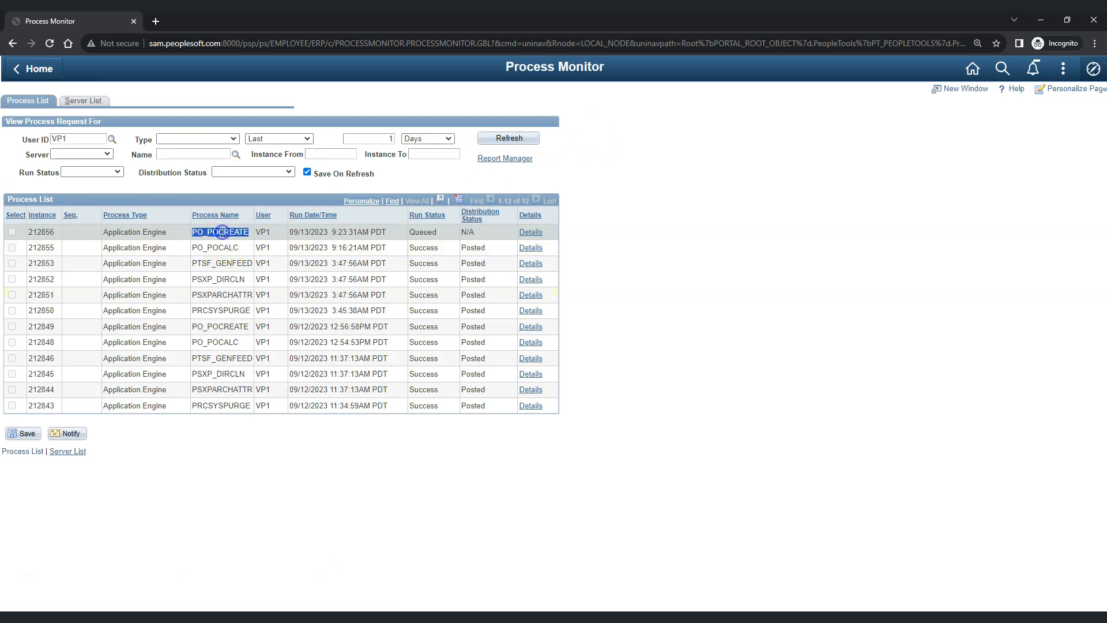
double_click(429, 231)
left_click(583, 230)
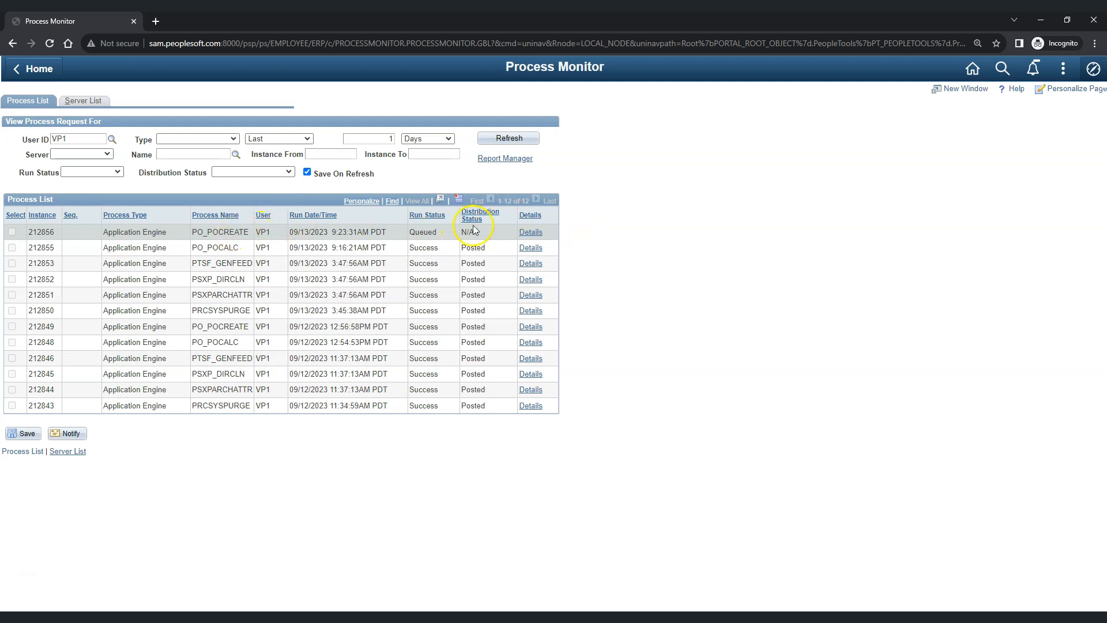
left_click(511, 142)
double_click(226, 230)
left_click(423, 232)
double_click(423, 232)
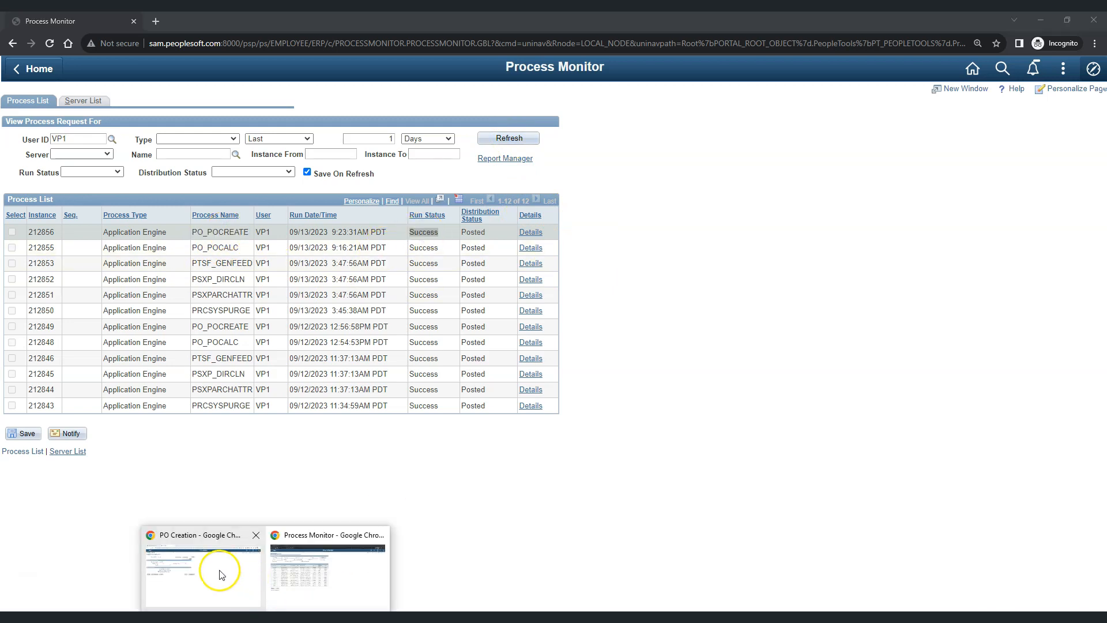
left_click(217, 571)
left_click(80, 19)
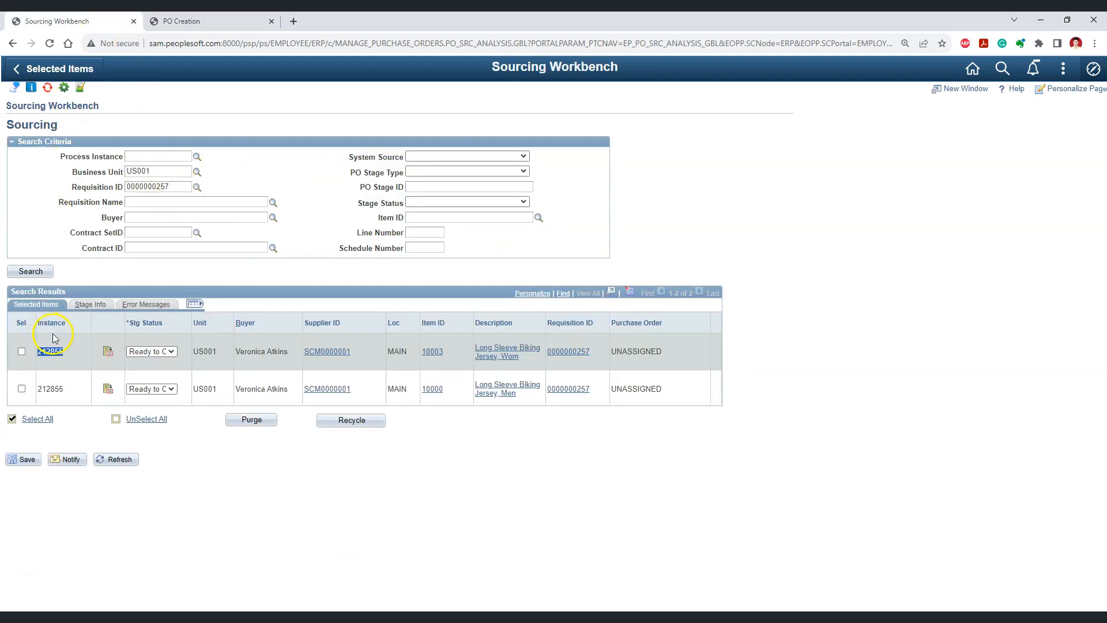
left_click(64, 371)
left_click(51, 352)
left_click(158, 186)
left_click(36, 272)
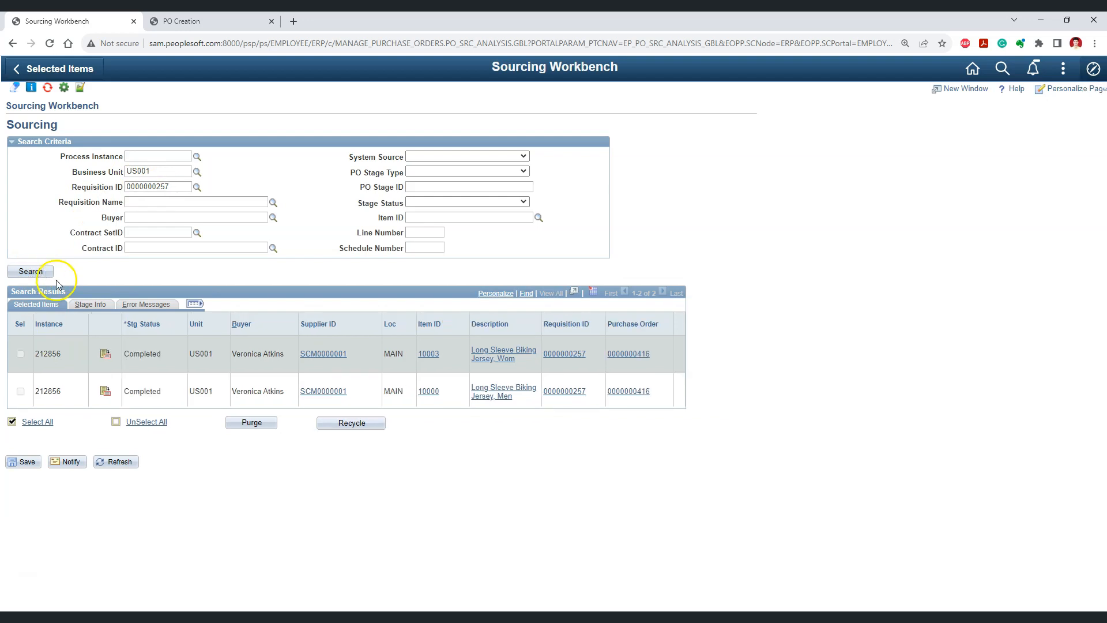
double_click(44, 354)
double_click(147, 353)
- Open the purchase order assigned to the staged row and check its PO status and PO reference
left_click(643, 359)
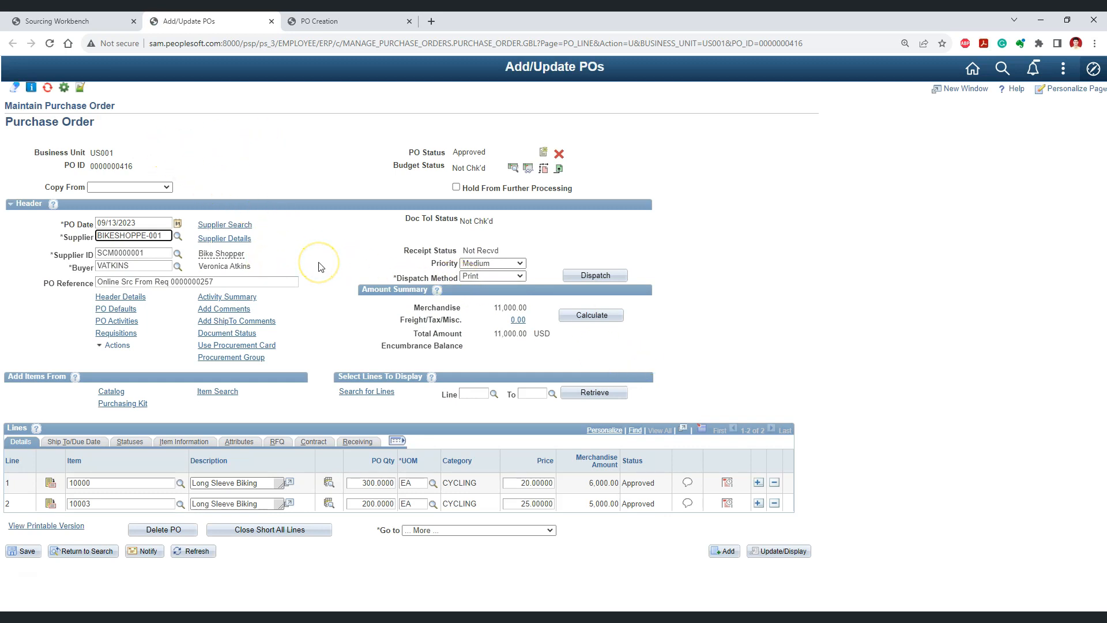
double_click(464, 152)
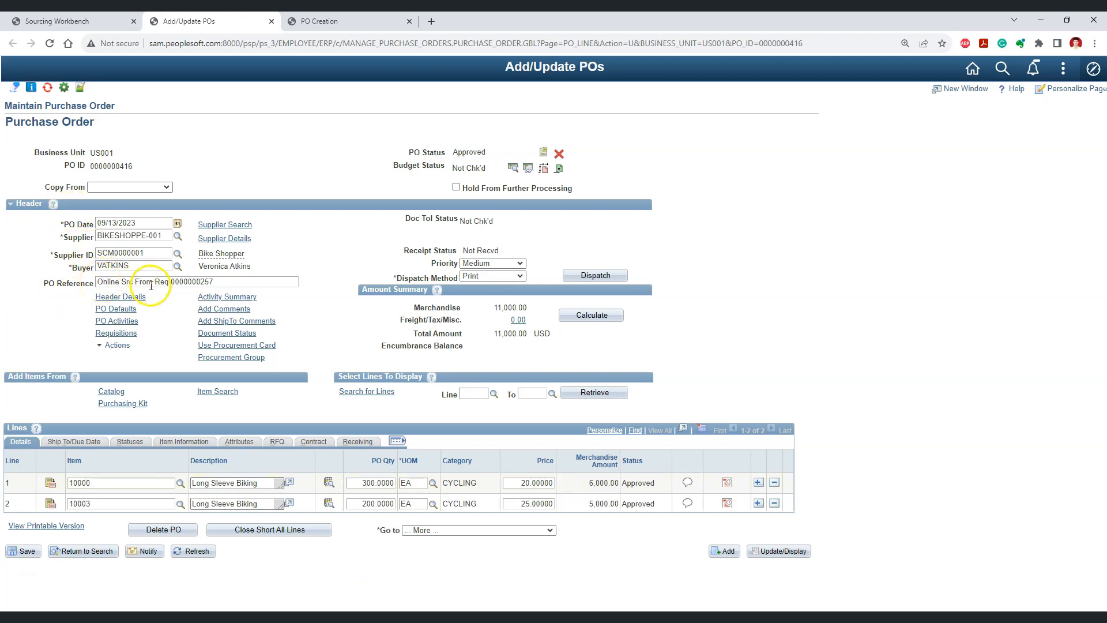
left_click(191, 281)
double_click(190, 282)
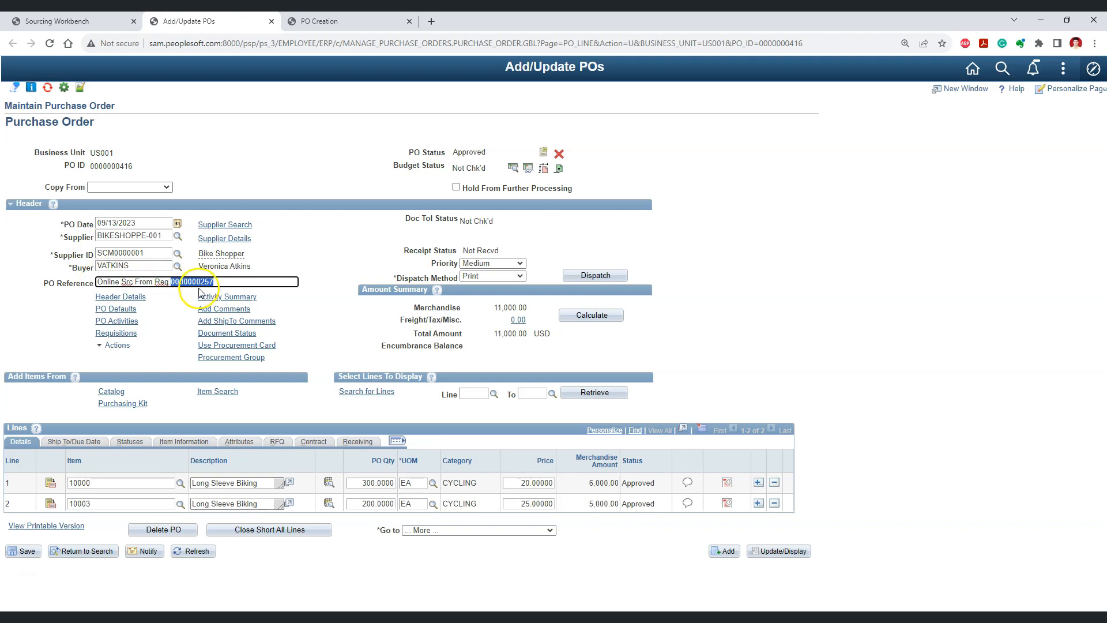
- Compare the requisition ID in the Sourcing Workbench with the one in the purchase order's PO reference
left_click(96, 22)
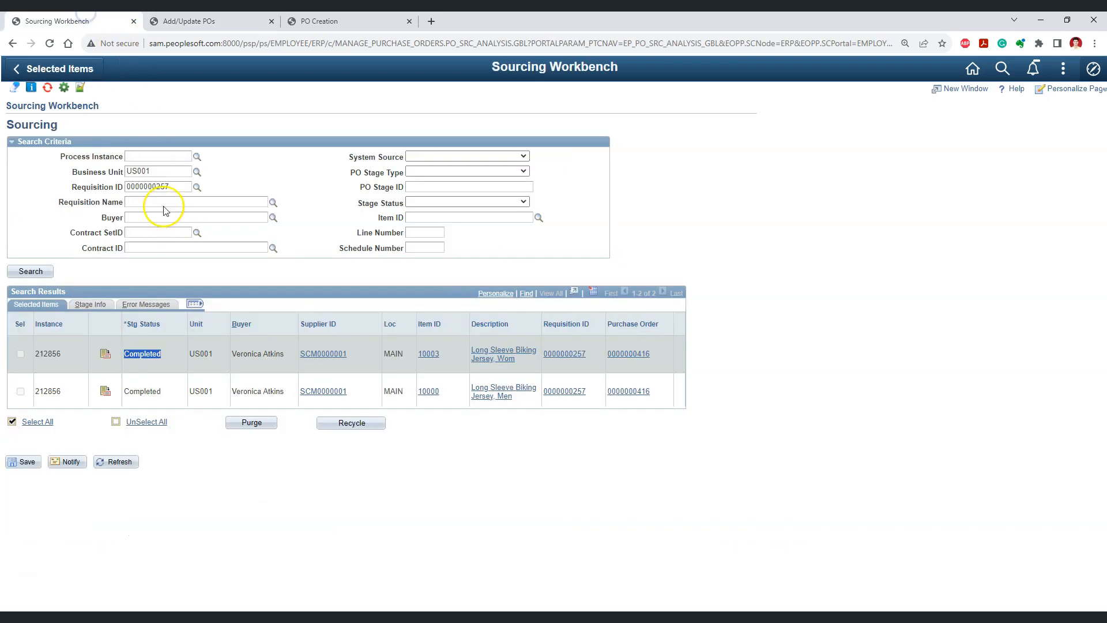
double_click(151, 187)
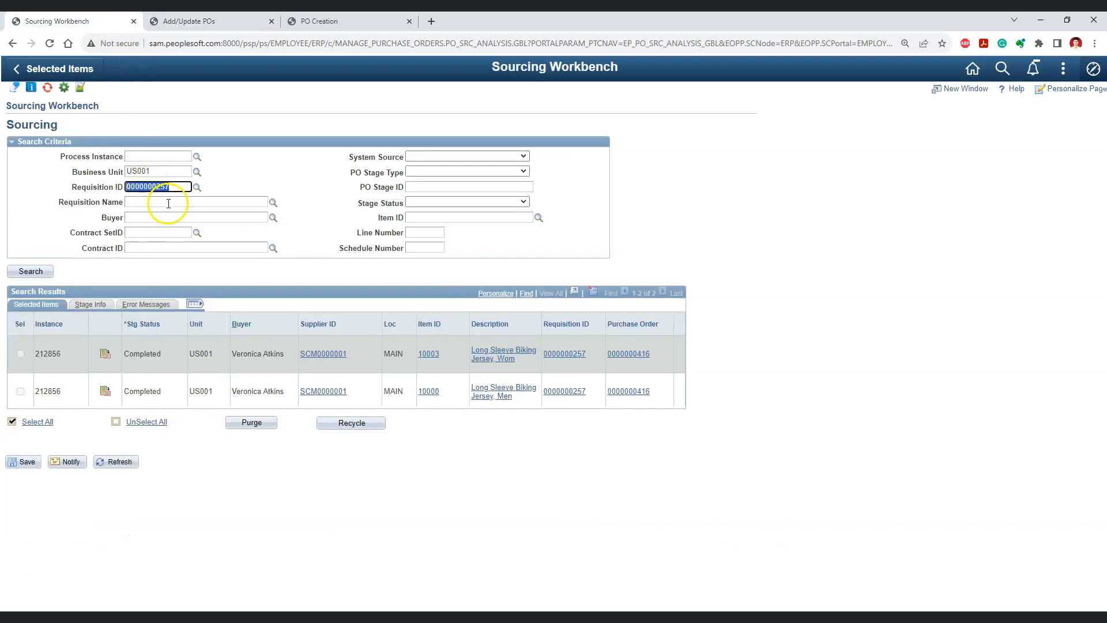
left_click(199, 21)
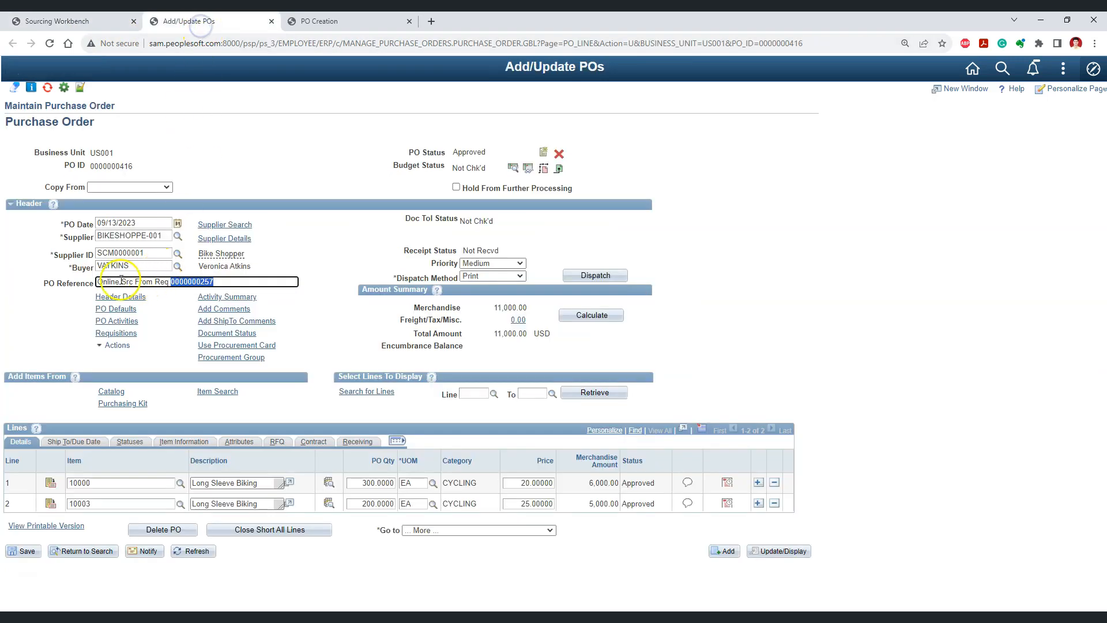
left_click(323, 310)
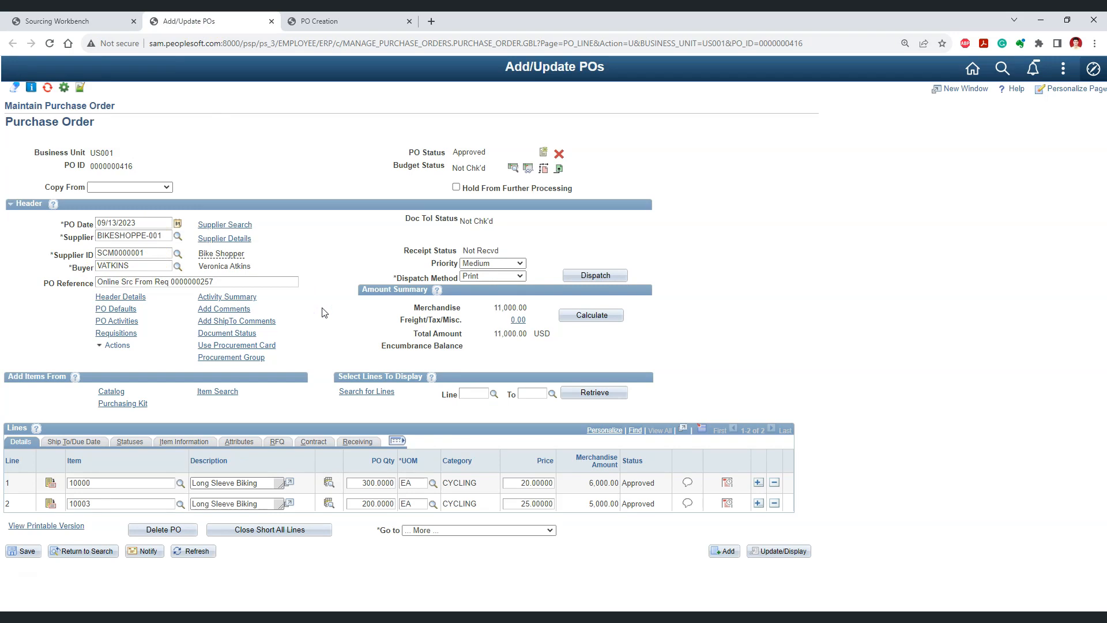
double_click(192, 282)
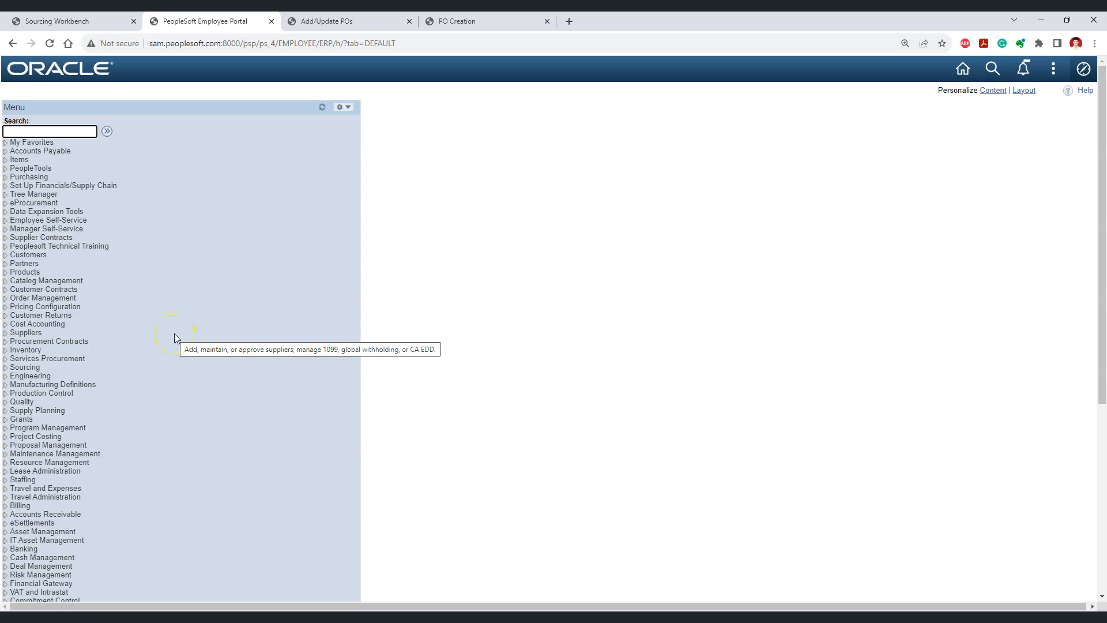
- Open the requisition Document Status inquiry from Purchasing's Review Requisition Information folder
left_click(32, 177)
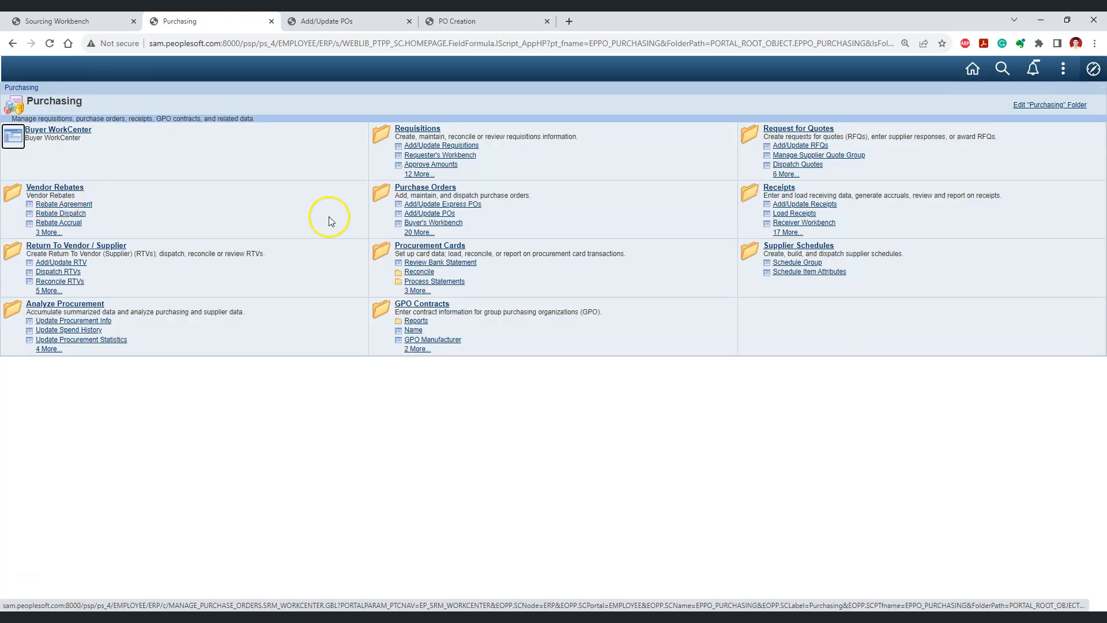
left_click(425, 129)
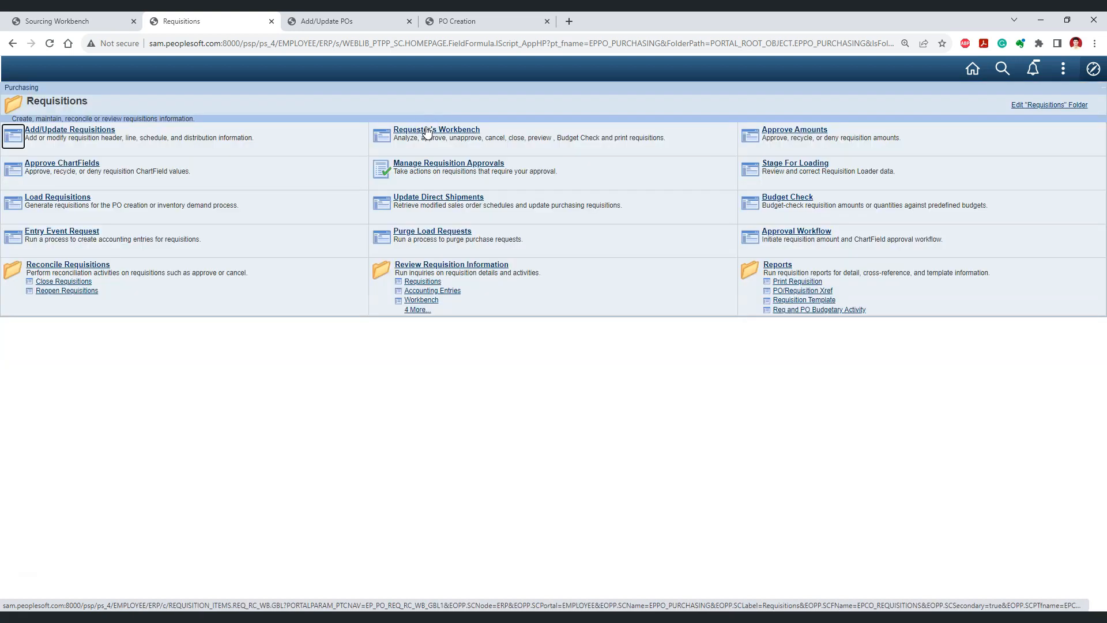
left_click(481, 265)
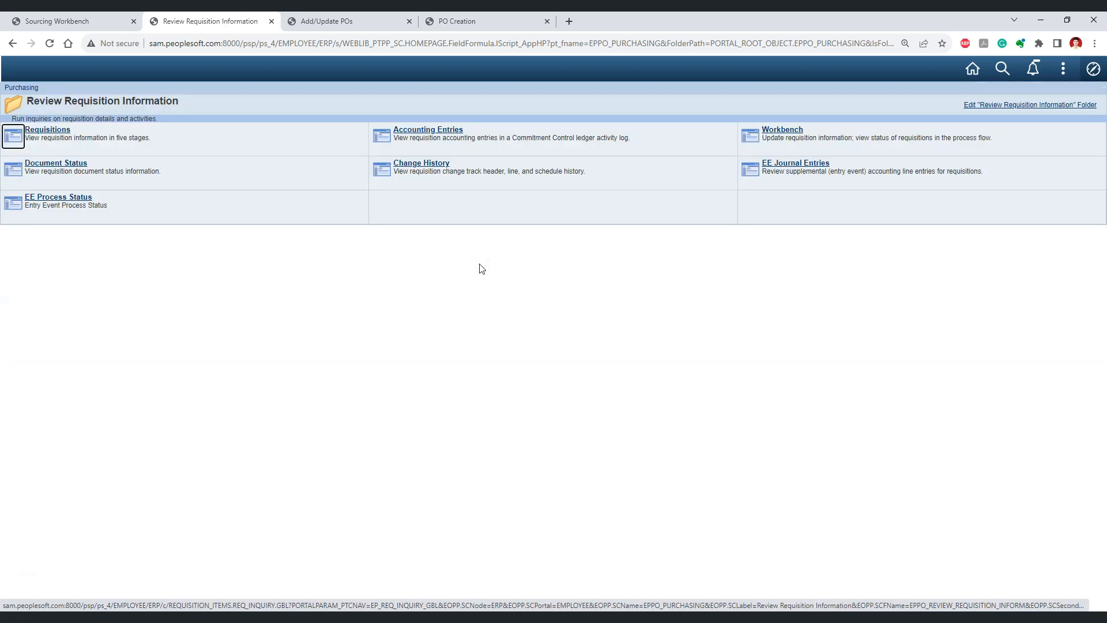
left_click(52, 165)
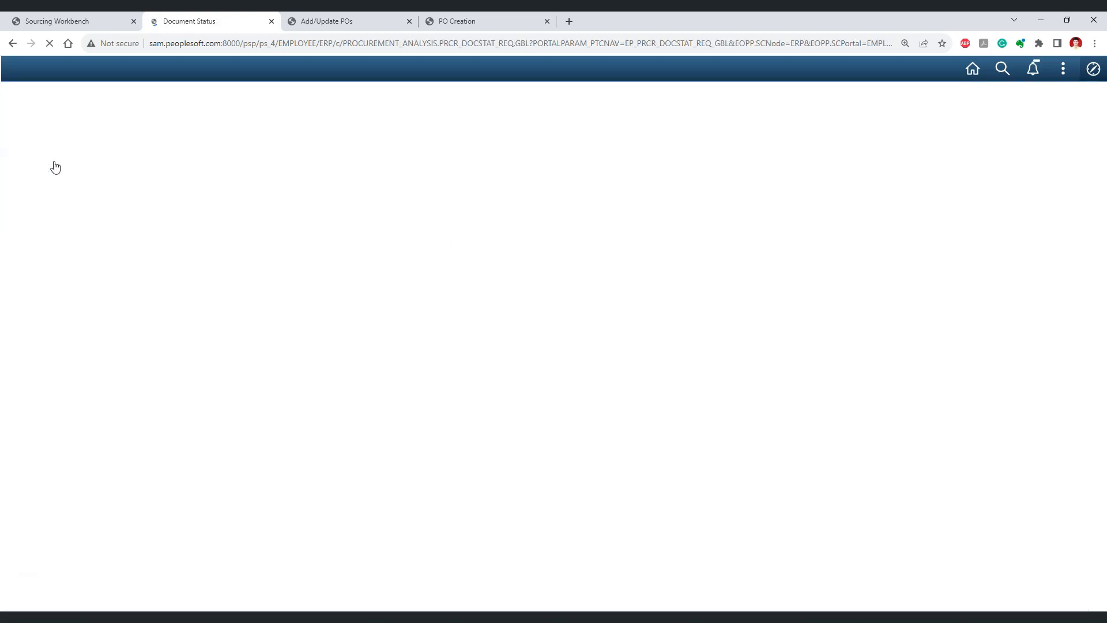
left_click(63, 22)
double_click(151, 186)
key("ctrl+c")
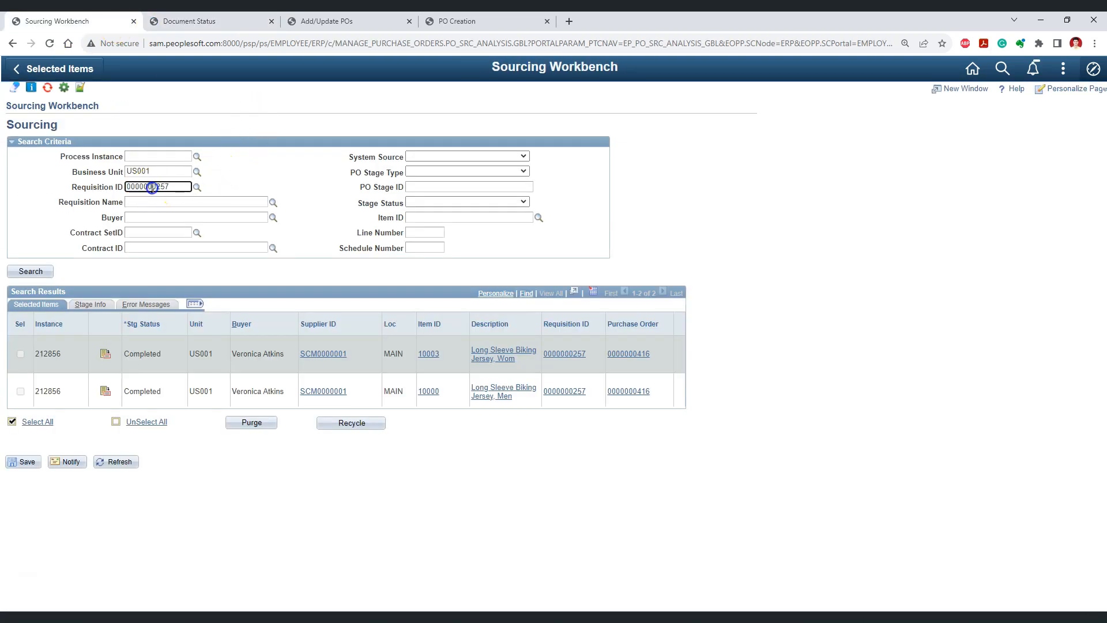
left_click(219, 29)
left_click(154, 209)
key("ctrl+v")
left_click(35, 326)
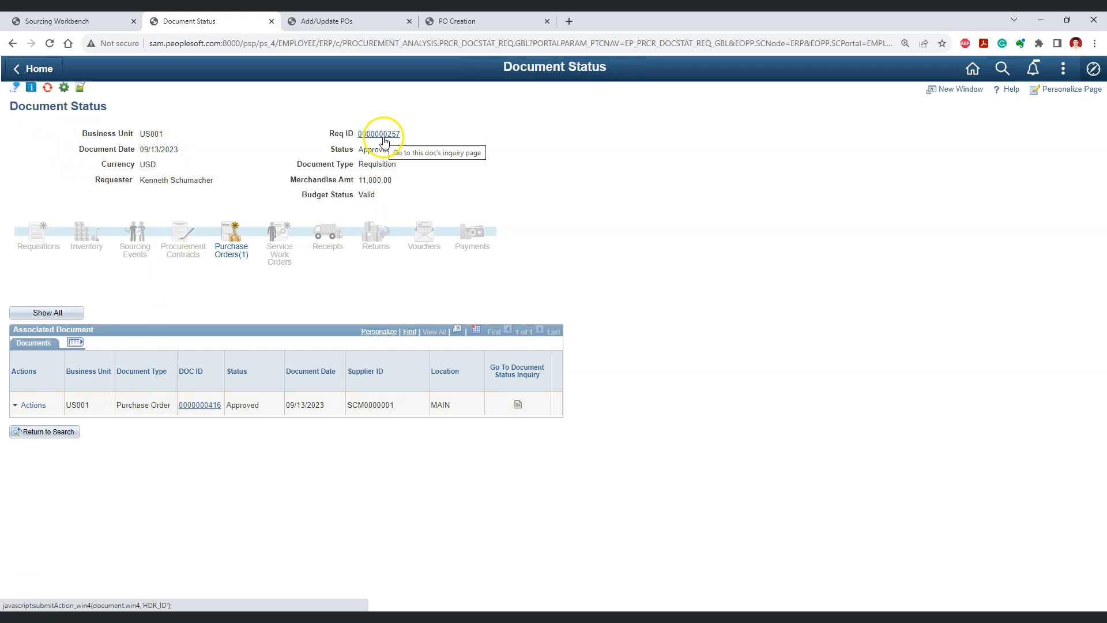
- Review the document type of the associated document listed for the requisition
left_click_drag(117, 405, 169, 406)
left_click(207, 459)
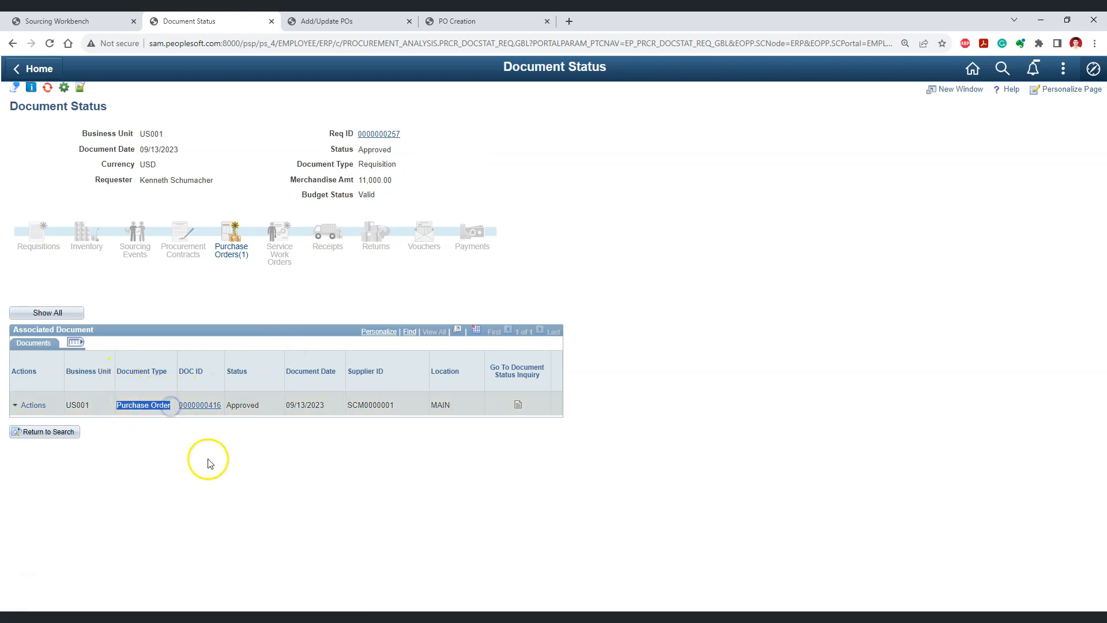
left_click(347, 469)
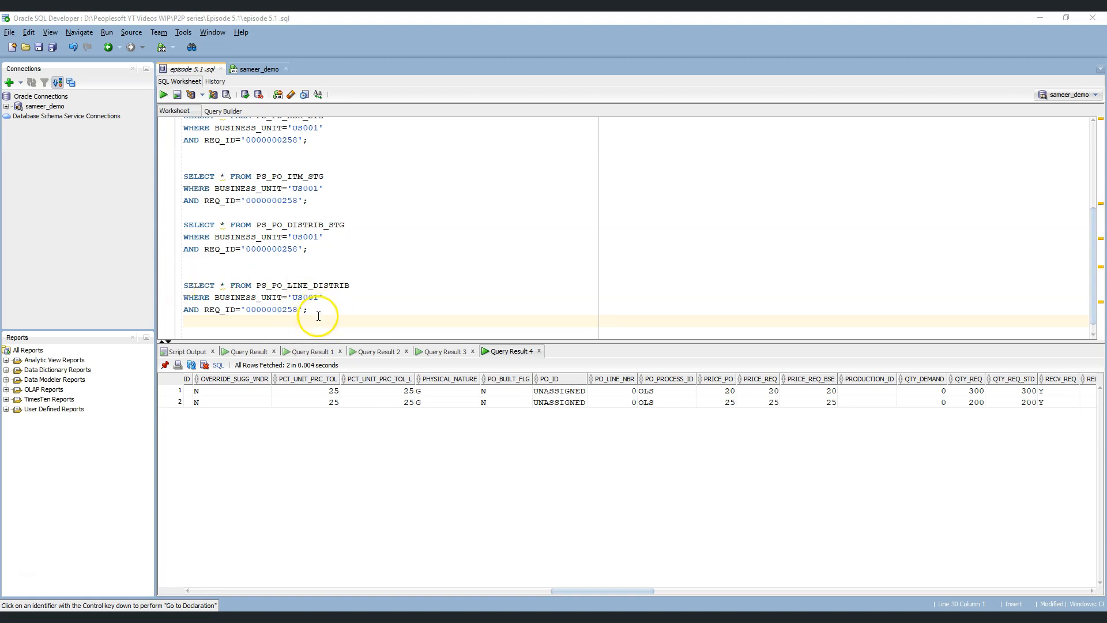
left_click_drag(256, 285, 352, 285)
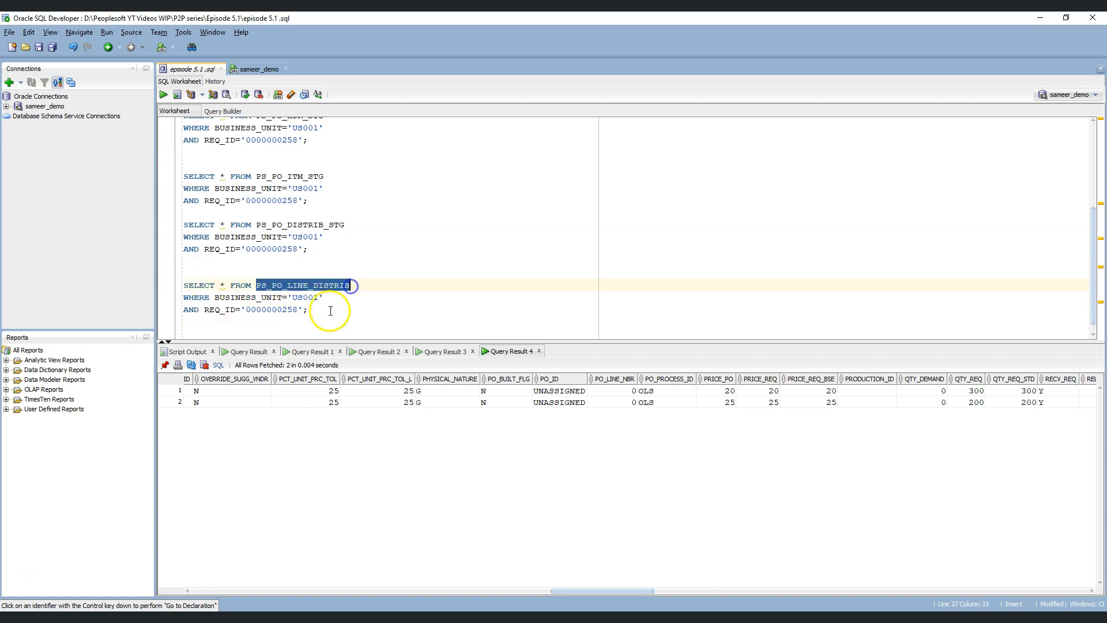
double_click(253, 298)
double_click(222, 310)
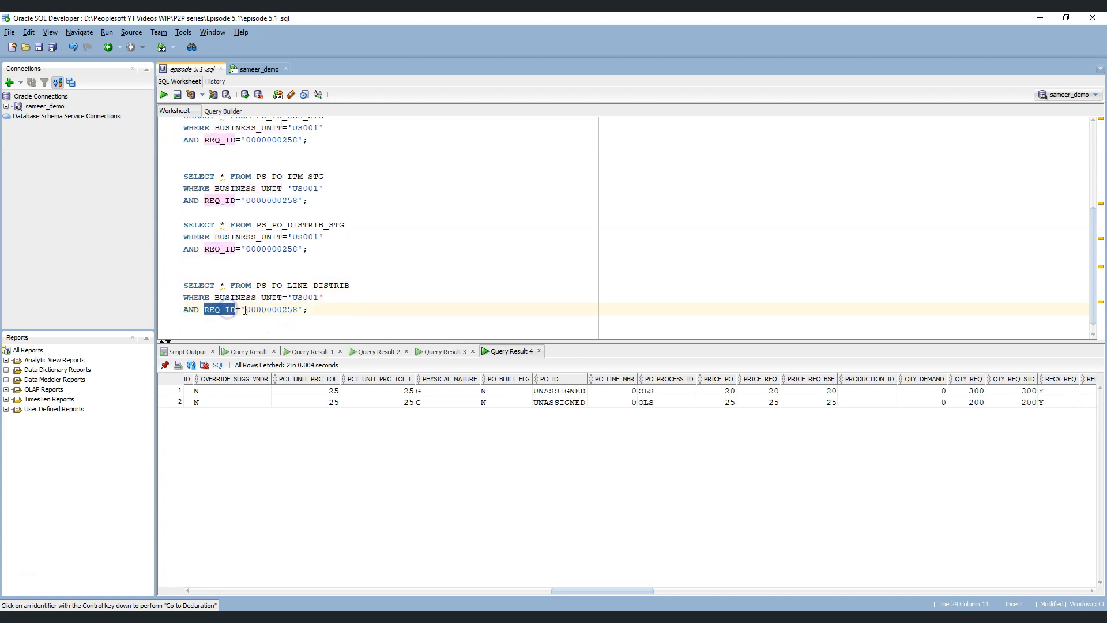
left_click_drag(327, 314, 168, 292)
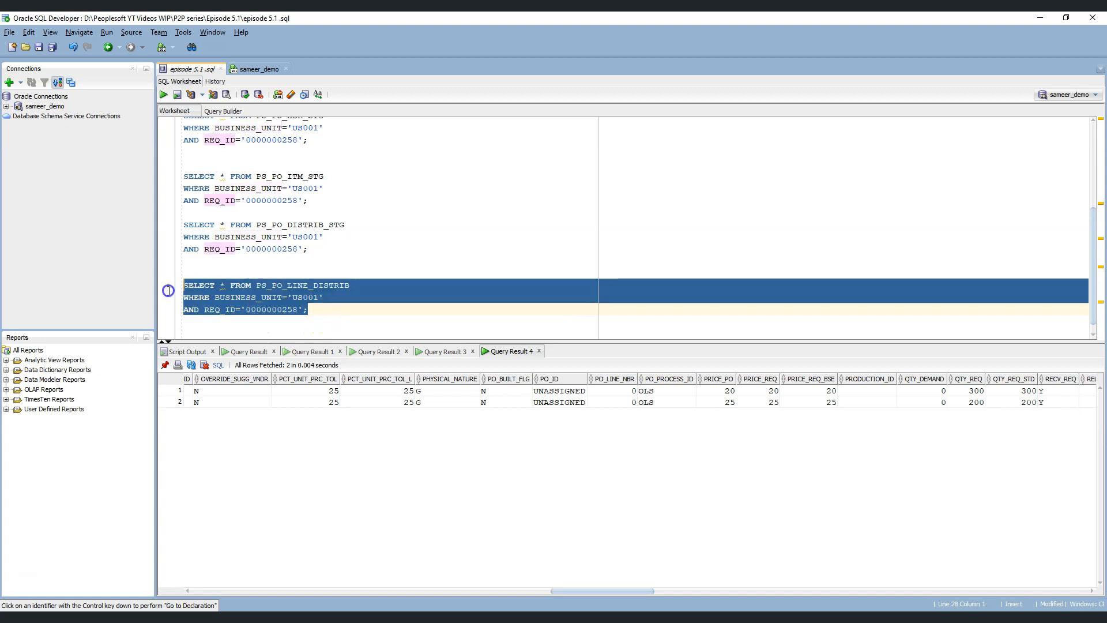
left_click(164, 95)
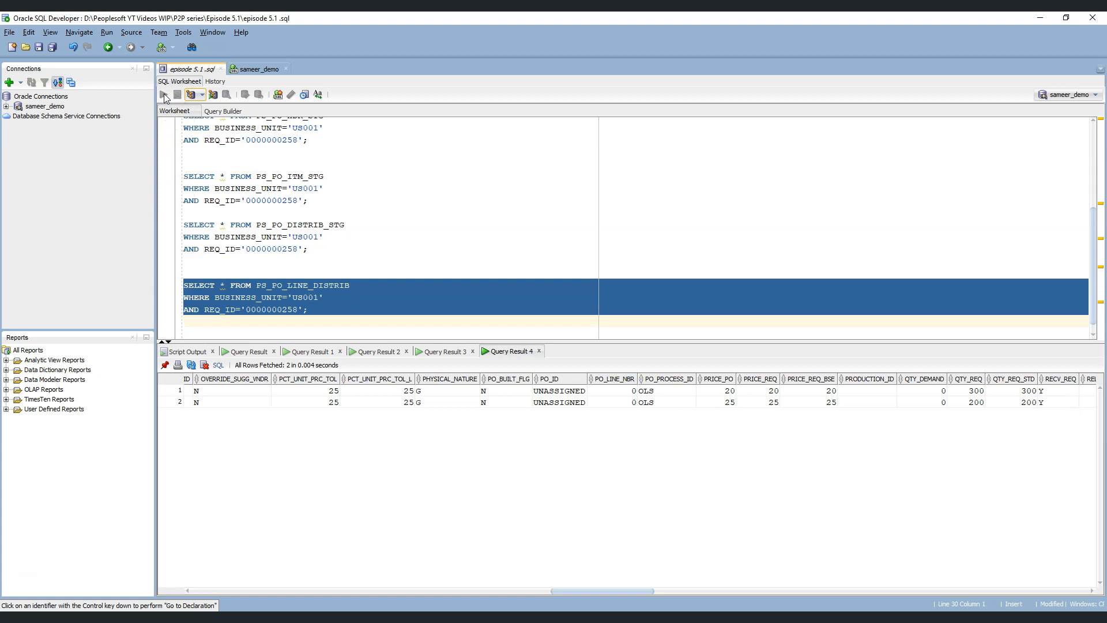
double_click(269, 391)
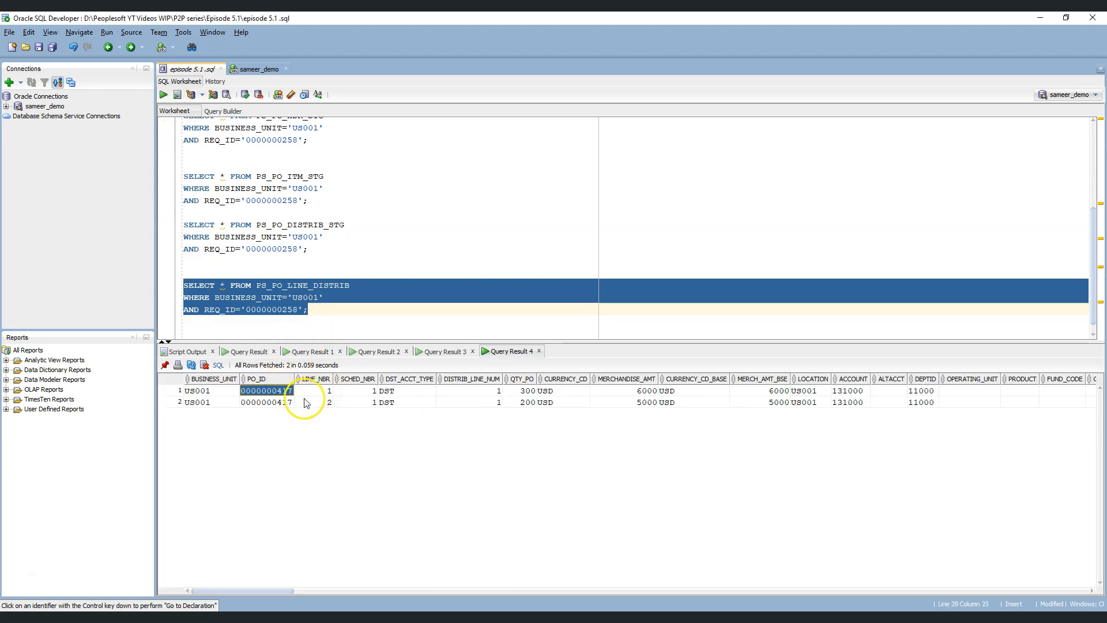
left_click_drag(320, 403, 327, 382)
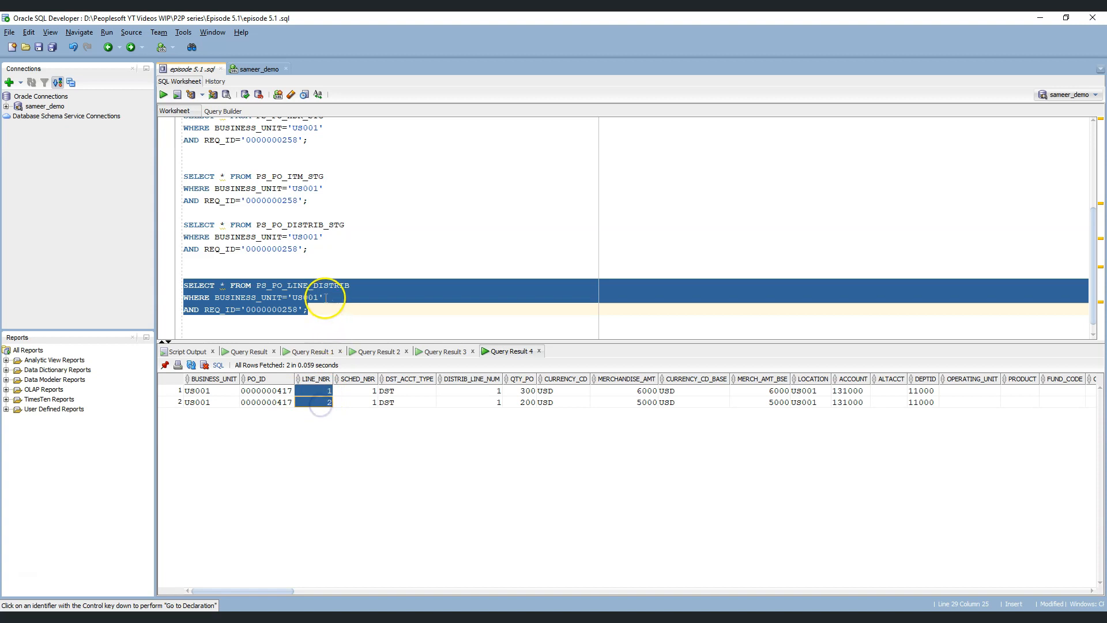